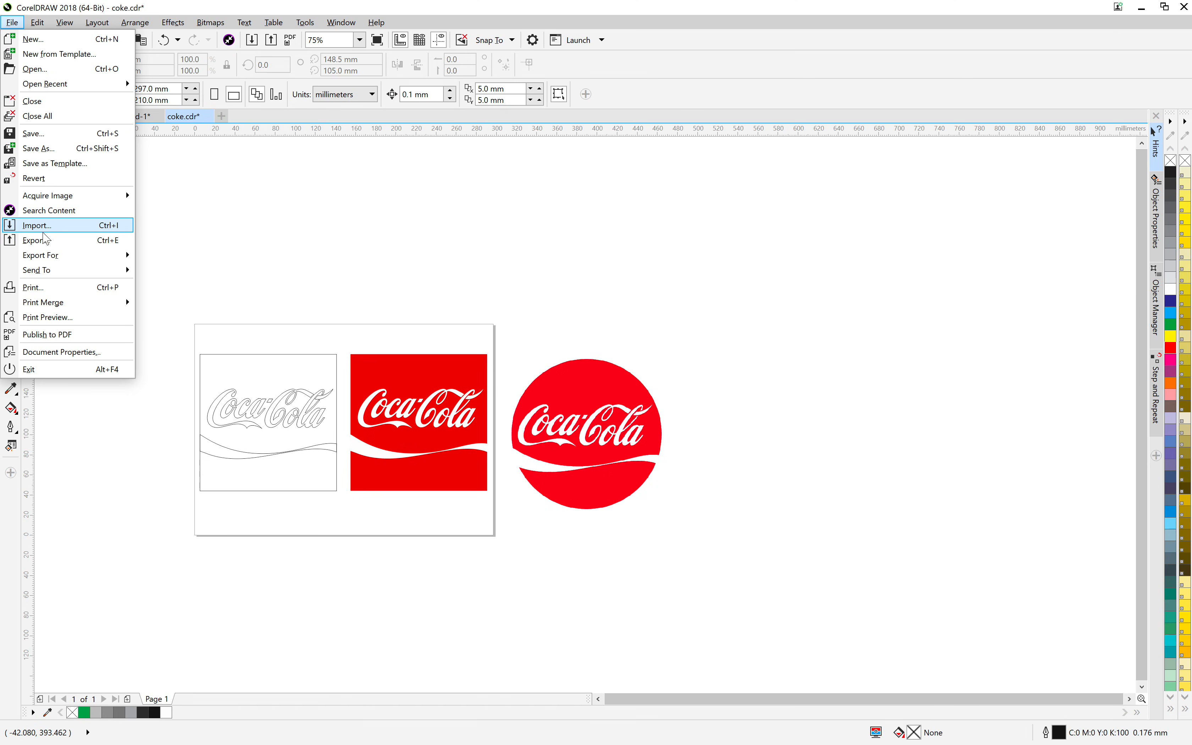
Step: Import the Beer image from the Course Docs folder and place it just above the round Coca-Cola logo
click(43, 232)
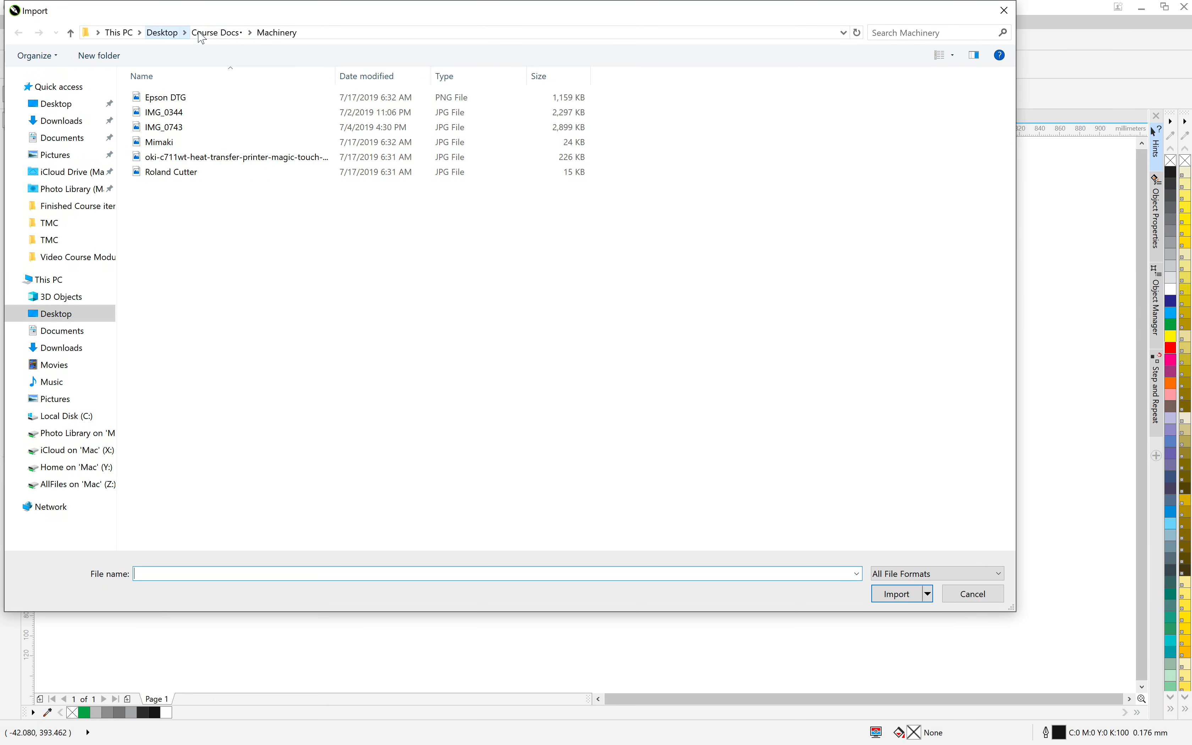
click(214, 33)
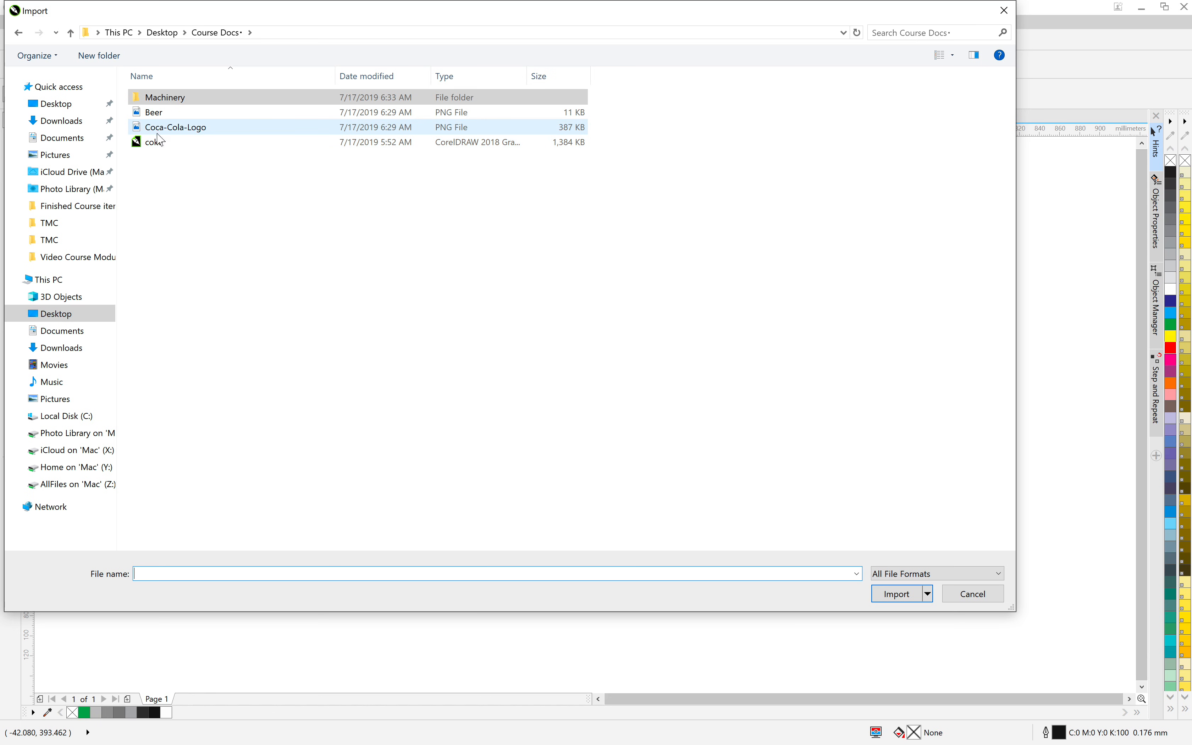
double_click(161, 120)
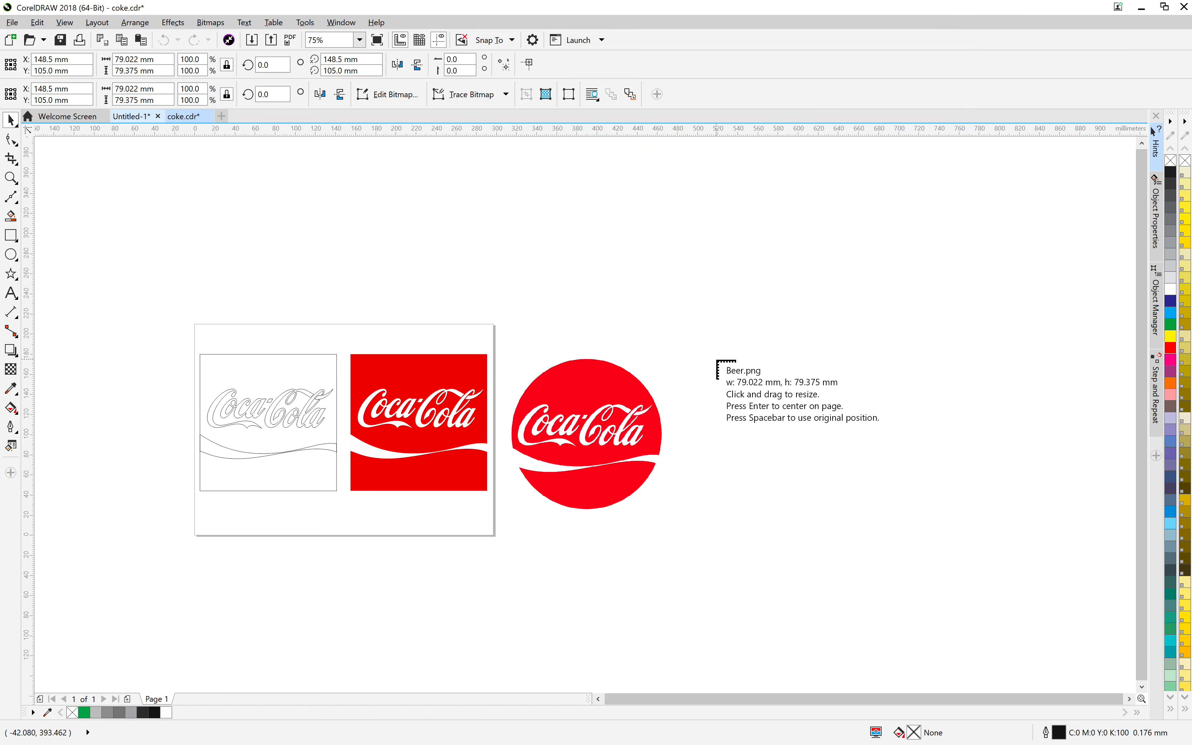
click(700, 347)
drag(748, 402, 575, 312)
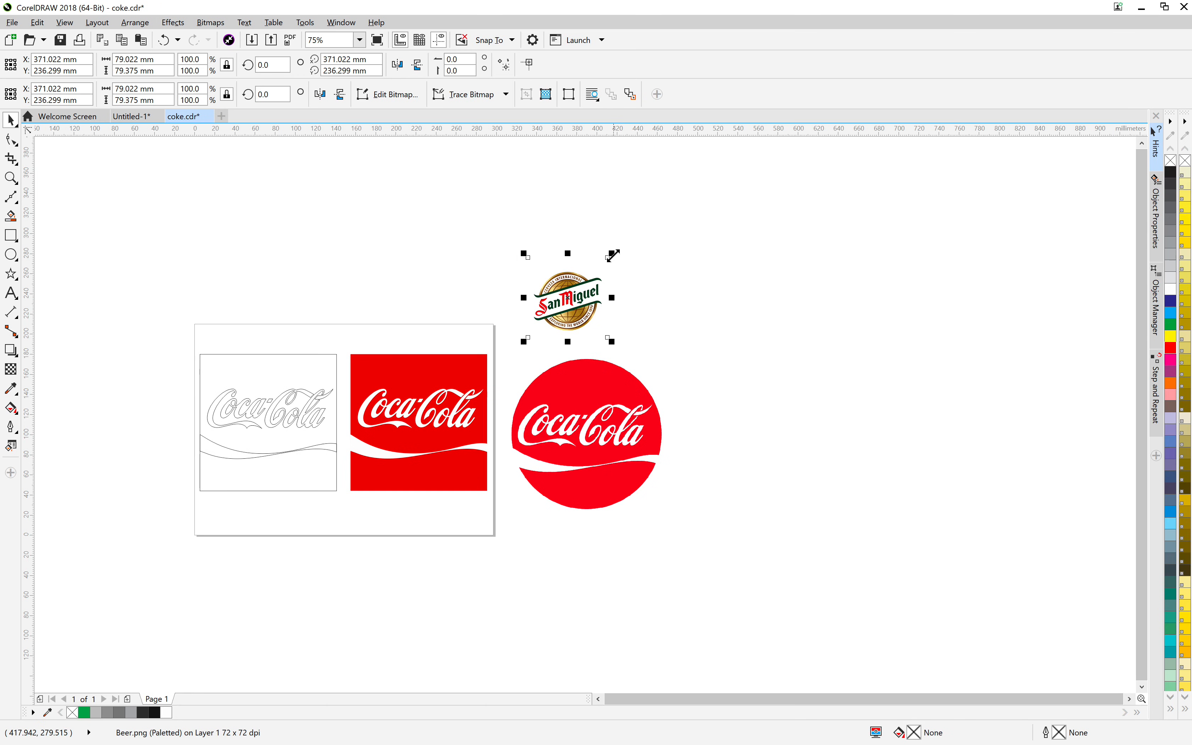
Step: Enlarge the San Miguel logo proportionally to about 130 mm wide and shift it slightly down toward the round Coca-Cola logo
drag(612, 253, 669, 201)
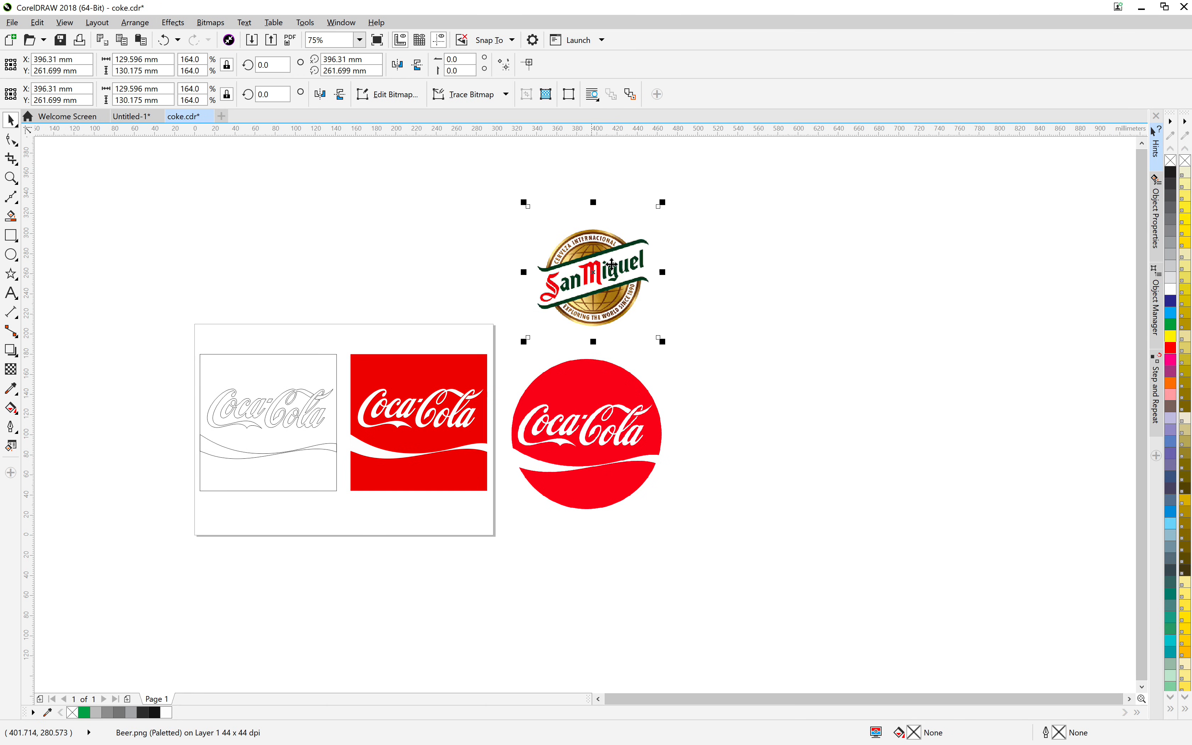
scroll(623, 260, up, 2)
scroll(624, 260, up, 2)
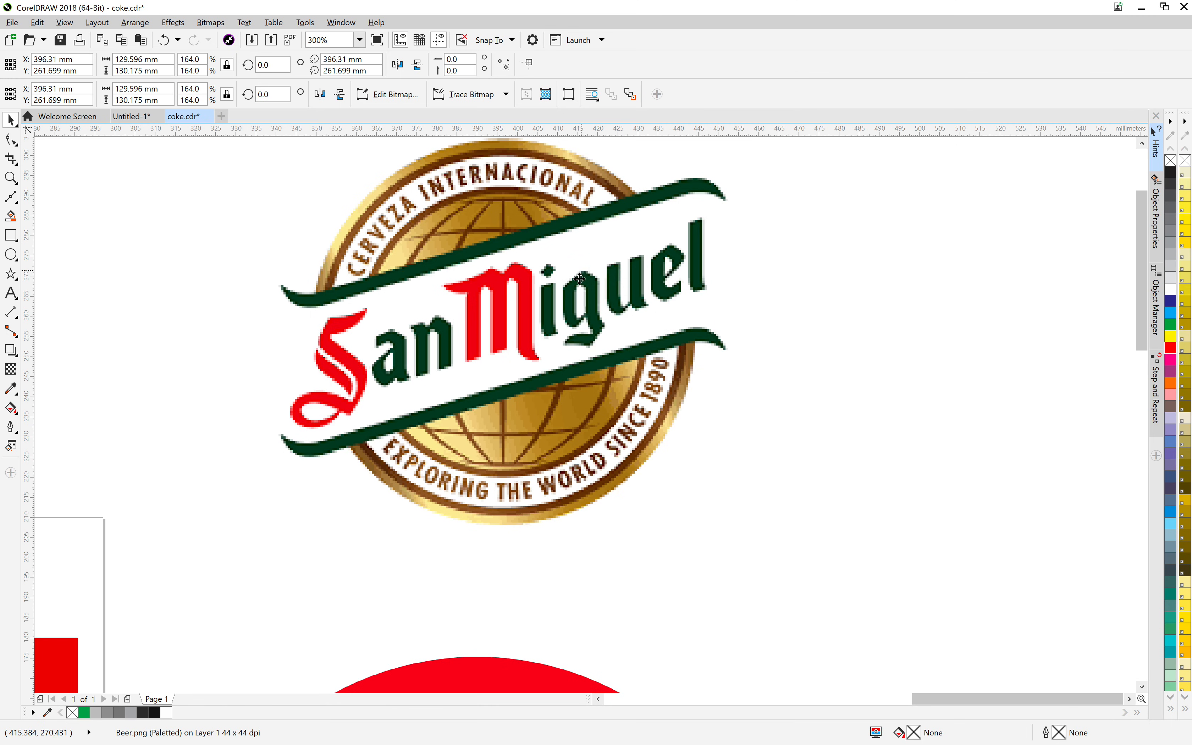
drag(579, 276, 576, 302)
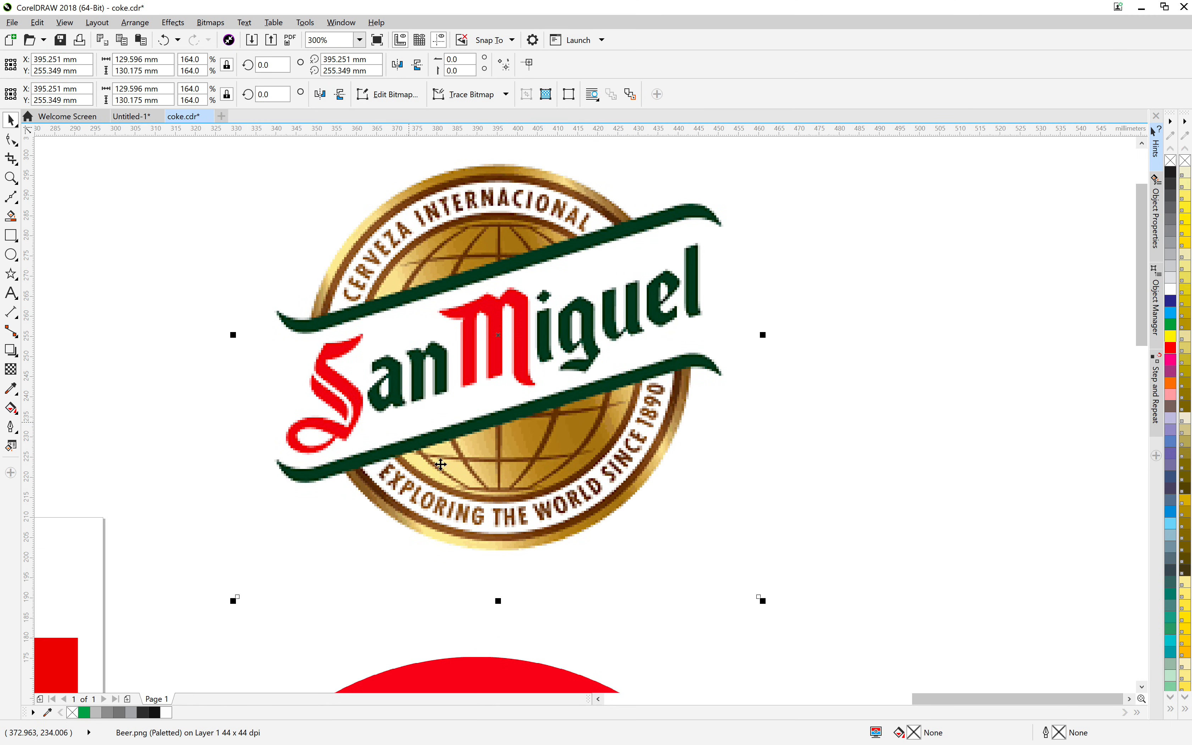
scroll(497, 326, up, 2)
scroll(496, 326, up, 1)
scroll(496, 326, down, 5)
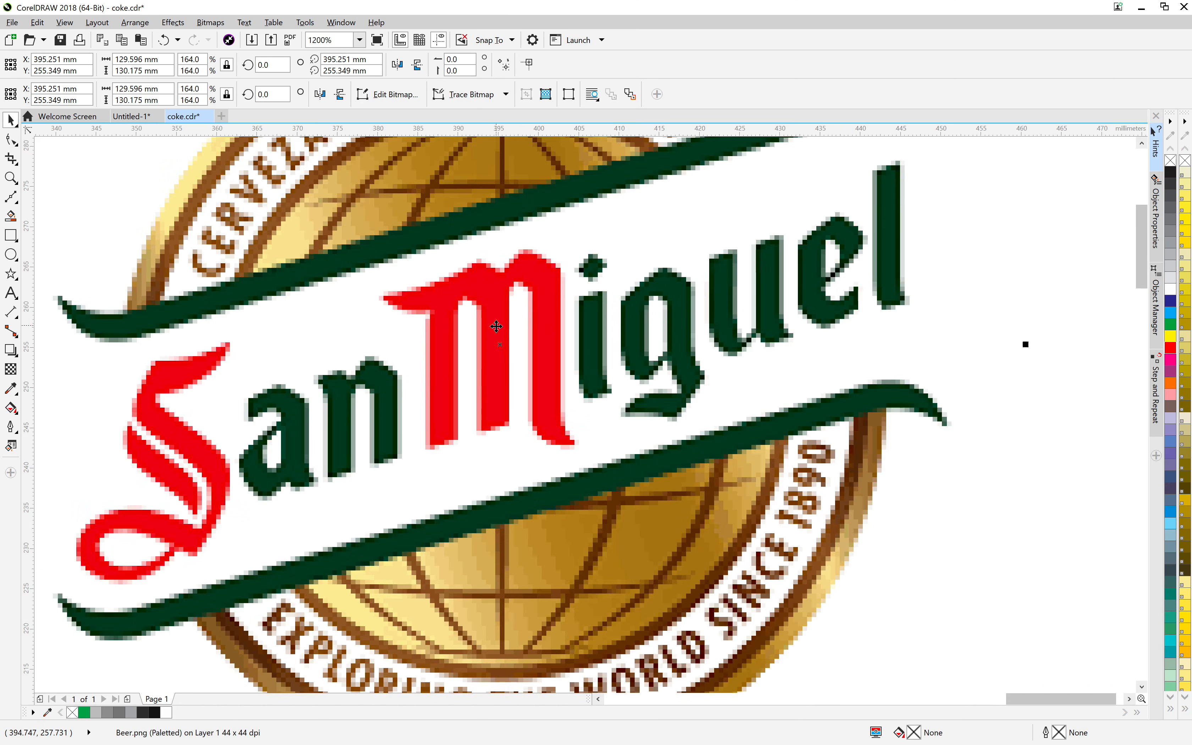
click(163, 200)
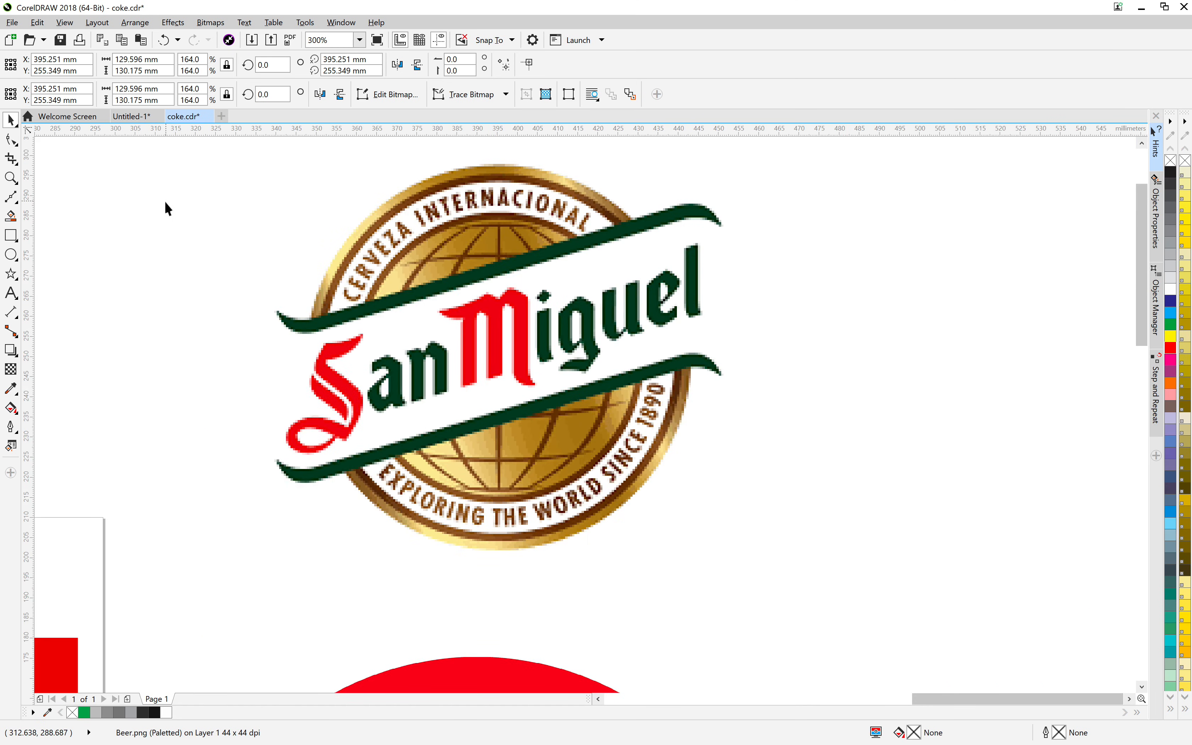
drag(524, 351, 521, 358)
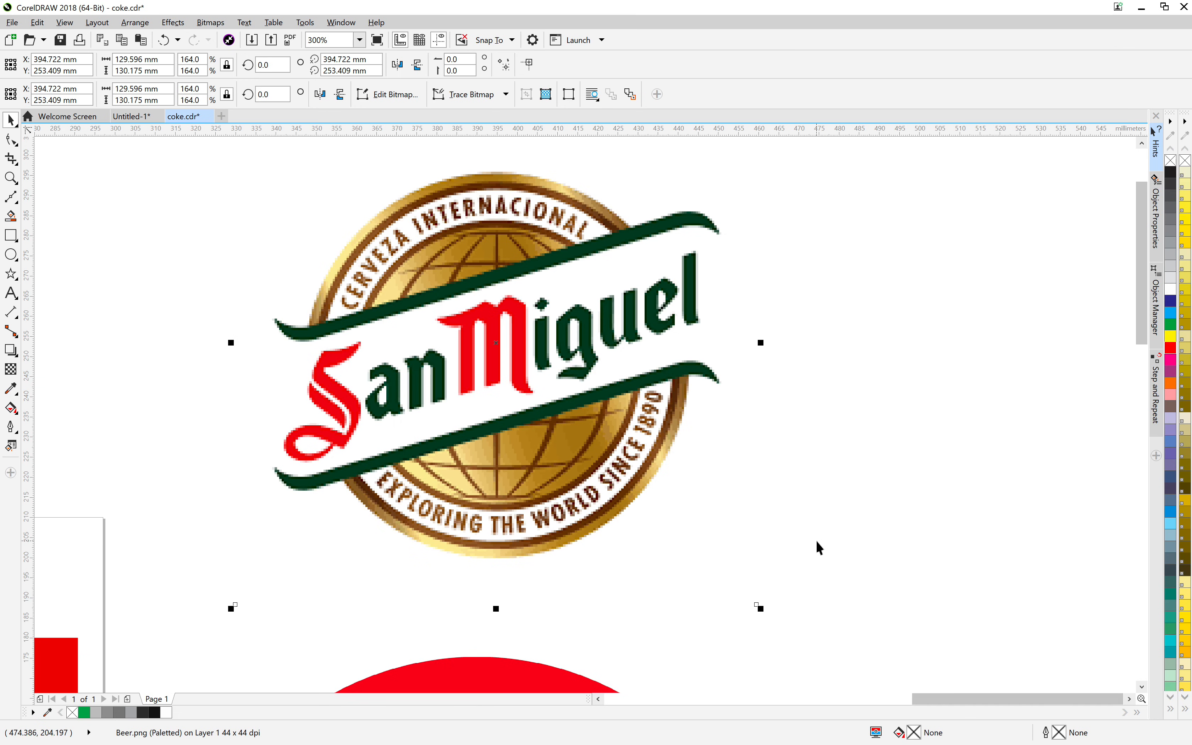
Step: Examine the edges and gradients of the San Miguel bitmap at close range and at normal size
scroll(613, 465, down, 5)
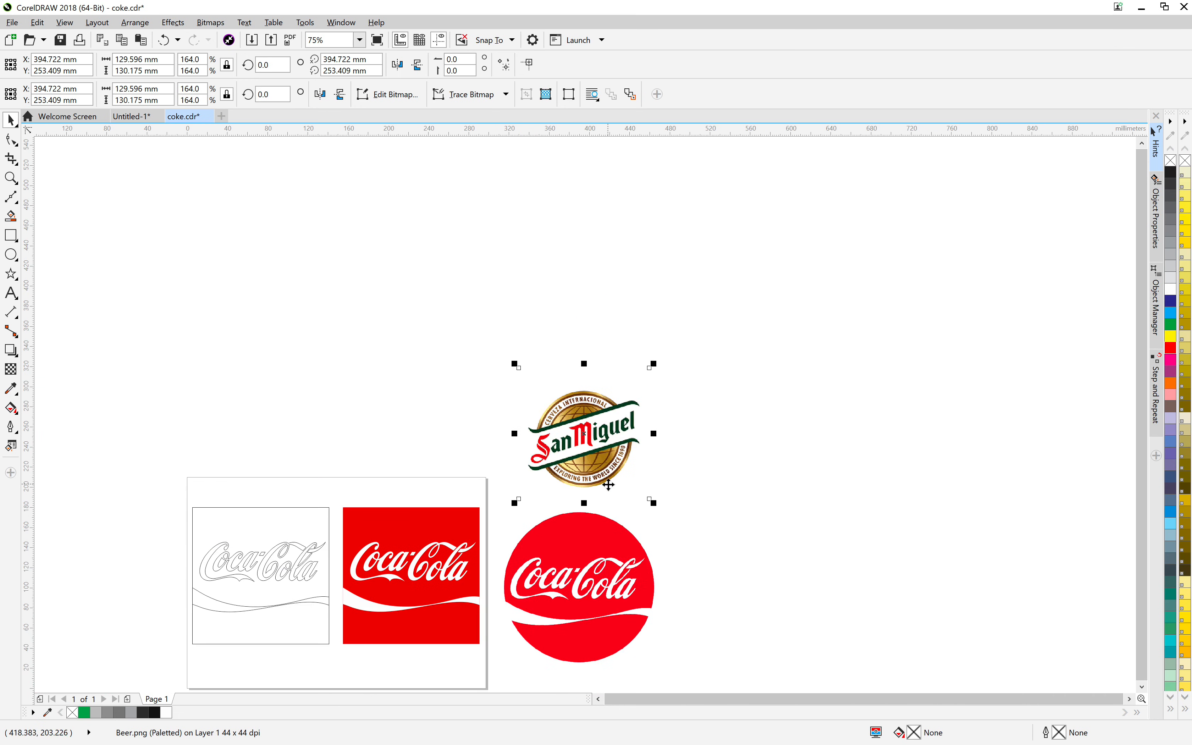
scroll(544, 340, up, 5)
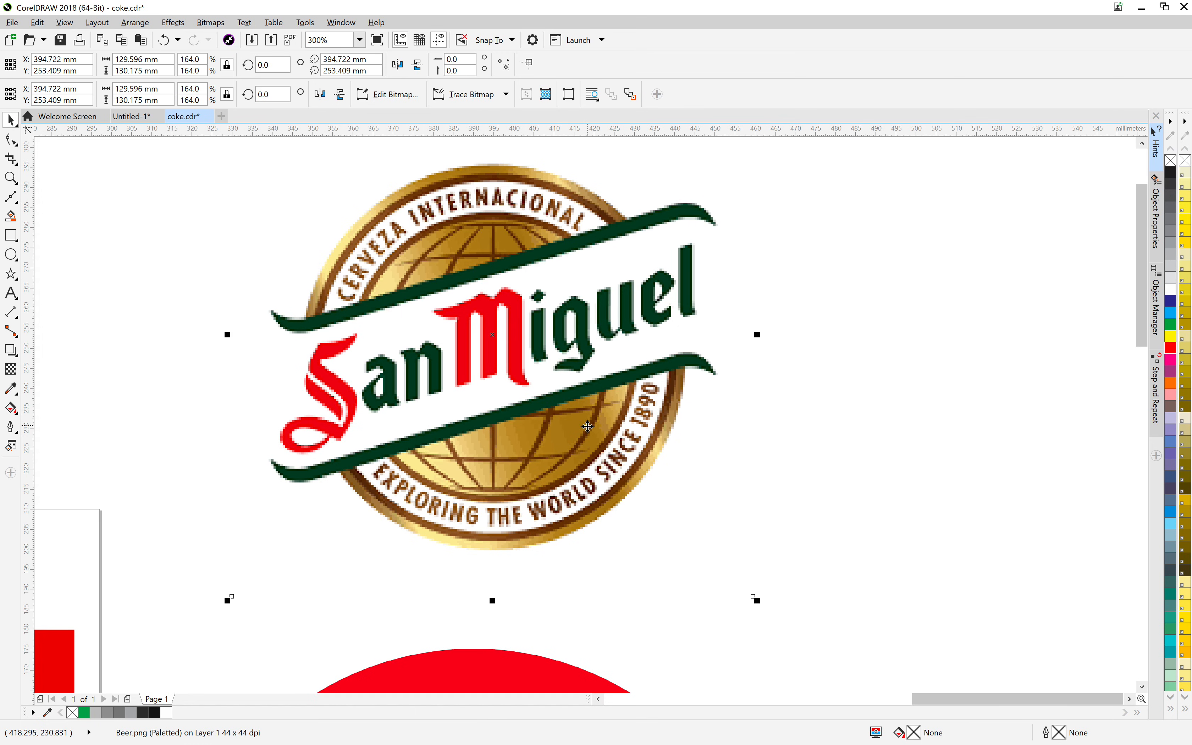
click(208, 286)
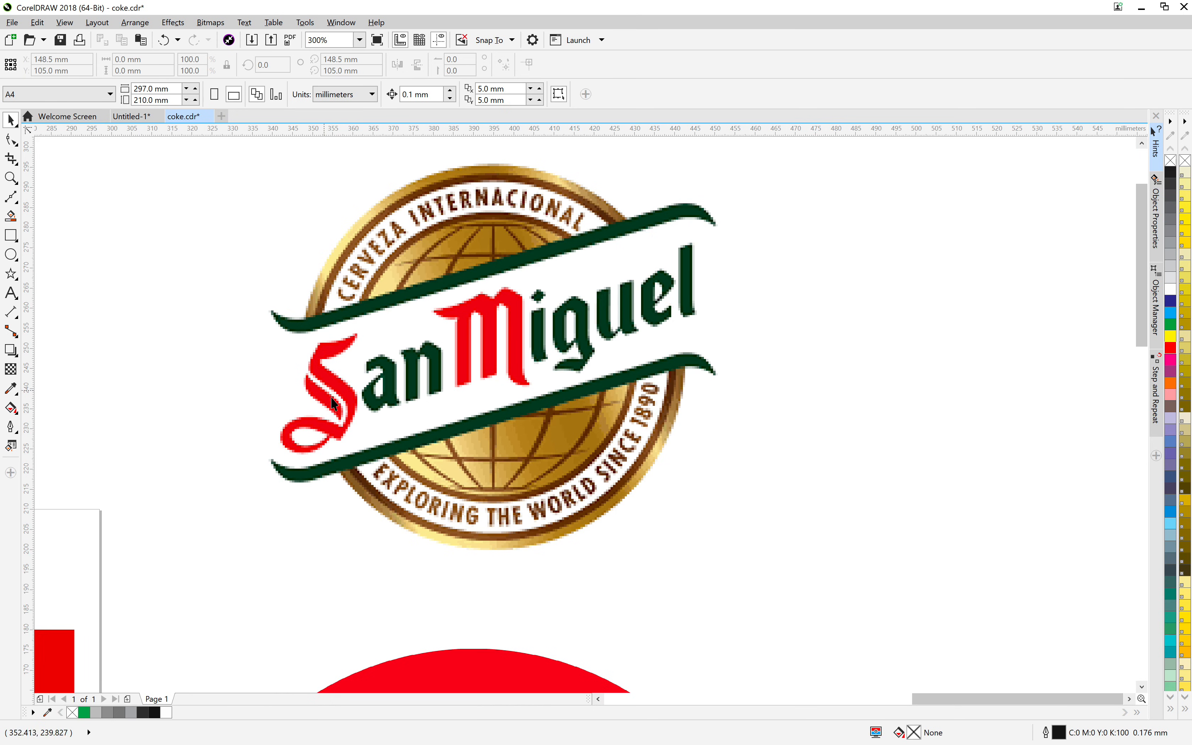
scroll(426, 349, up, 3)
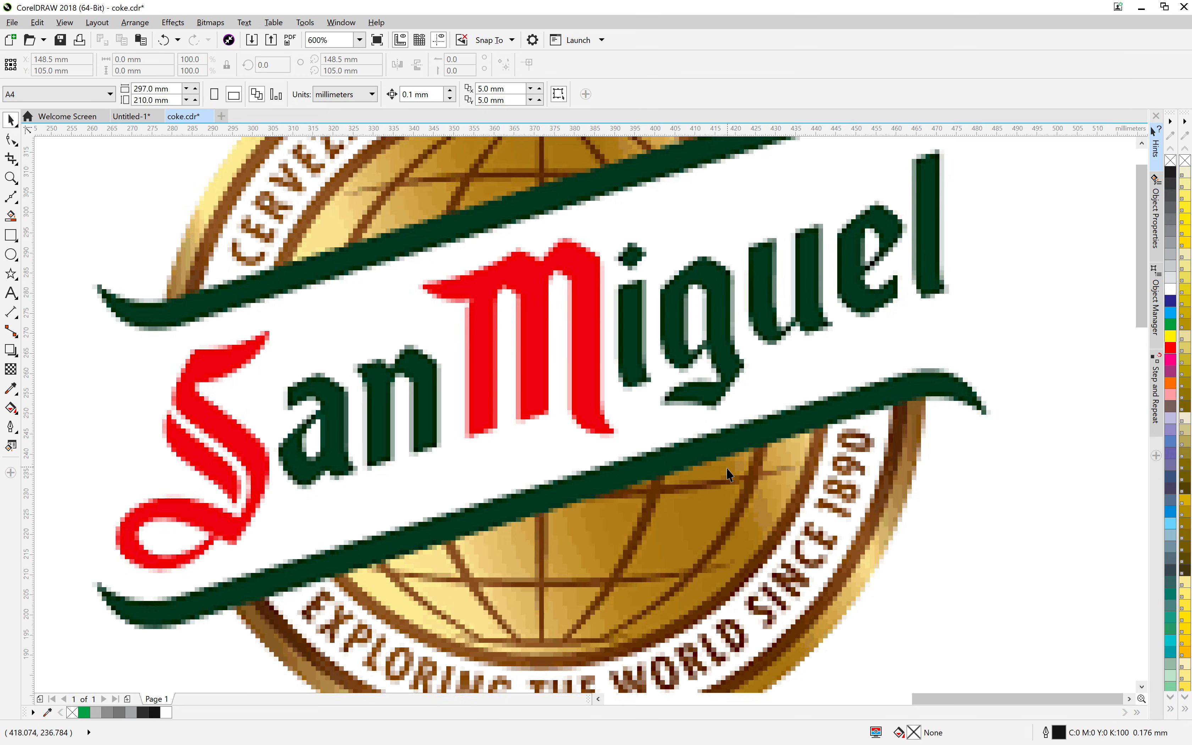
scroll(726, 469, down, 3)
scroll(722, 467, down, 1)
drag(723, 404, 586, 313)
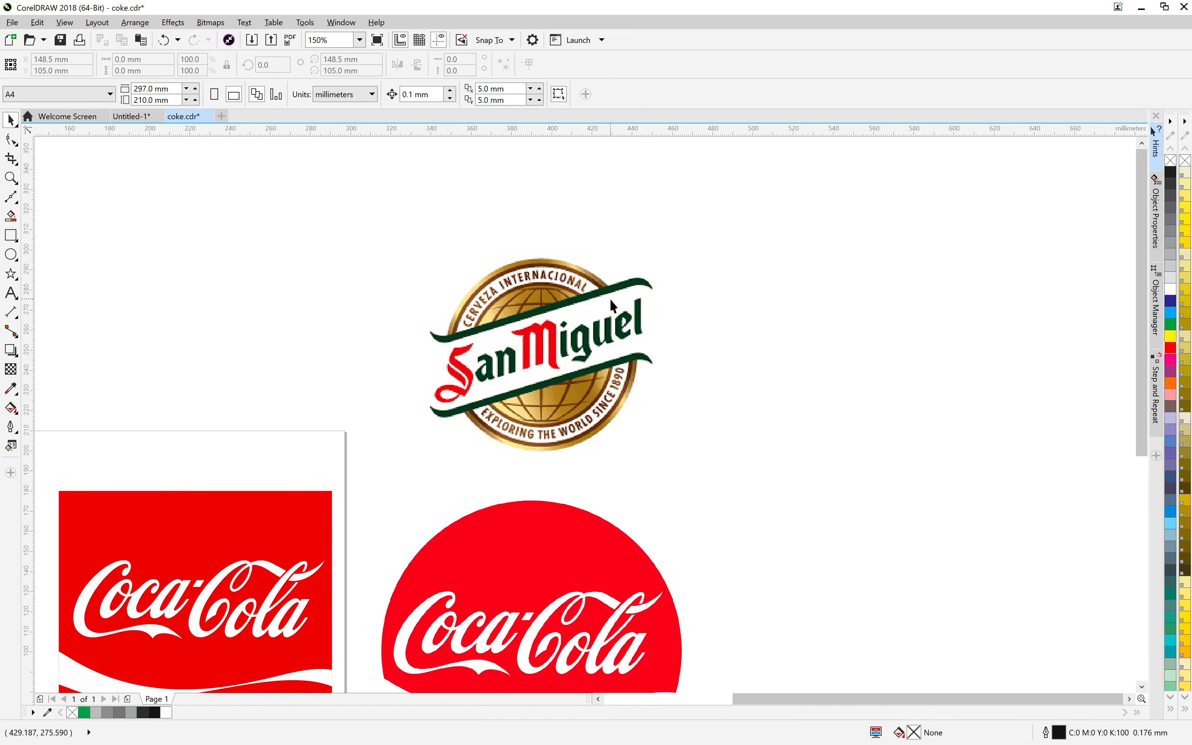
Step: Move the round Coca-Cola logo slightly up, closer beneath the San Miguel logo, and leave it deselected
drag(543, 510, 655, 365)
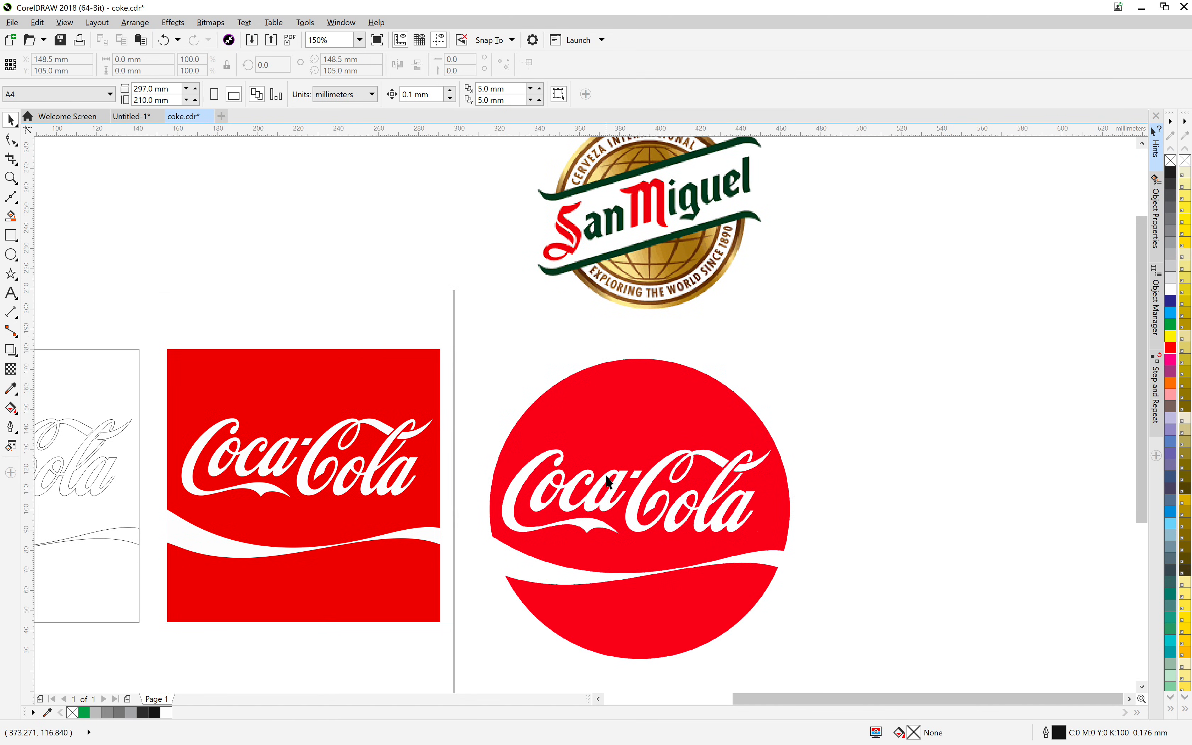
click(614, 445)
drag(614, 445, 621, 440)
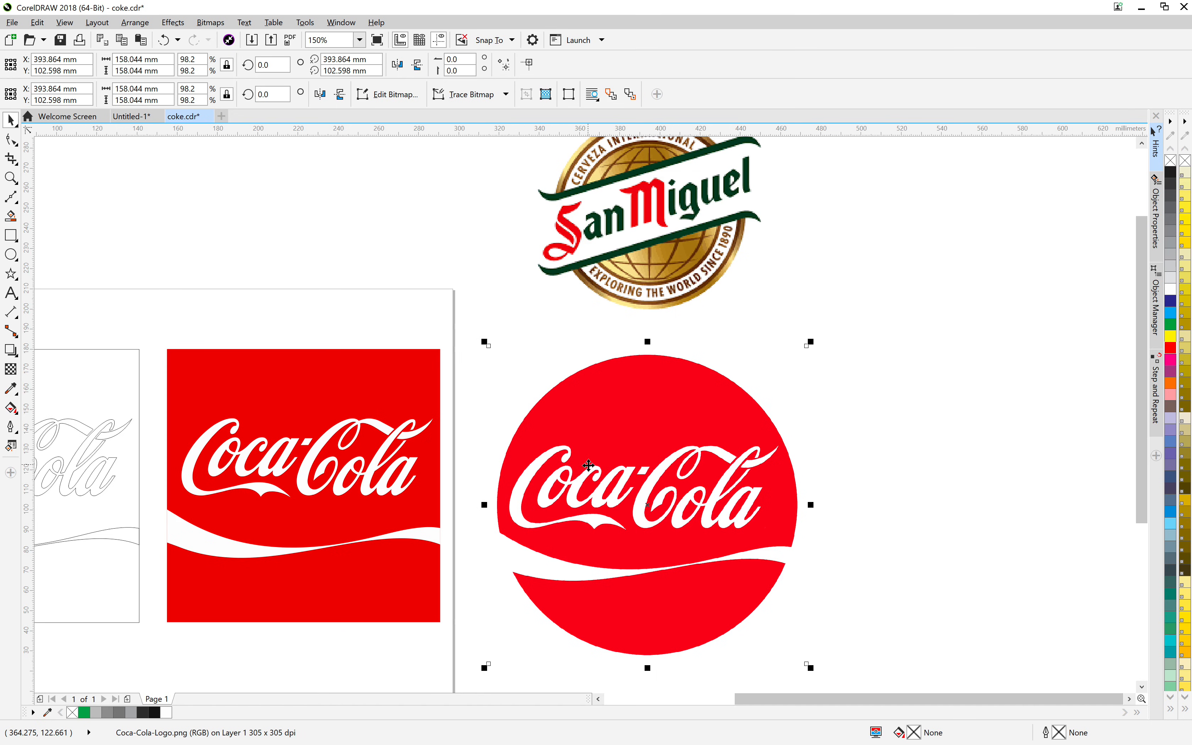
click(768, 329)
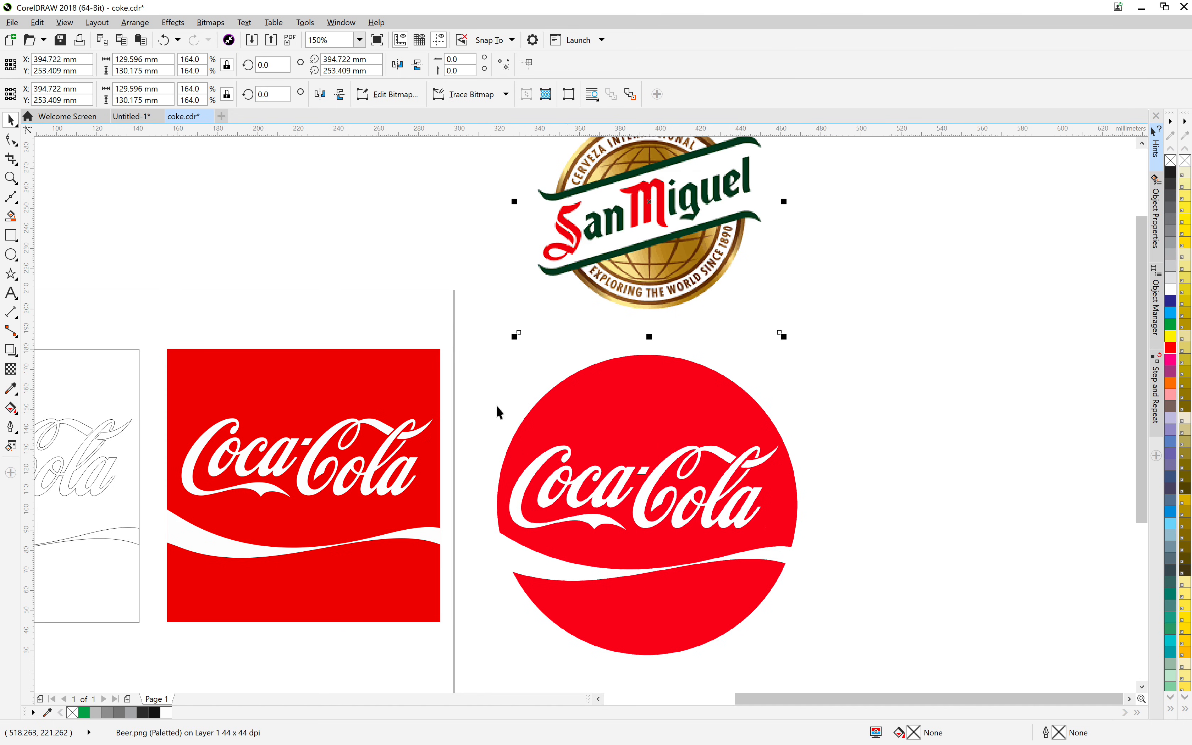
click(483, 379)
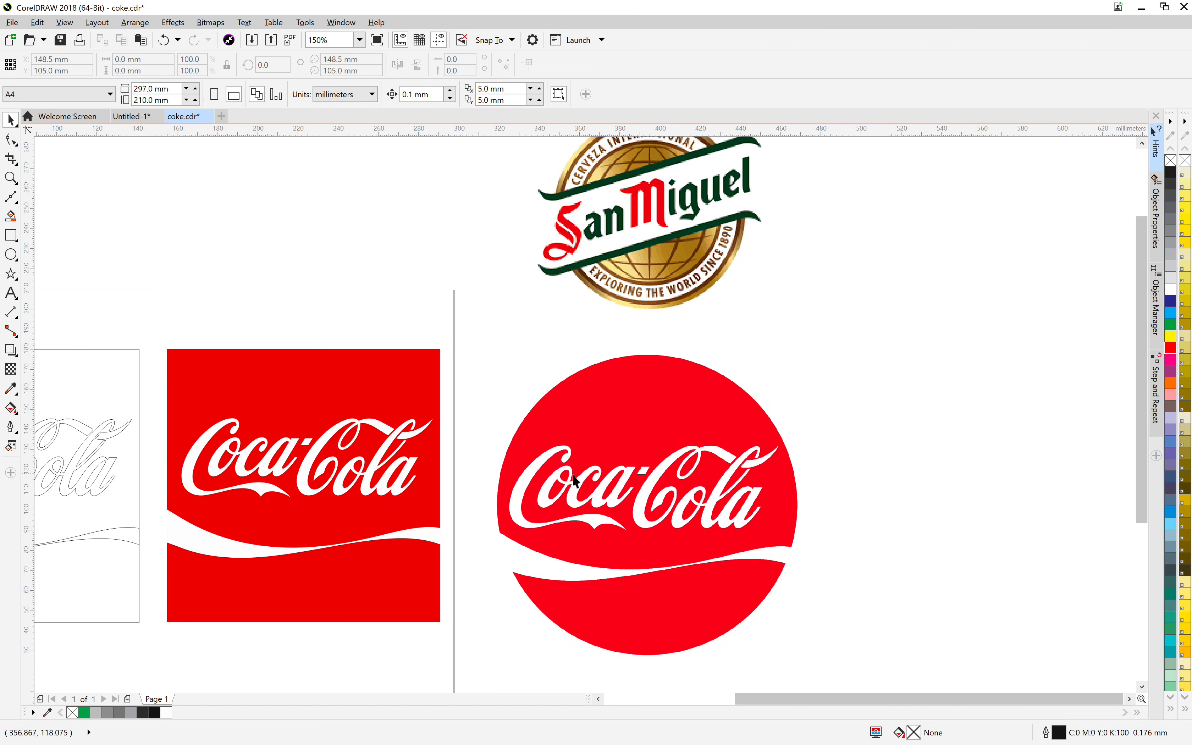
drag(592, 459, 588, 438)
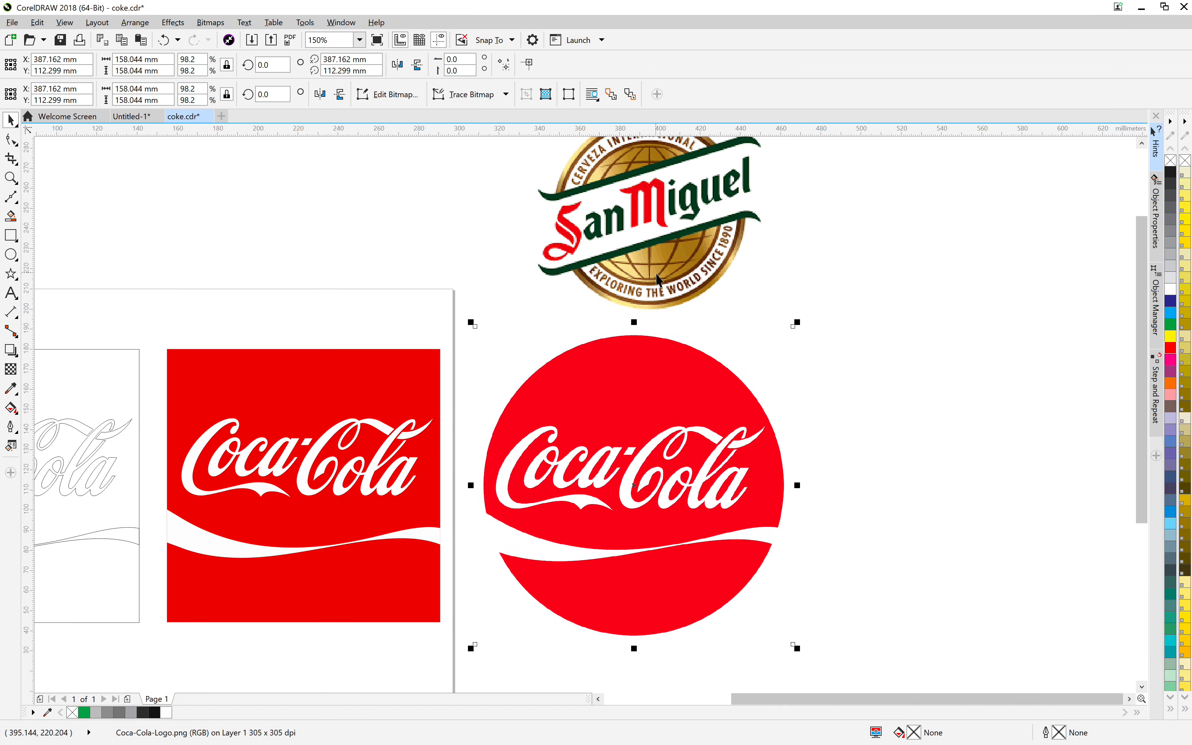
drag(767, 262, 763, 319)
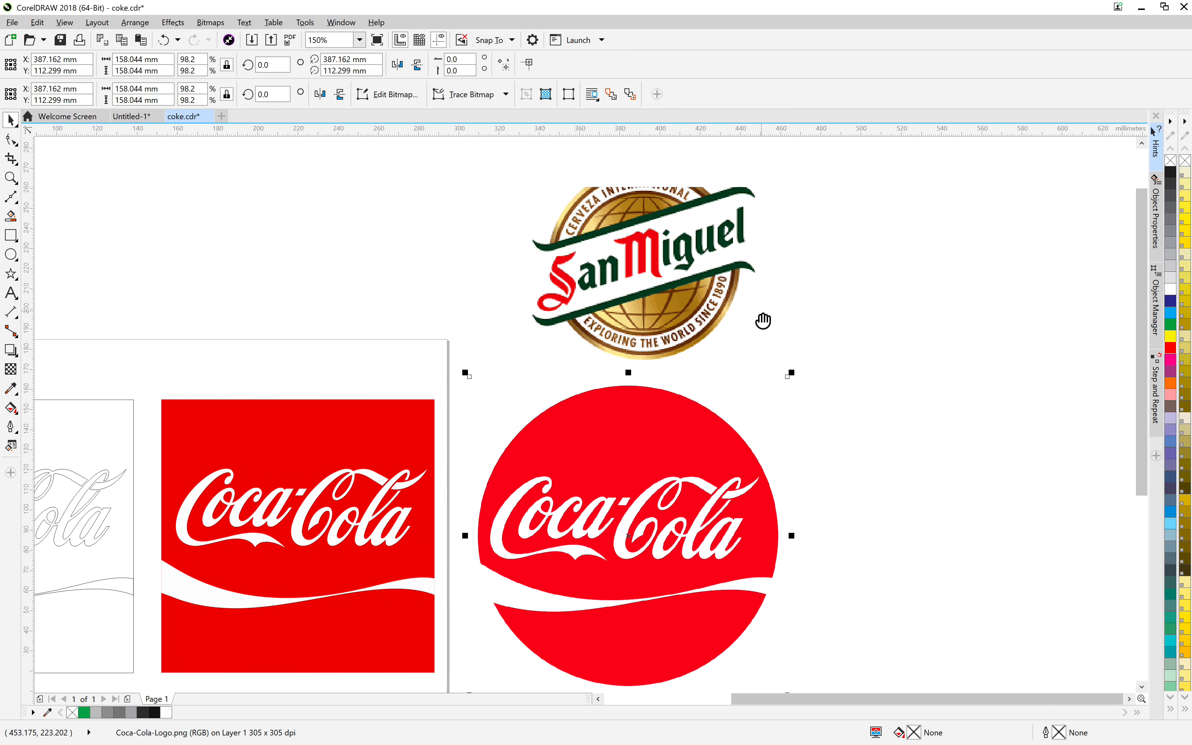
click(950, 208)
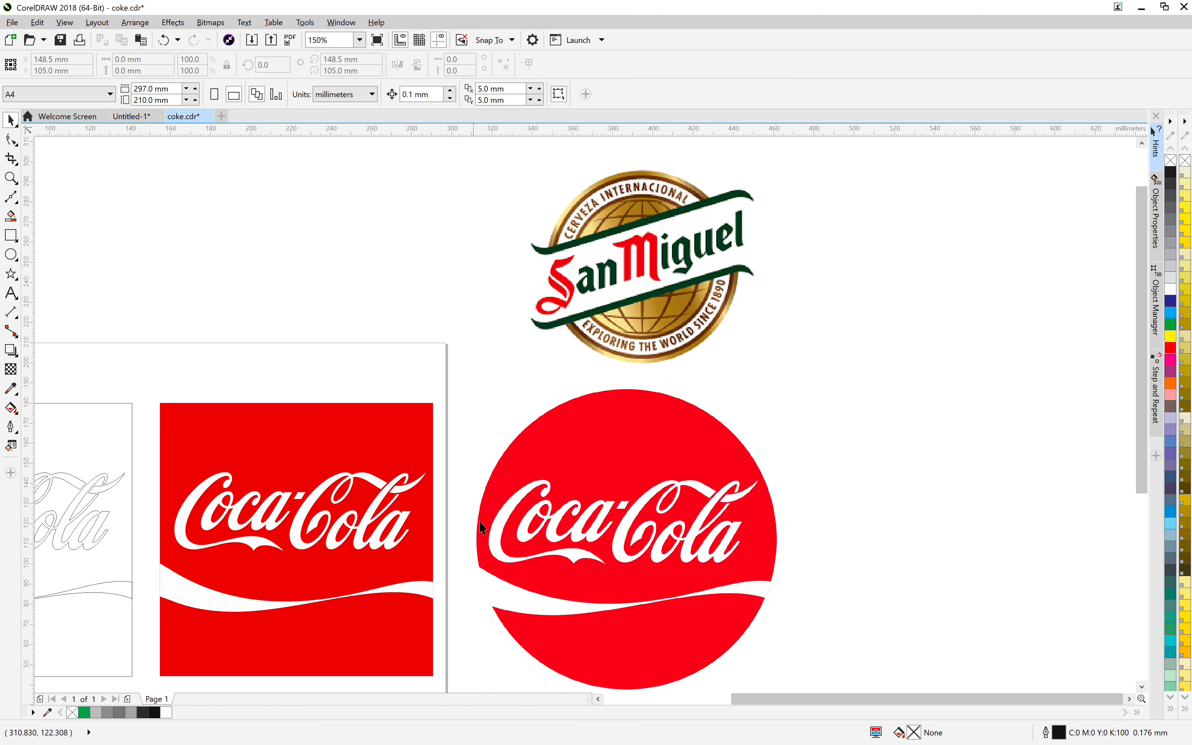
Step: Fill all the outlined Coca-Cola lettering on the page with red
drag(580, 537, 753, 436)
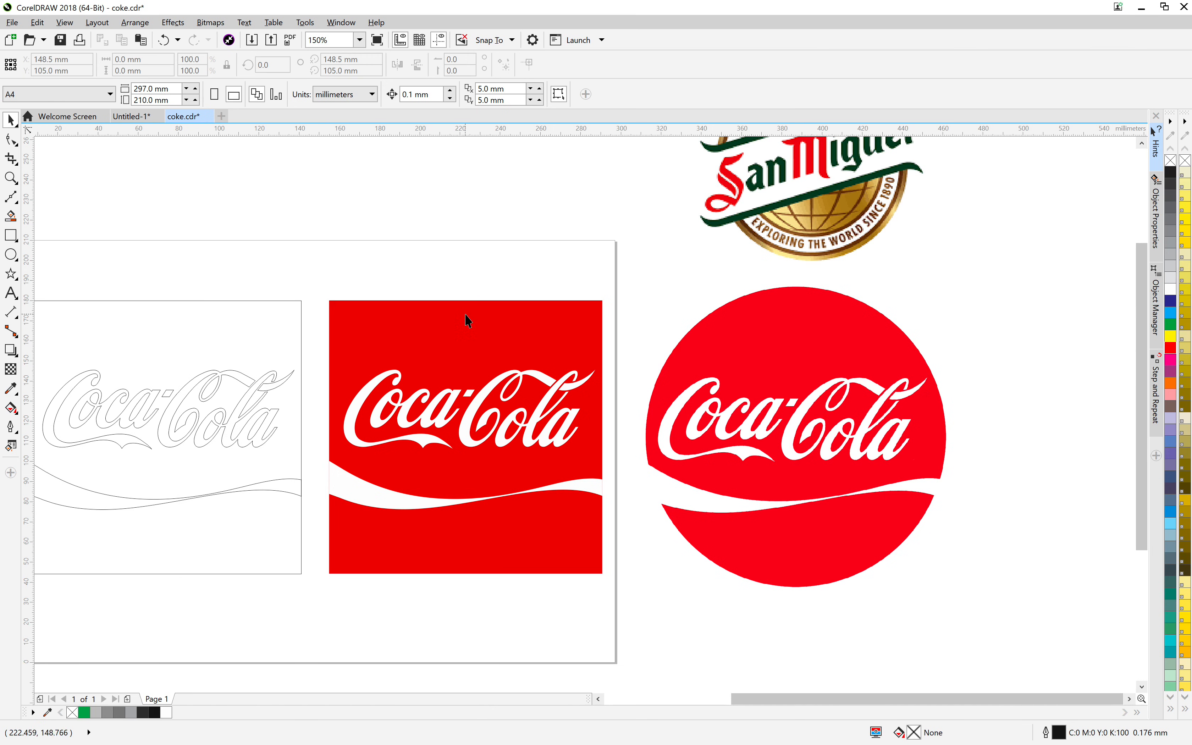
scroll(372, 349, left, 4)
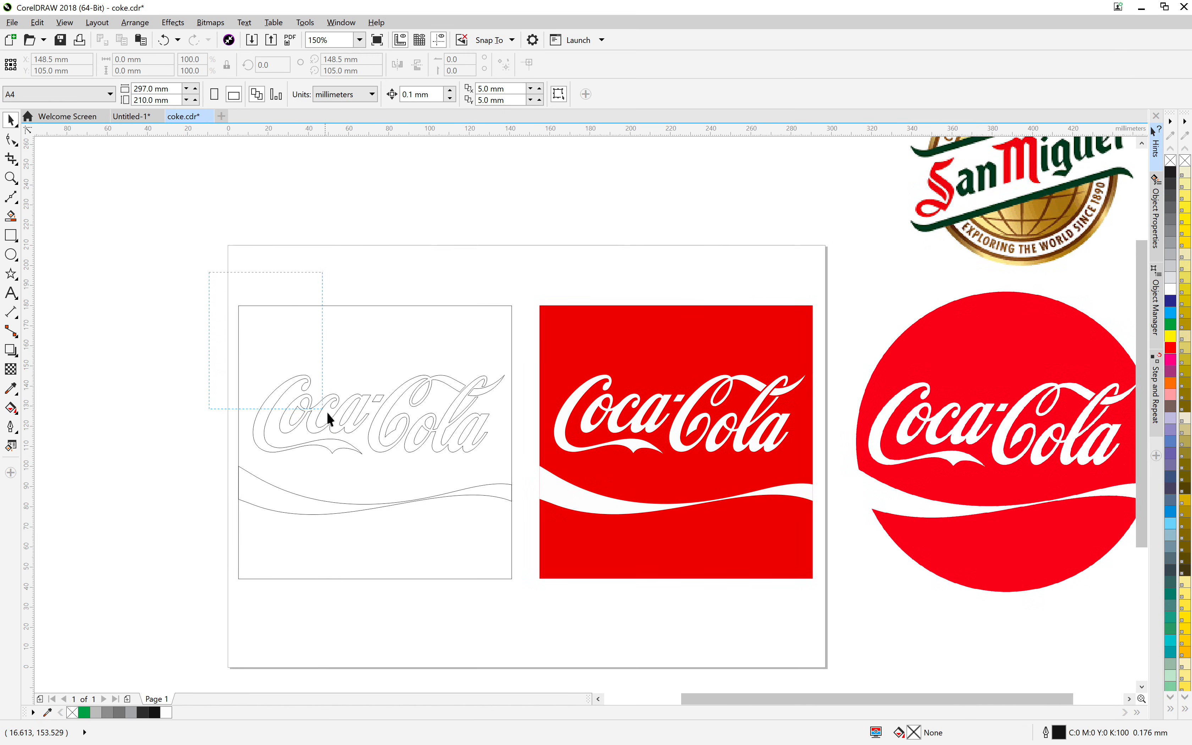
drag(326, 411, 520, 465)
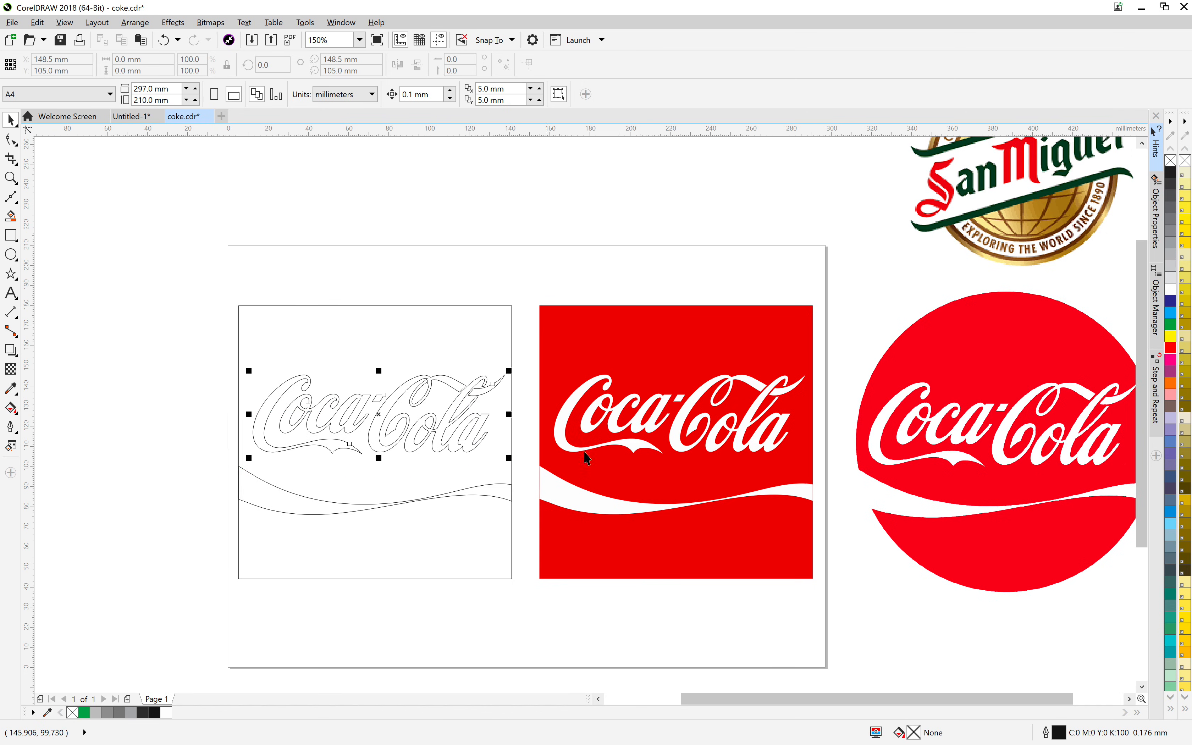
click(1170, 348)
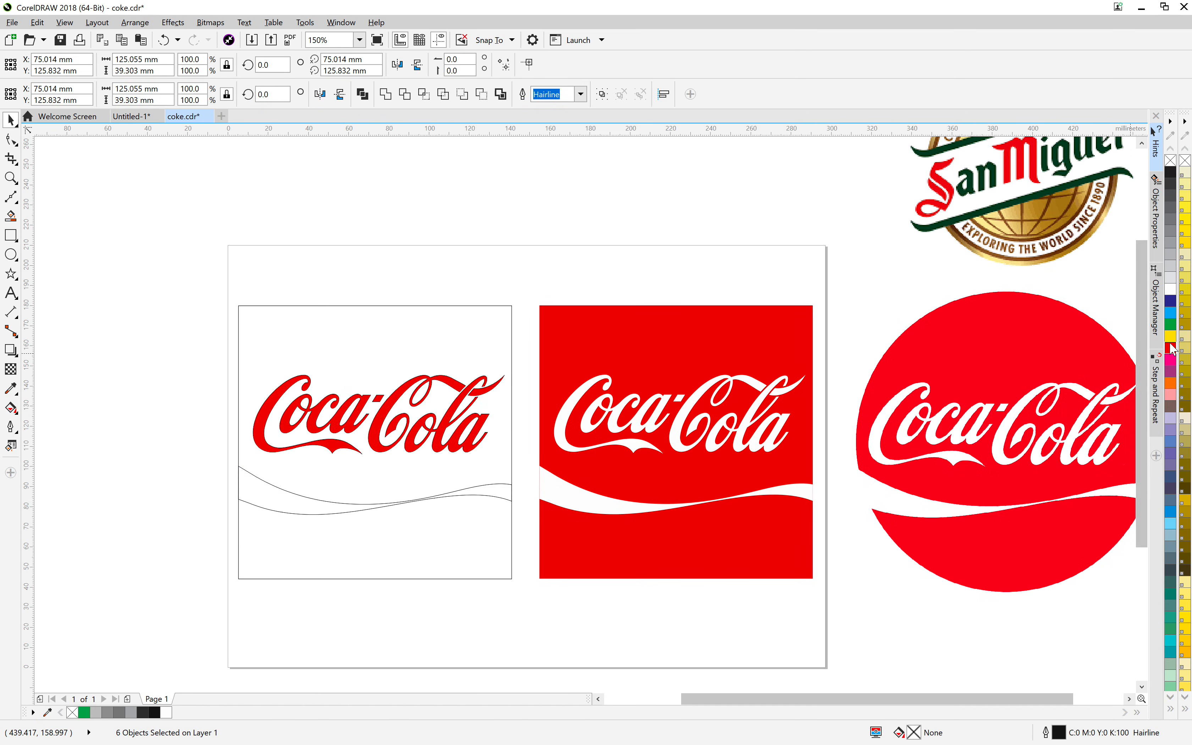
Step: Delete the square frame around the red Coca-Cola lettering
click(378, 245)
click(375, 325)
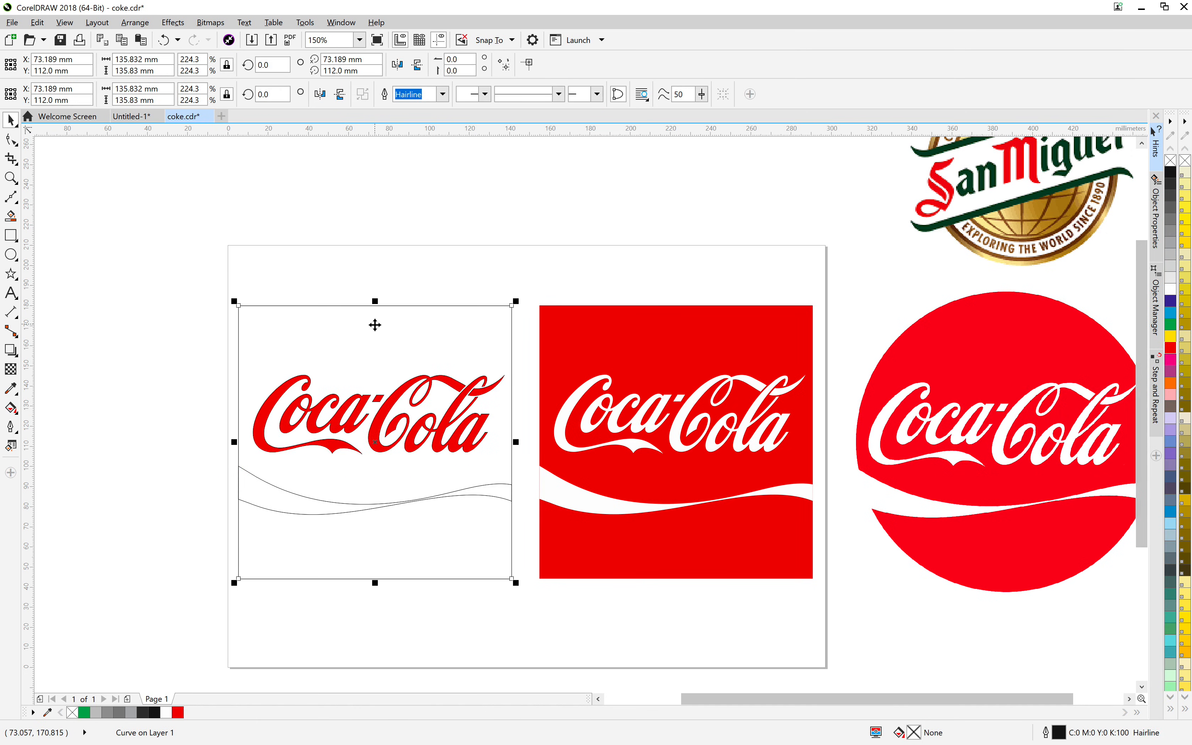
key(Delete)
Step: Fill the wave outline below the Coca-Cola lettering with the same red
click(325, 514)
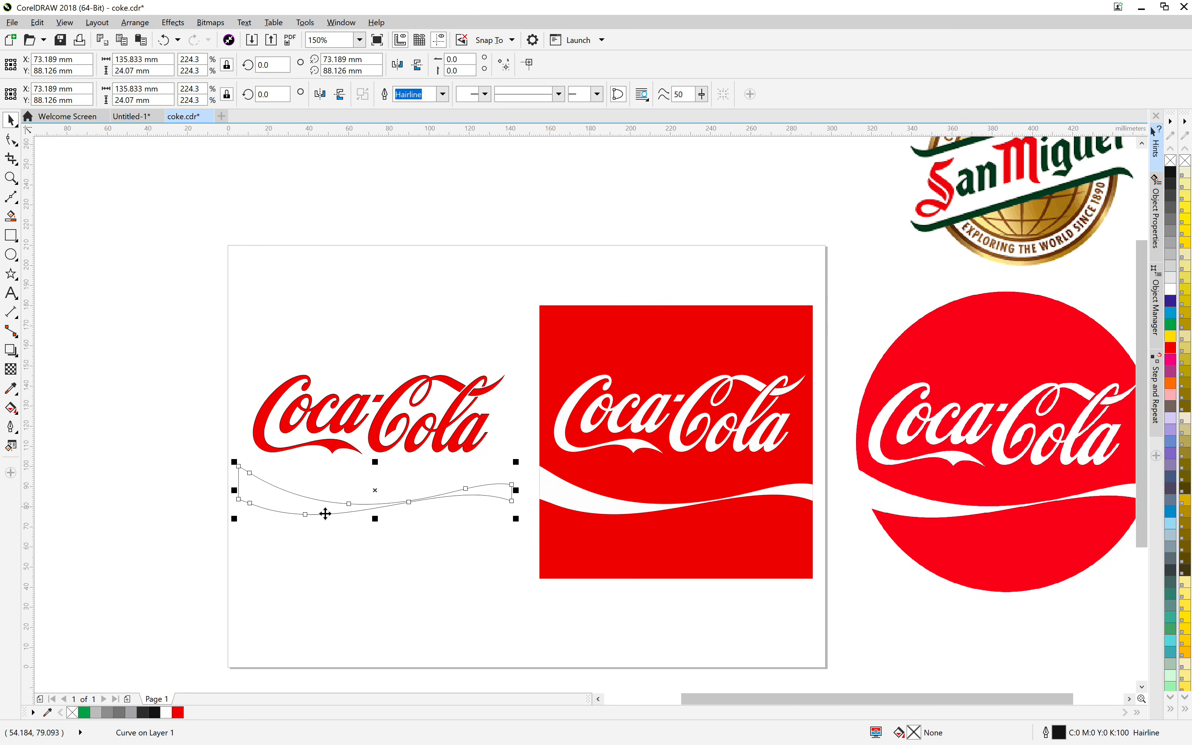
click(178, 712)
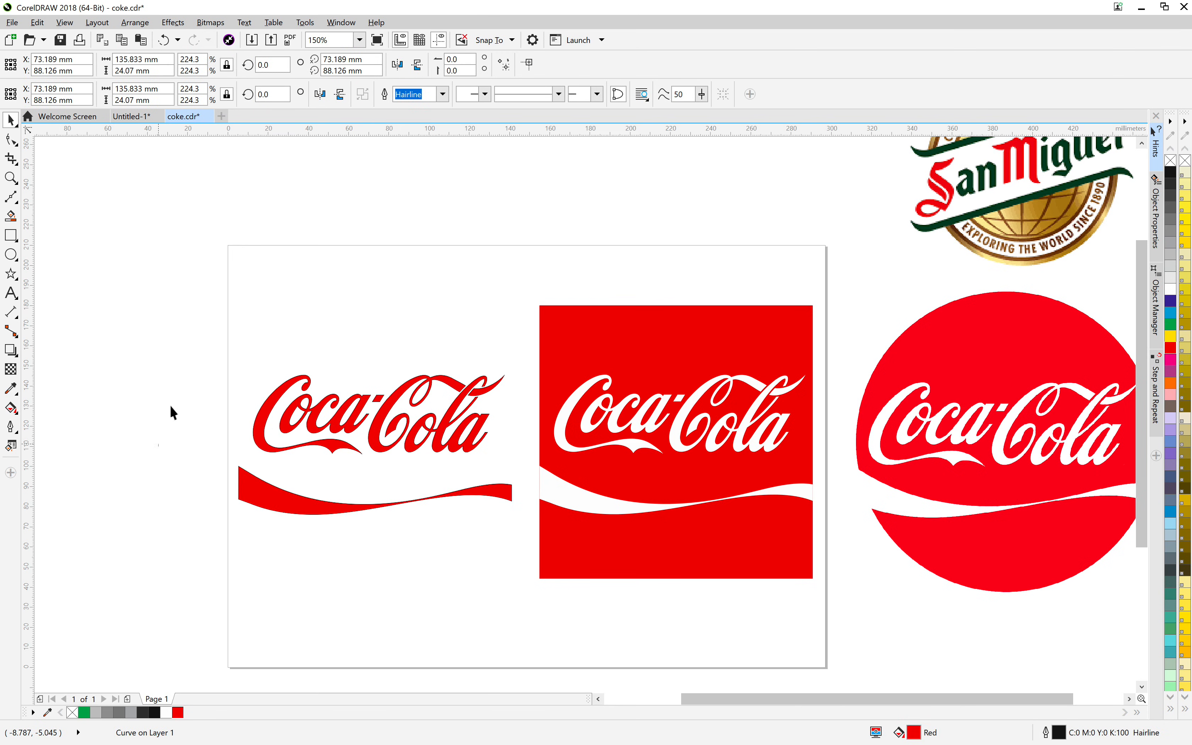
click(158, 353)
Step: Move the red lettering and wave together about 20 mm left and 20 mm up
drag(185, 318, 527, 567)
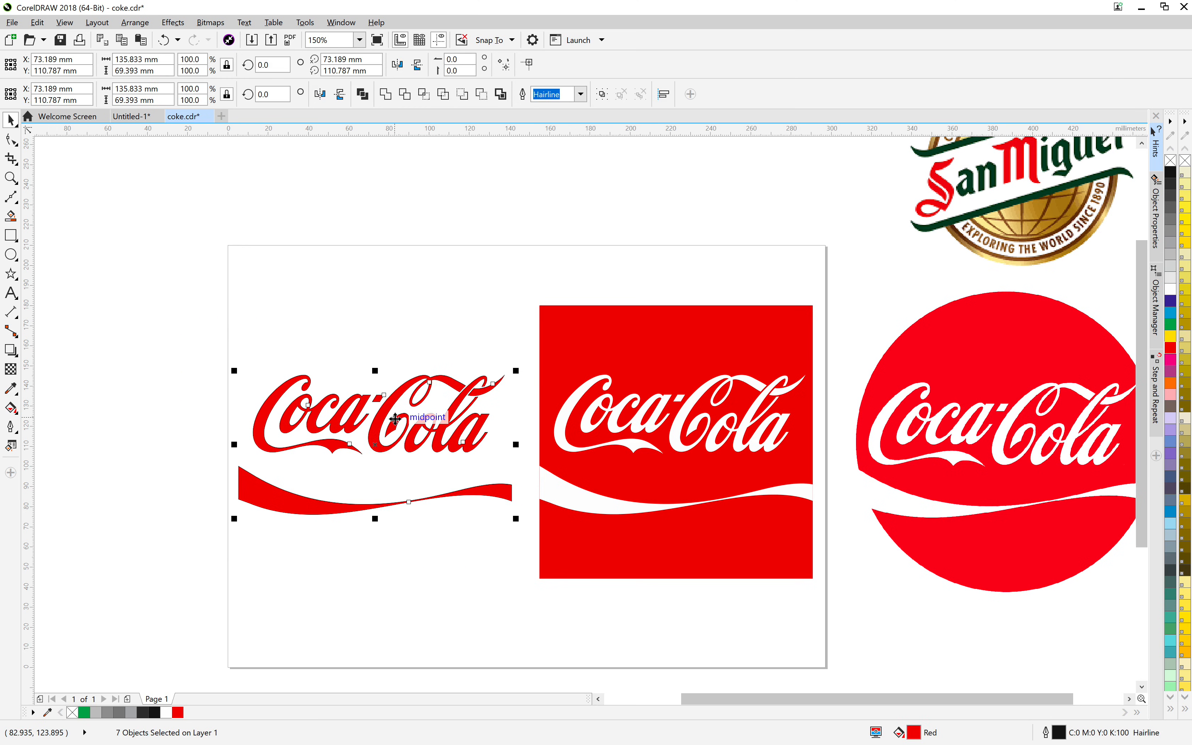
drag(394, 417, 355, 378)
click(263, 281)
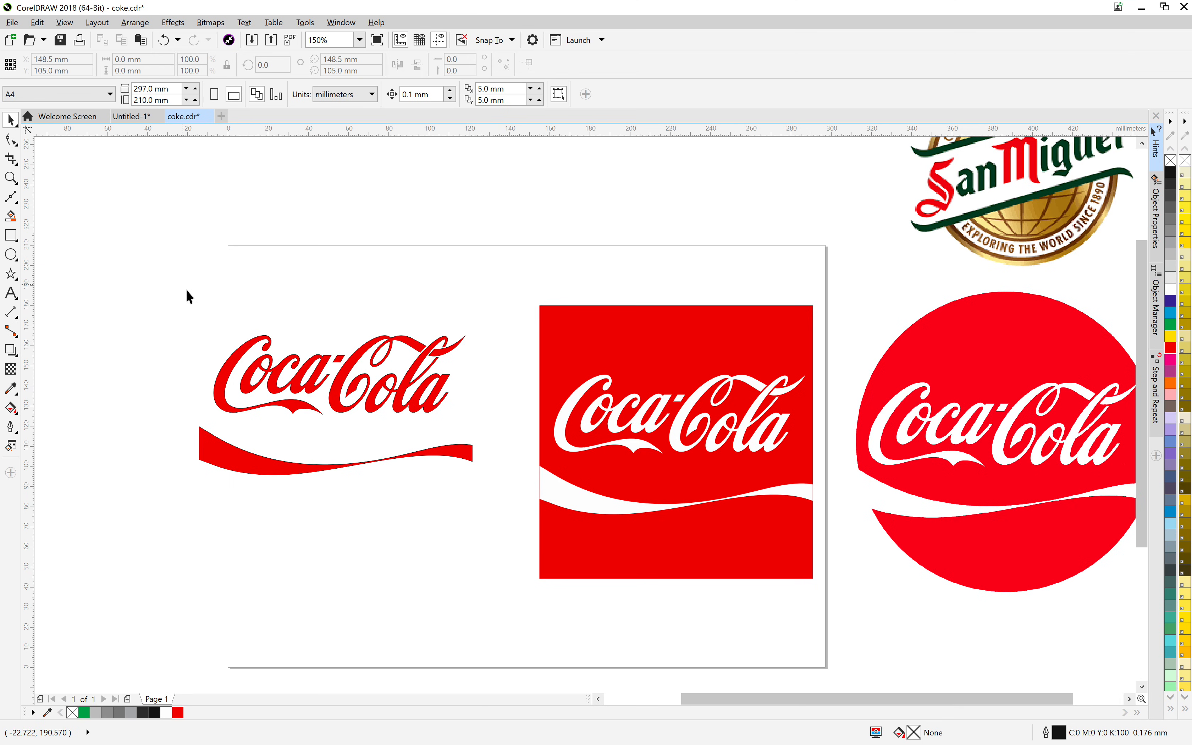
Step: Mirror the red Coca-Cola lettering and its wave horizontally as one selection
drag(183, 286, 502, 524)
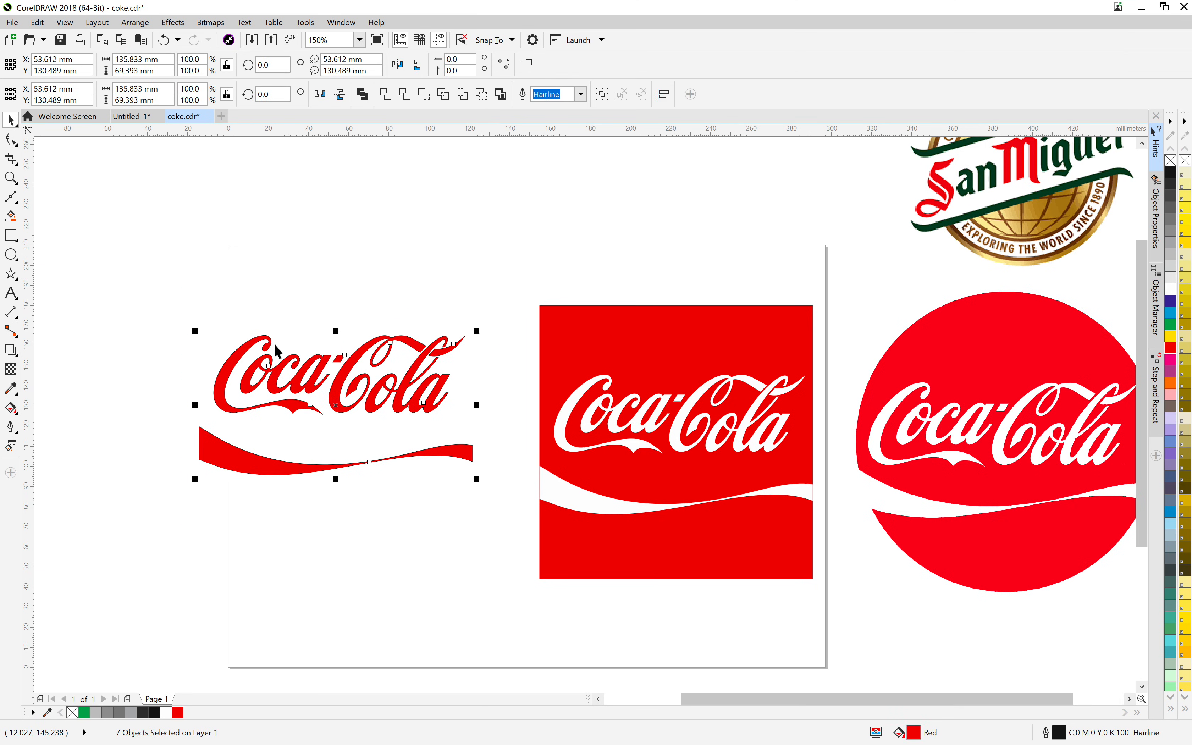
click(286, 331)
drag(178, 284, 508, 526)
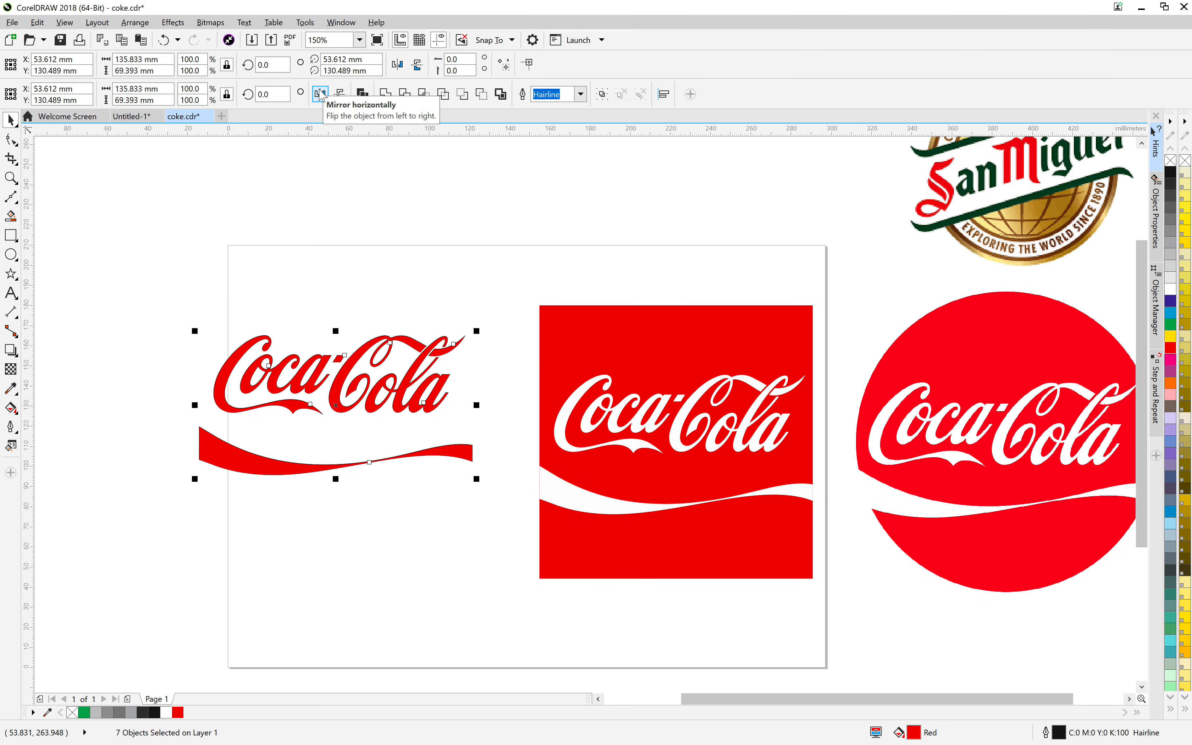
click(320, 94)
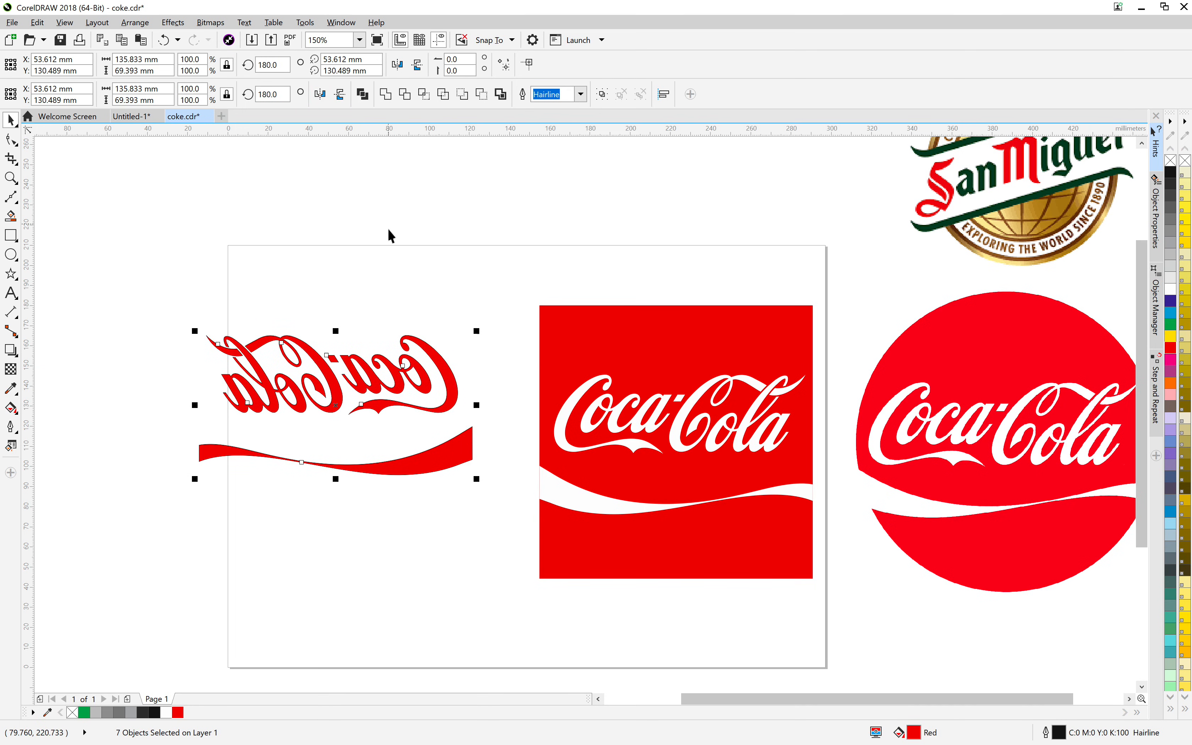
click(390, 295)
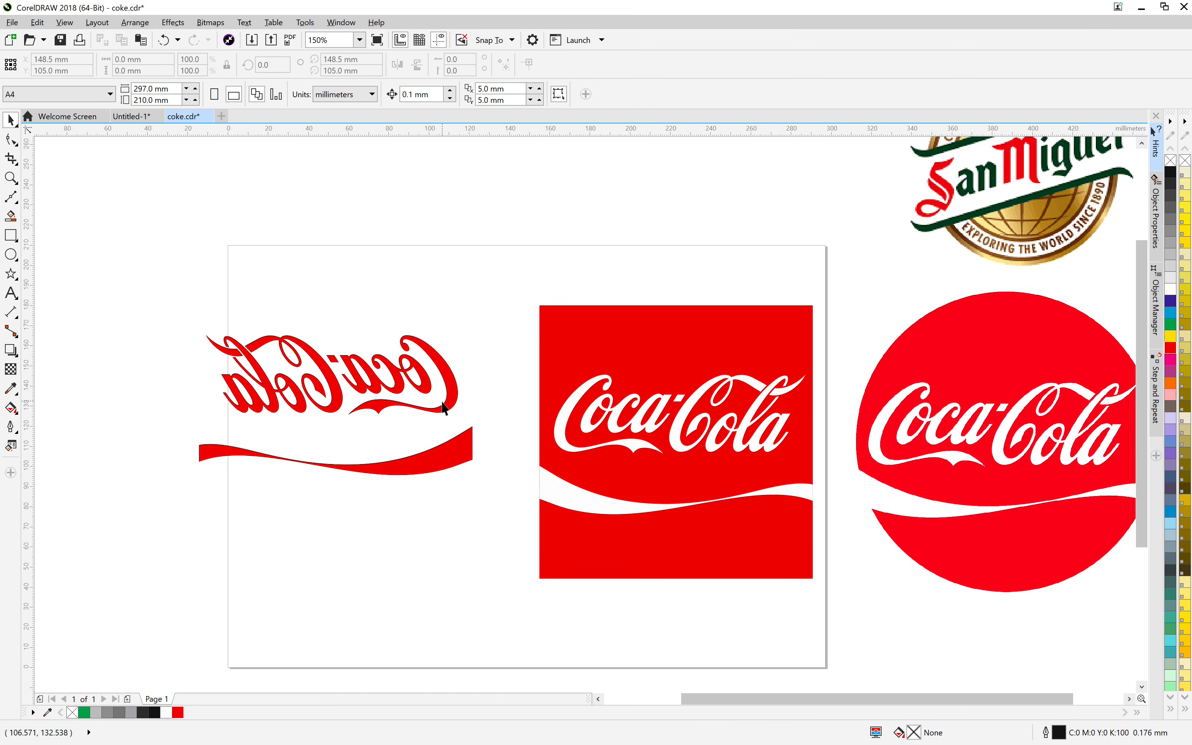
Step: Mirror the red Coca-Cola lettering and its wave back horizontally so the text reads left to right
drag(291, 412, 481, 532)
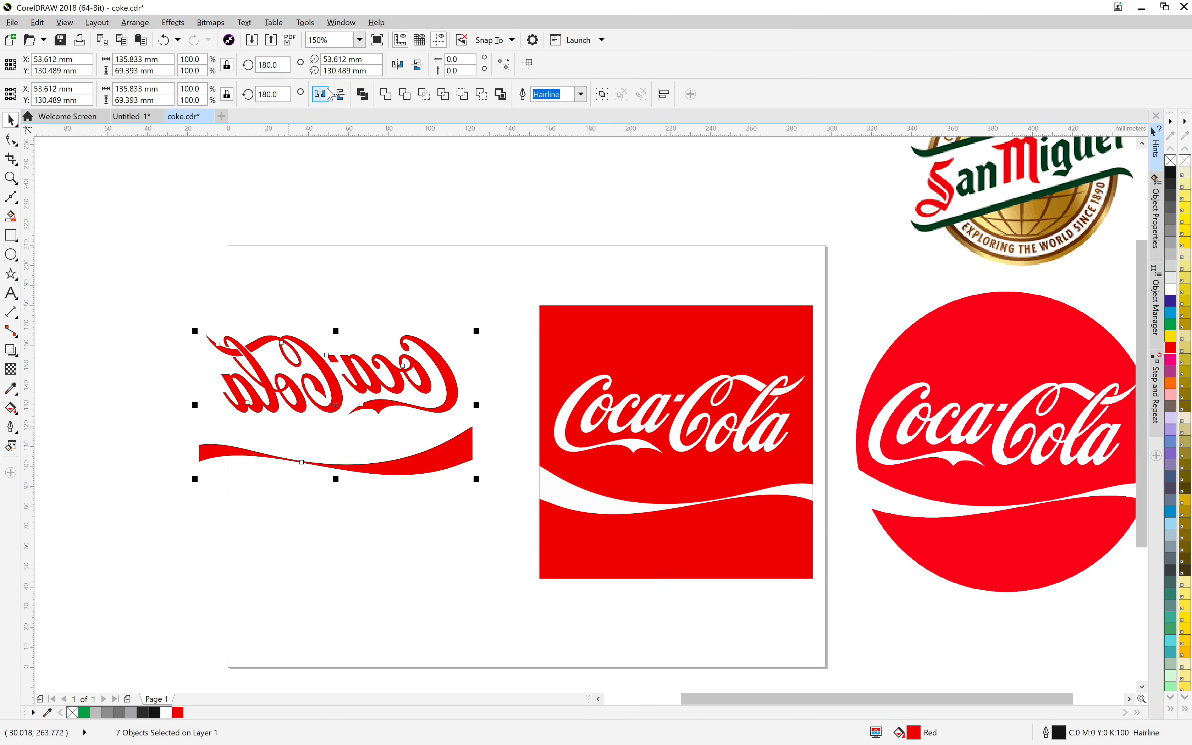
click(320, 93)
click(295, 252)
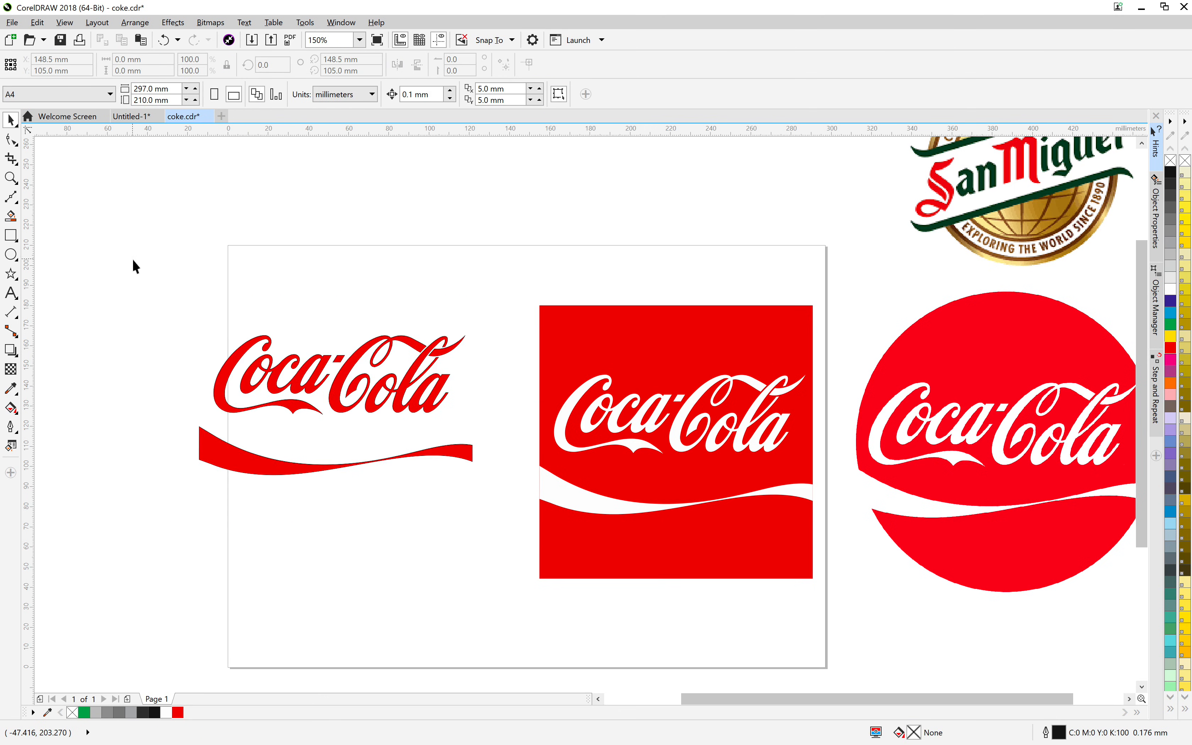
drag(132, 259, 488, 538)
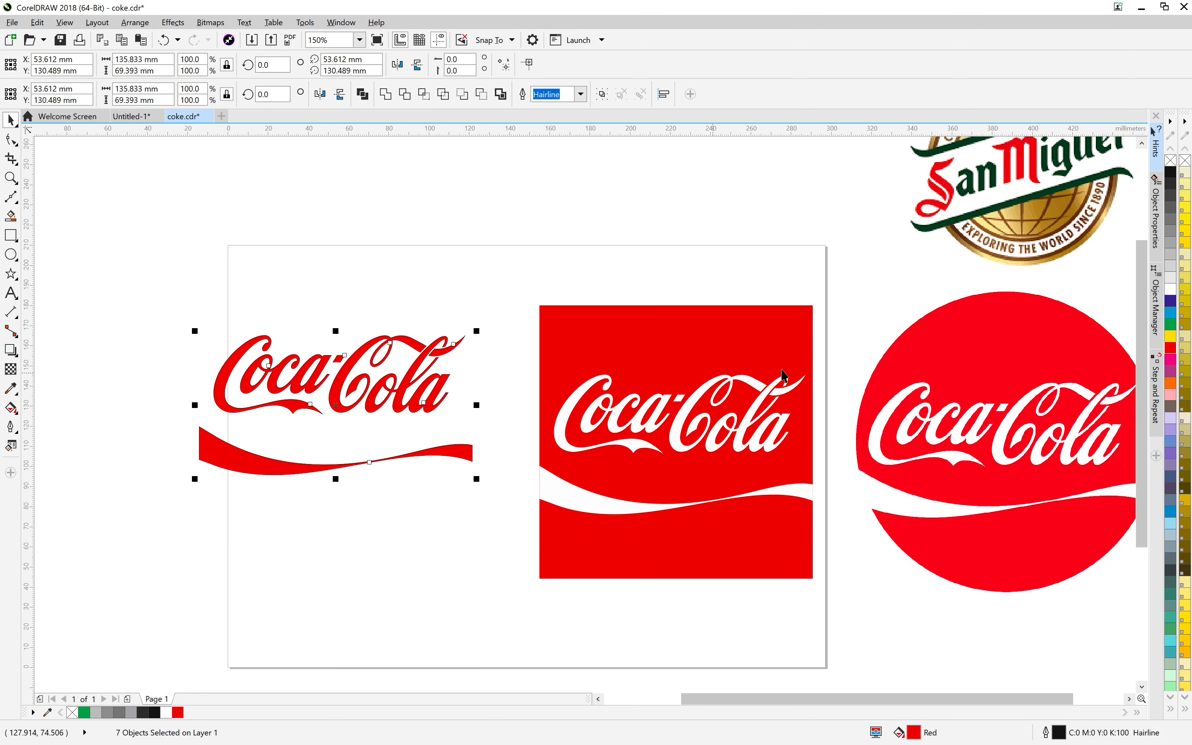
drag(769, 380, 326, 373)
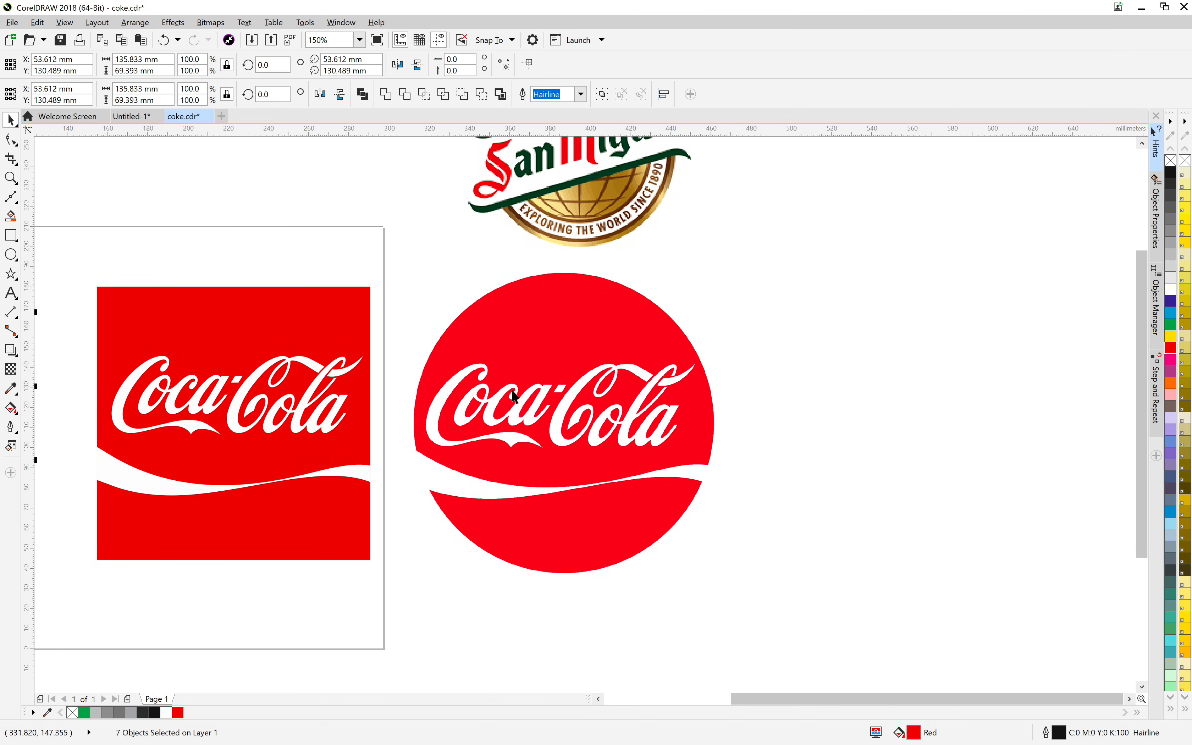
click(800, 370)
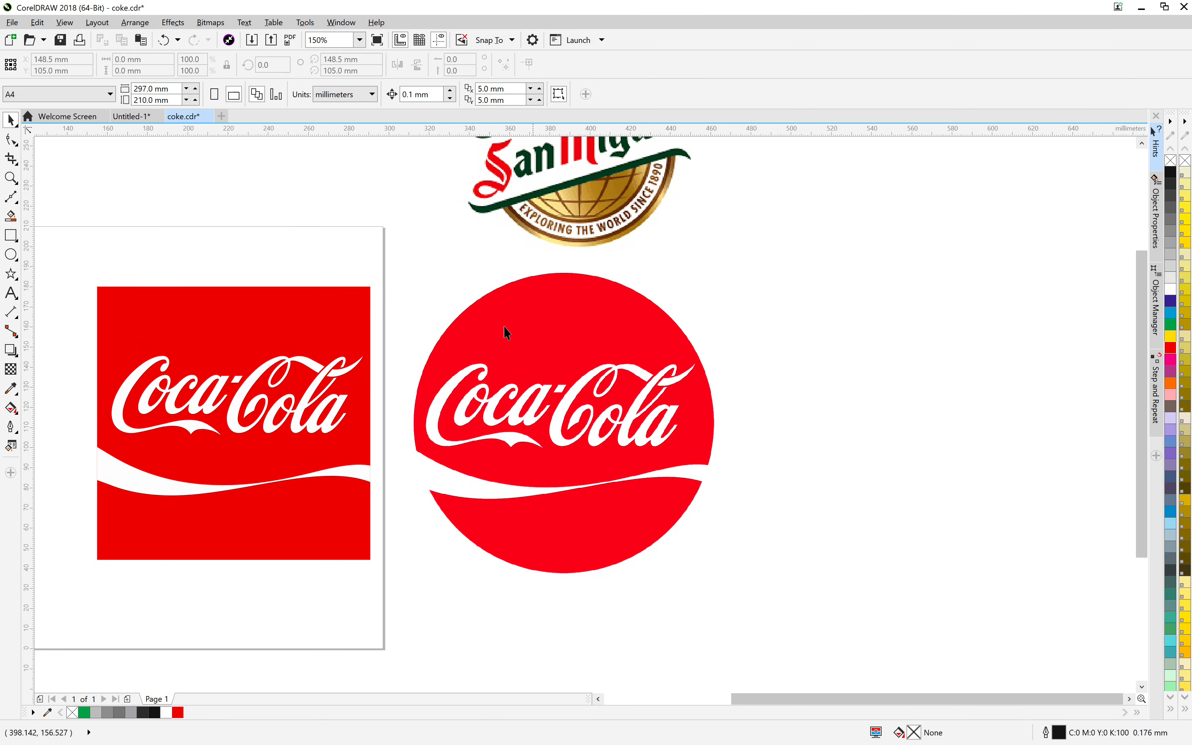
Step: Choose the Bézier tool for tracing the curled end of the first C in the round Coca-Cola logo
scroll(524, 361, up, 2)
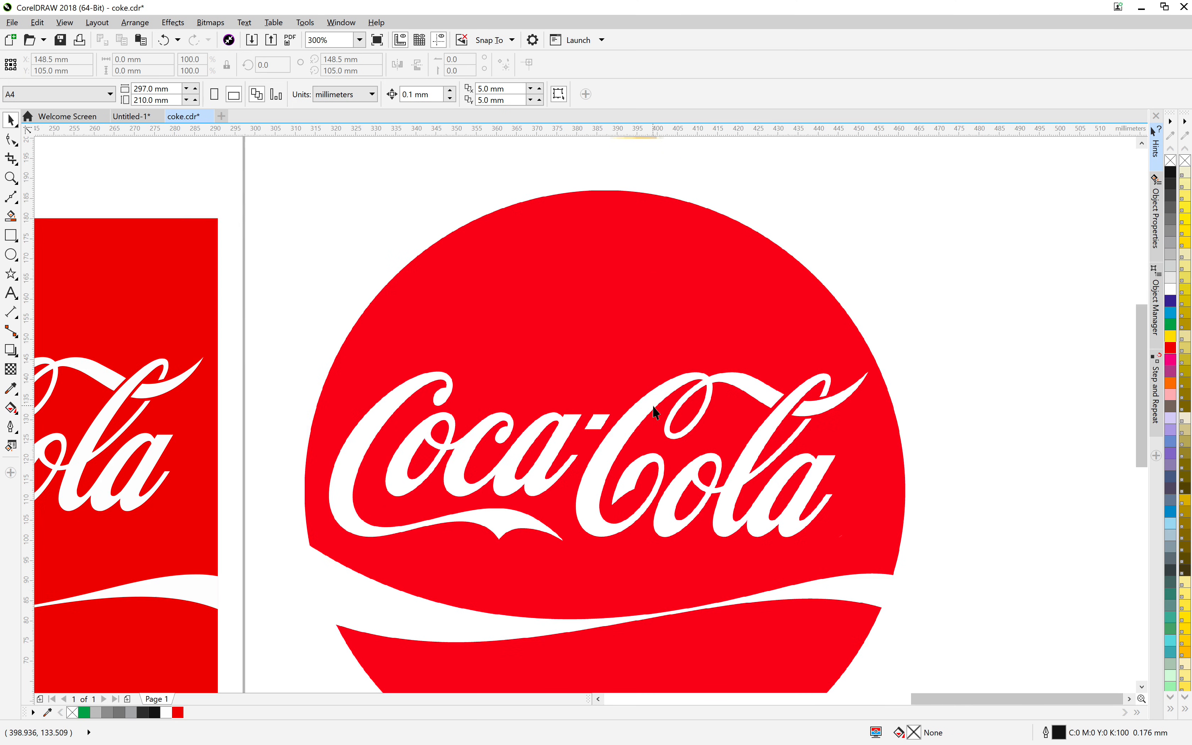
drag(653, 407, 579, 307)
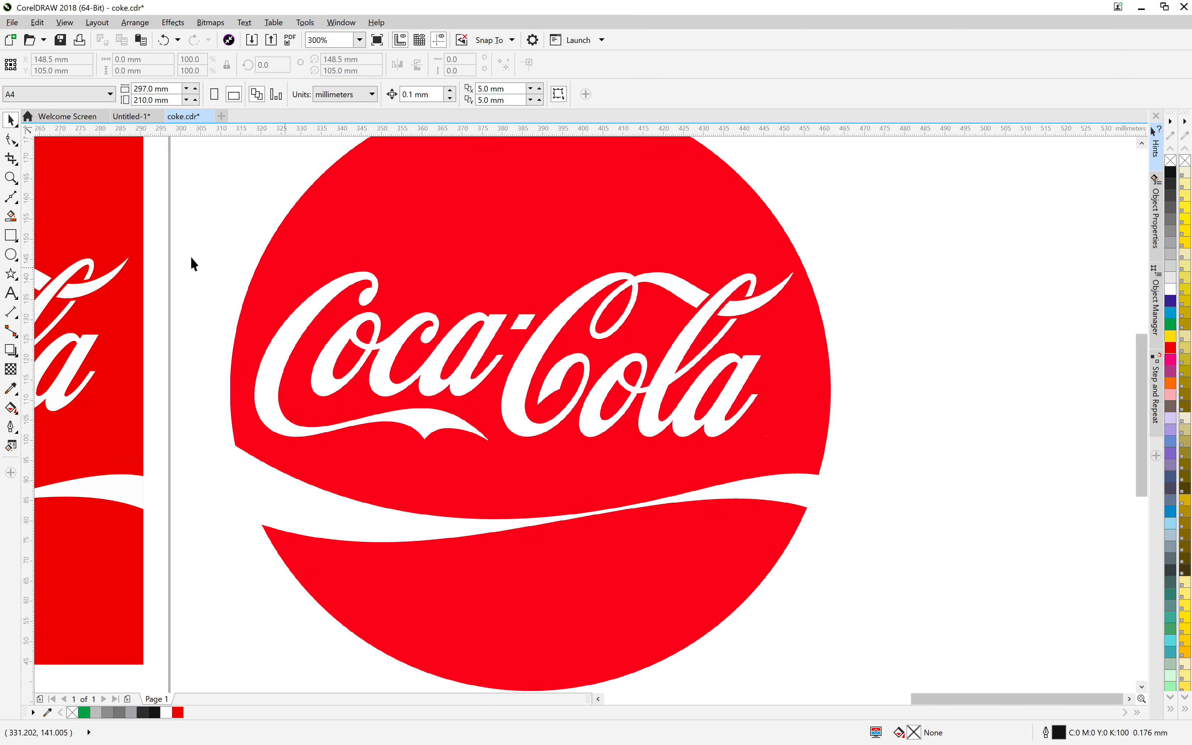
click(16, 203)
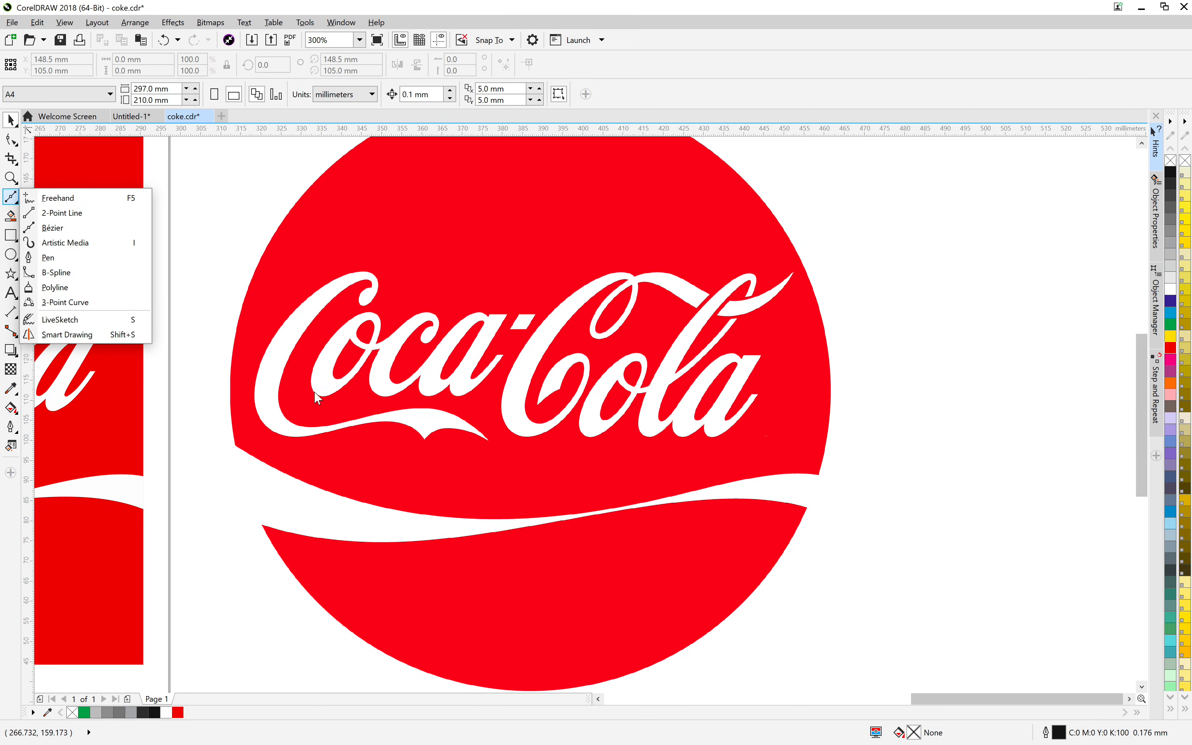
click(61, 231)
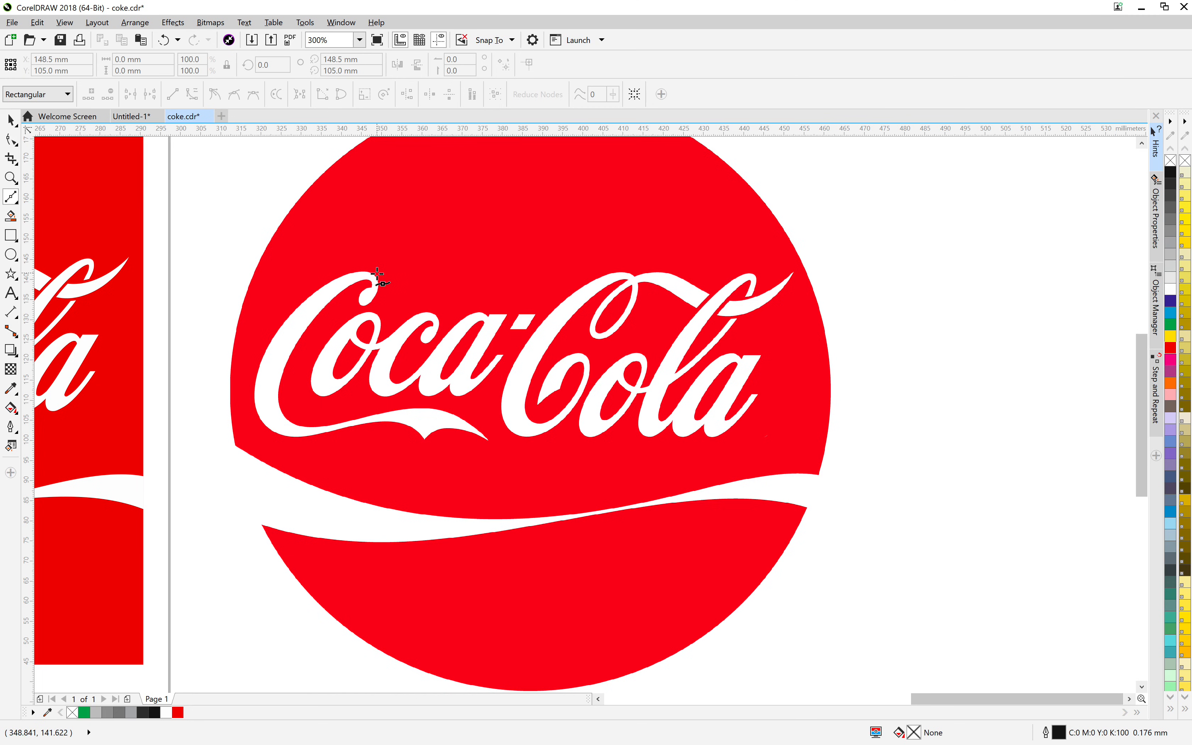
scroll(332, 281, up, 2)
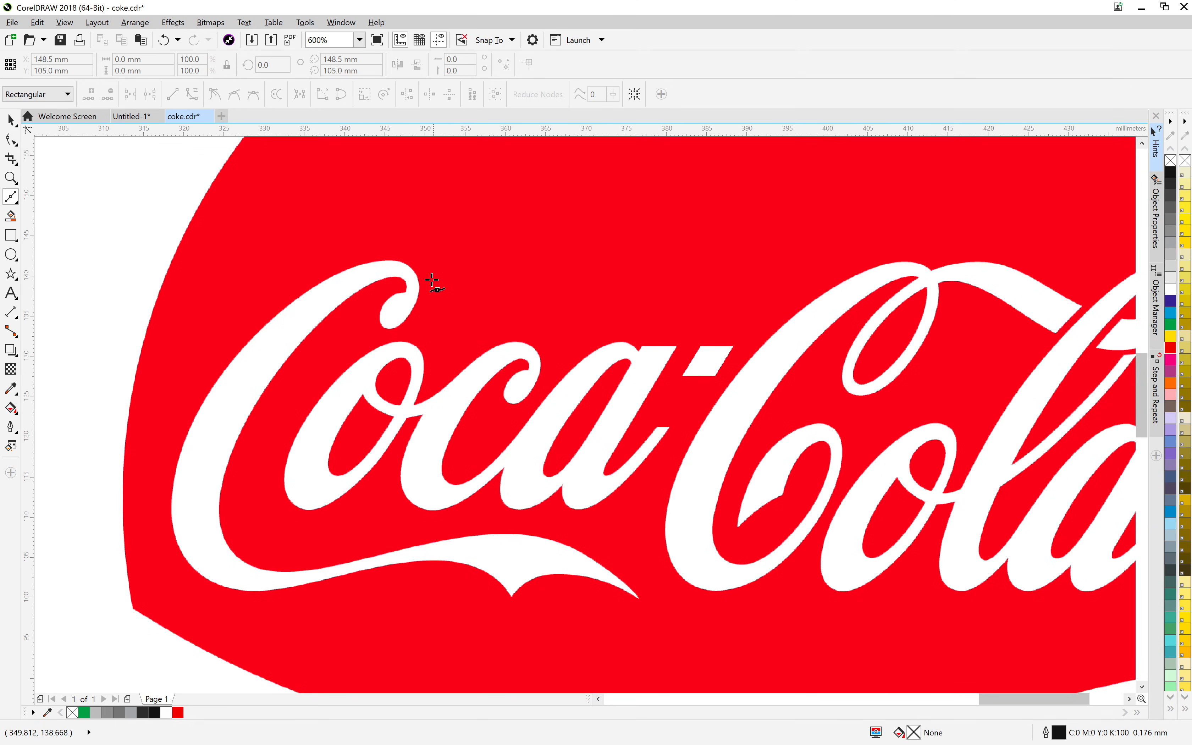
scroll(432, 282, up, 3)
scroll(417, 293, down, 3)
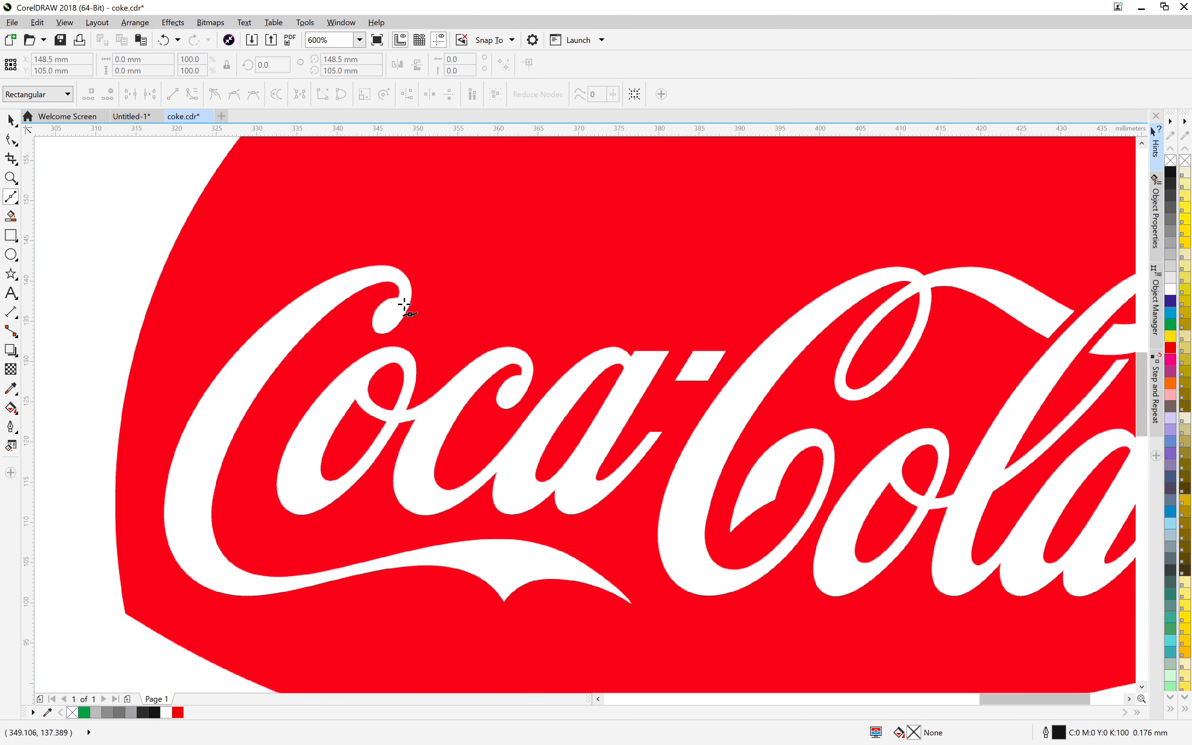
scroll(404, 305, up, 4)
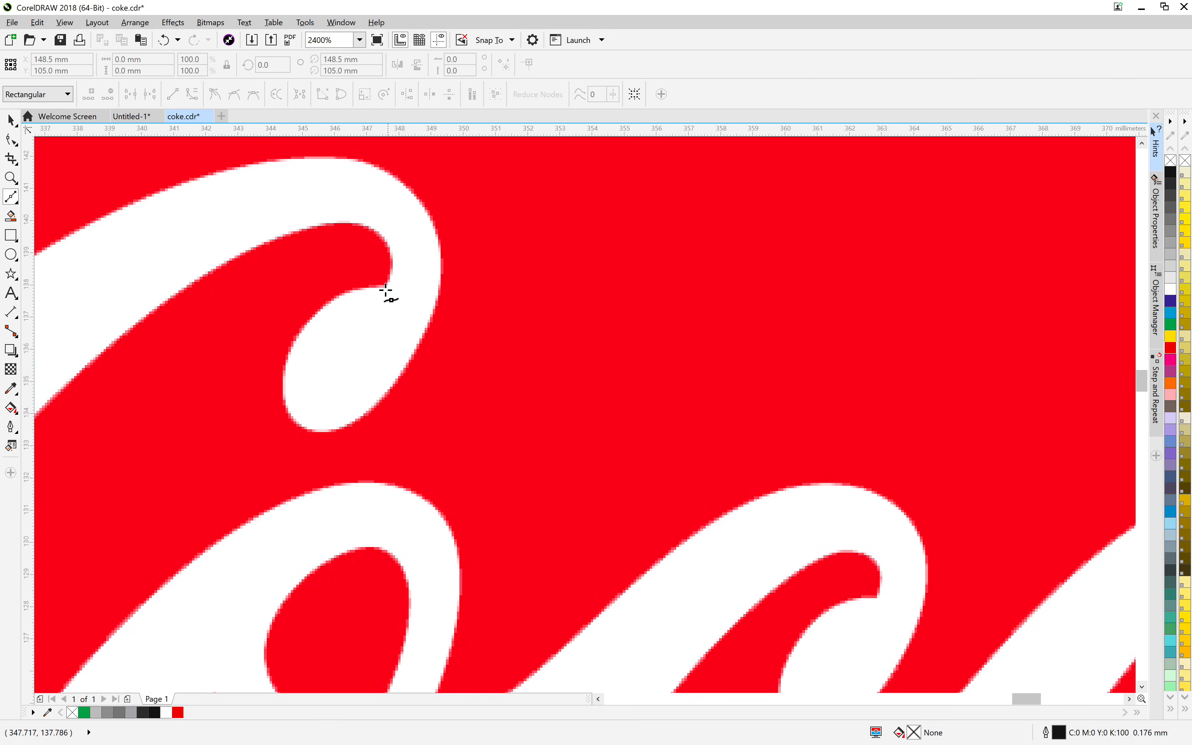
Step: Trace the first C's curl from its inner tip around to the upper outer edge with straight Bézier segments, about 4.7 × 7.5 mm
click(382, 287)
click(345, 290)
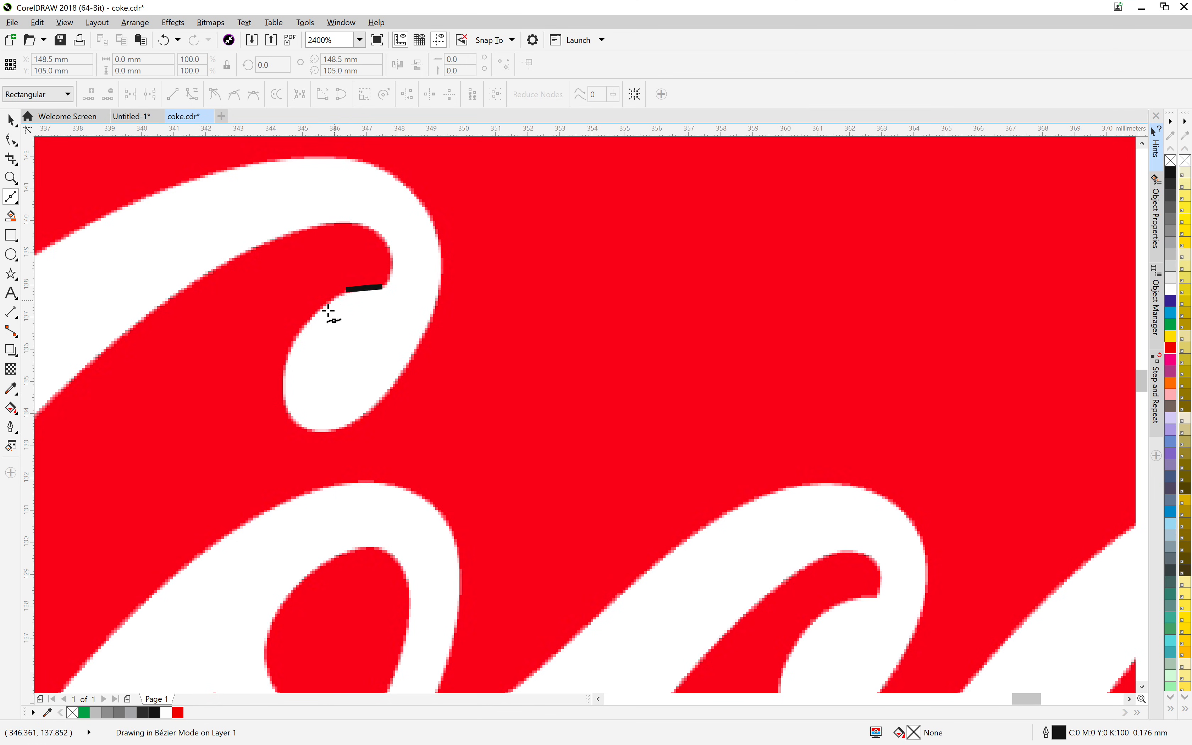
click(303, 329)
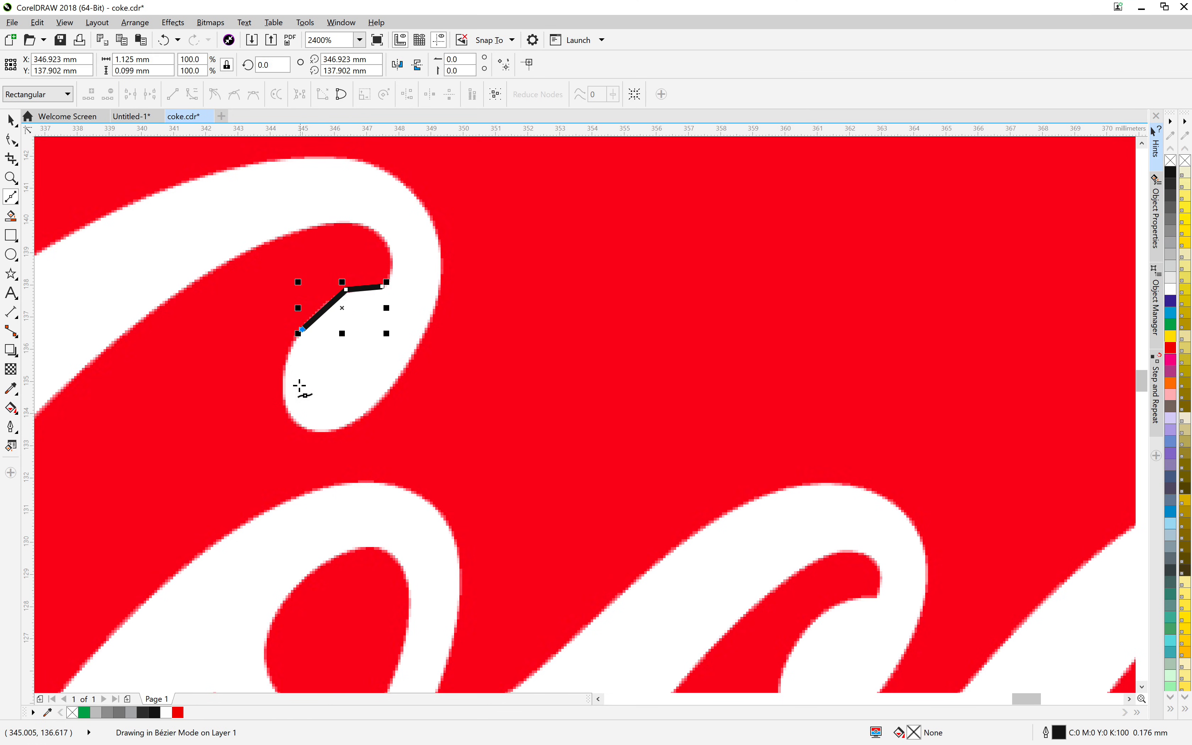
click(287, 408)
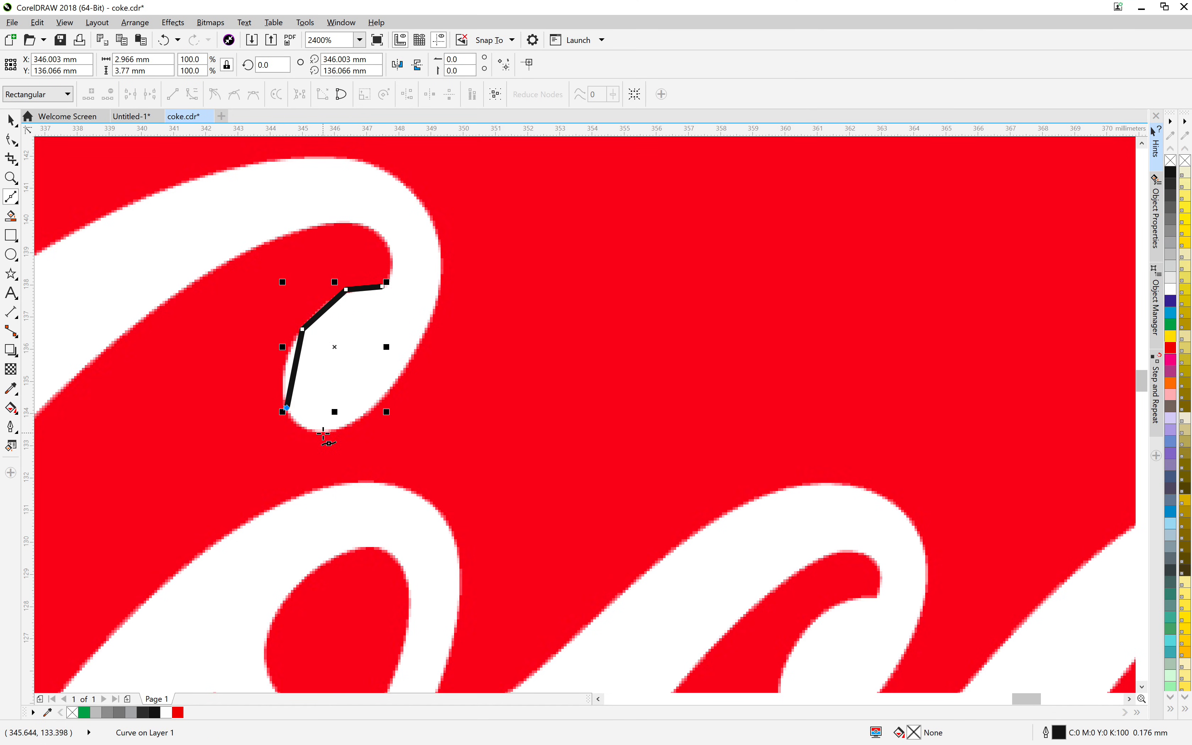
click(324, 433)
click(370, 409)
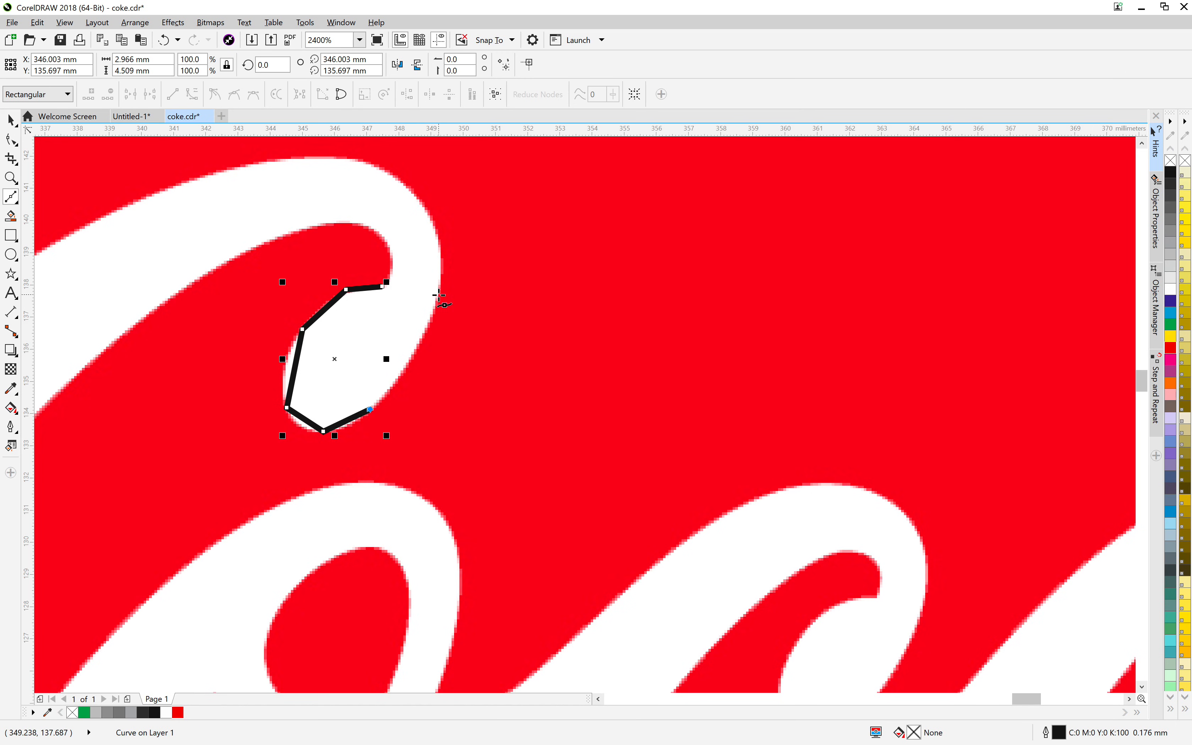
click(438, 295)
click(414, 190)
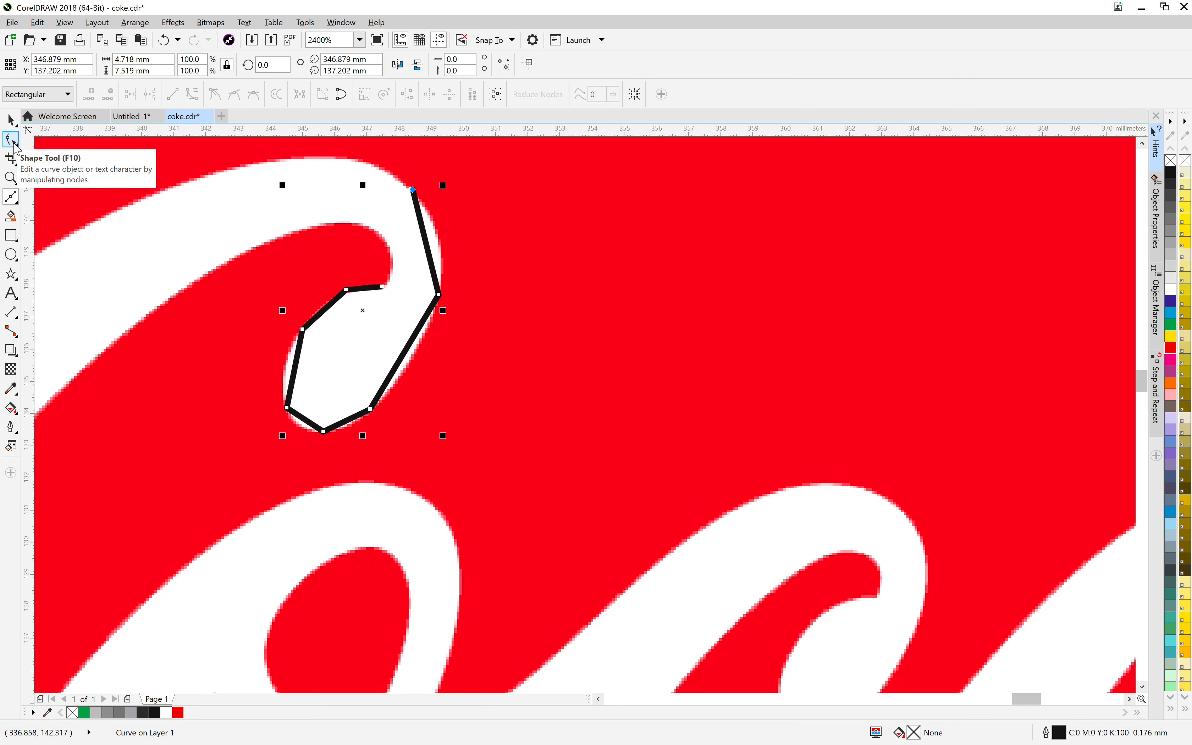
Step: Replace the corner node on the trace's left side with a segment curved along the letter's edge, and delete the whole trace
click(14, 141)
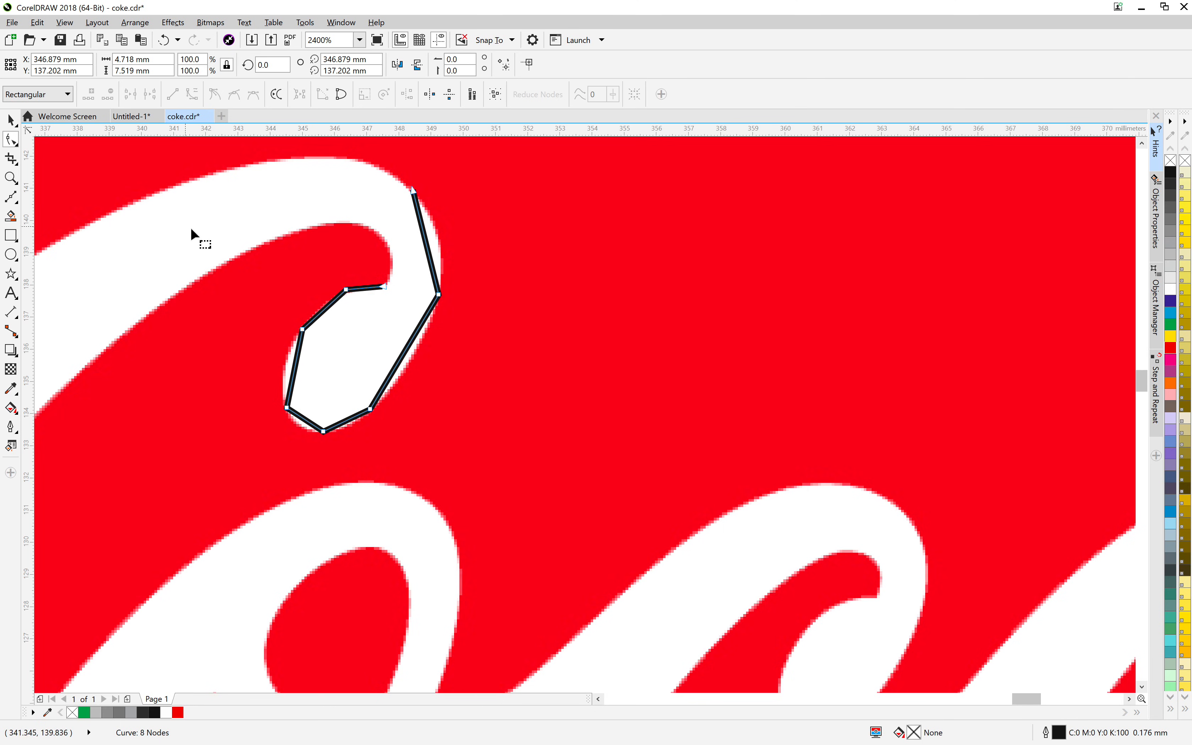
click(303, 329)
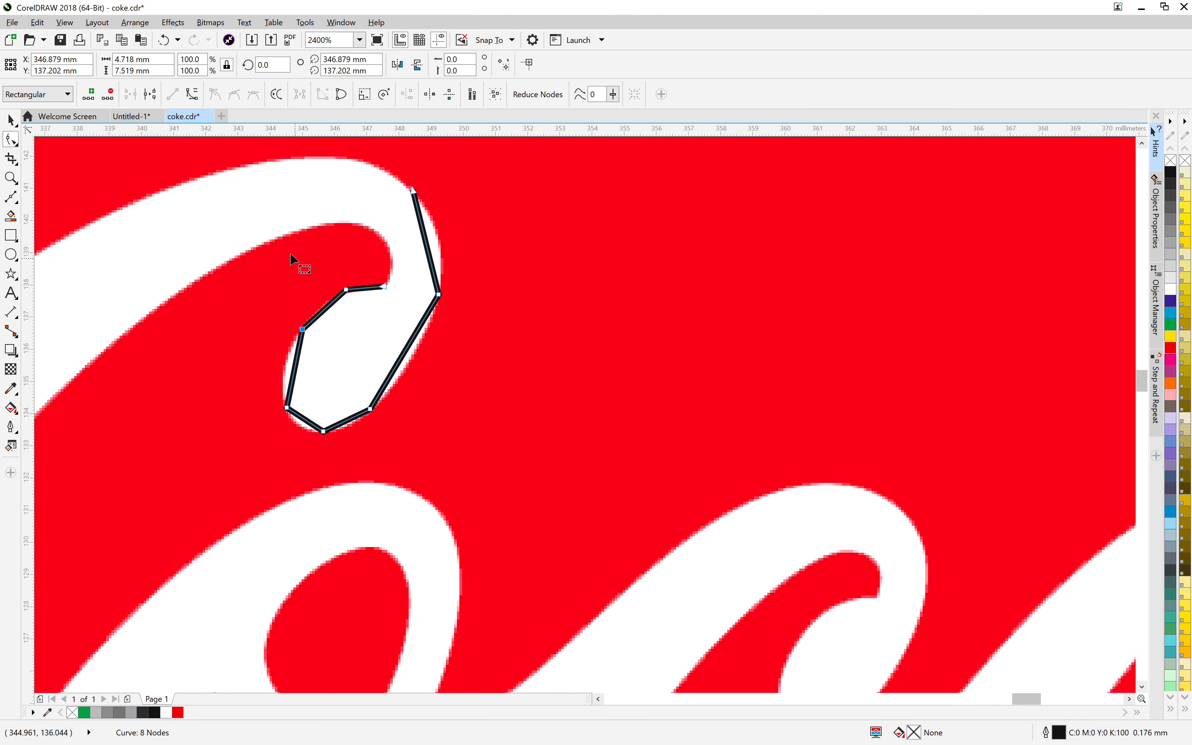
click(192, 95)
click(307, 344)
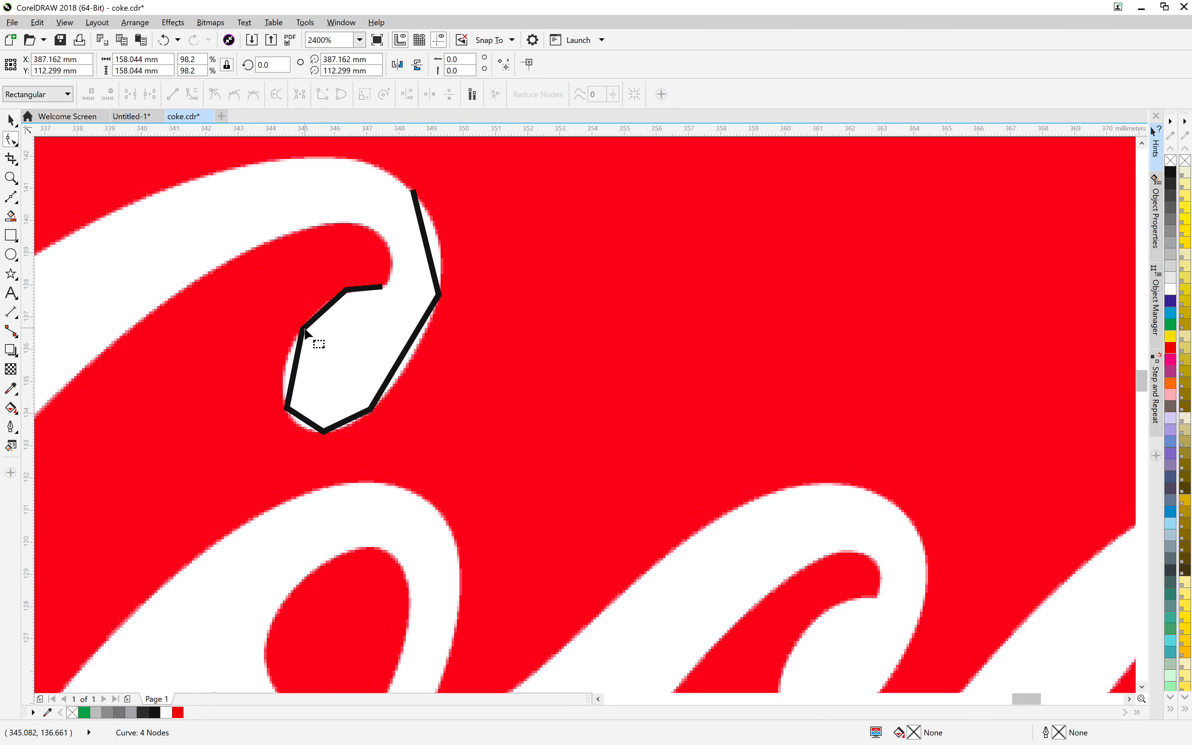
click(304, 332)
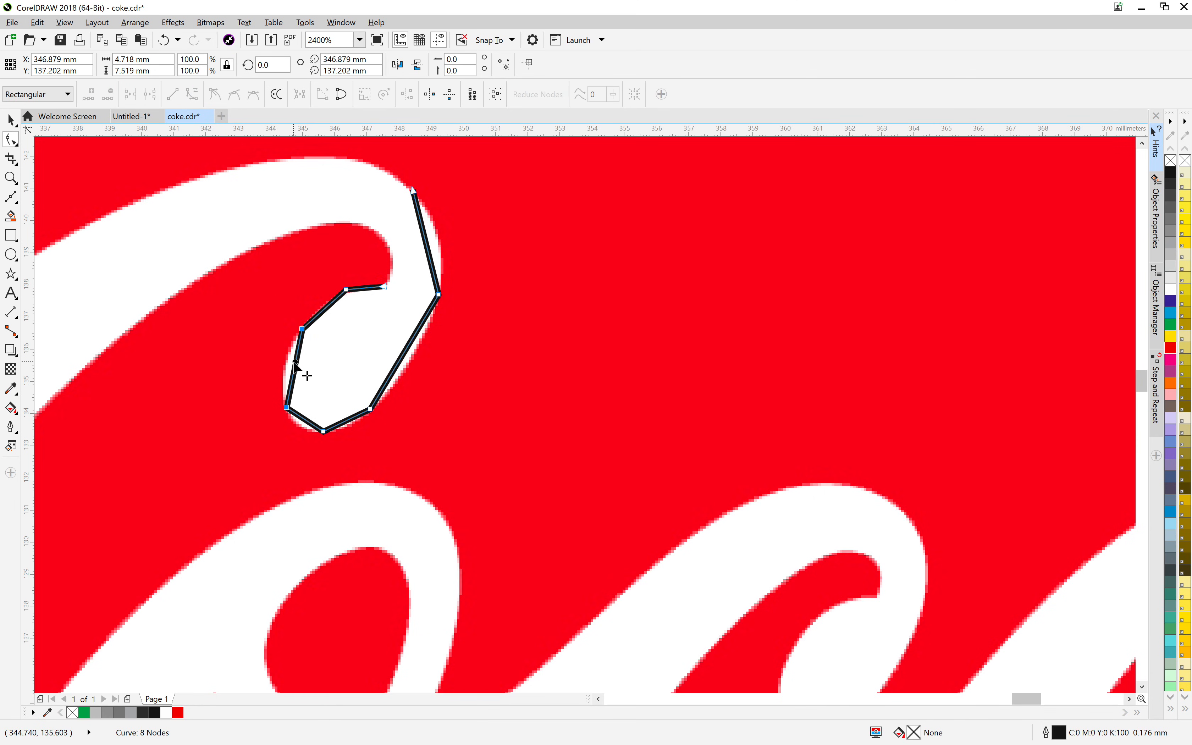
drag(302, 328, 301, 331)
click(298, 340)
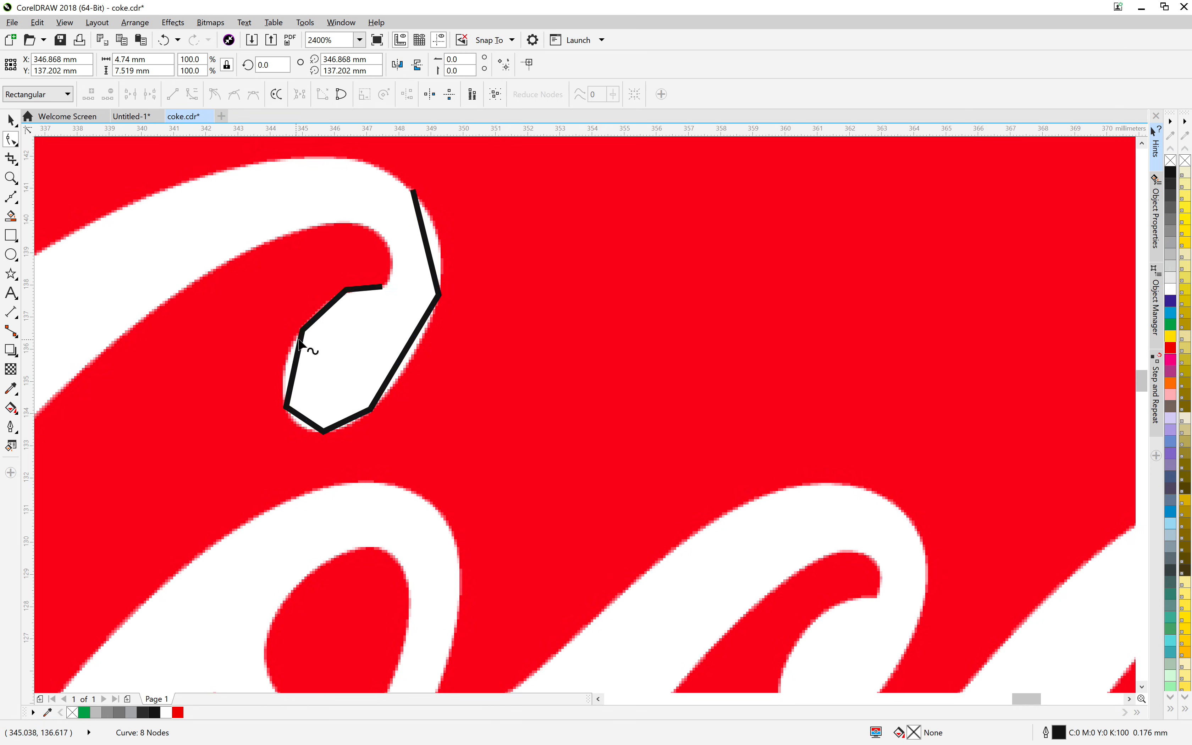
key(Delete)
drag(301, 340, 296, 336)
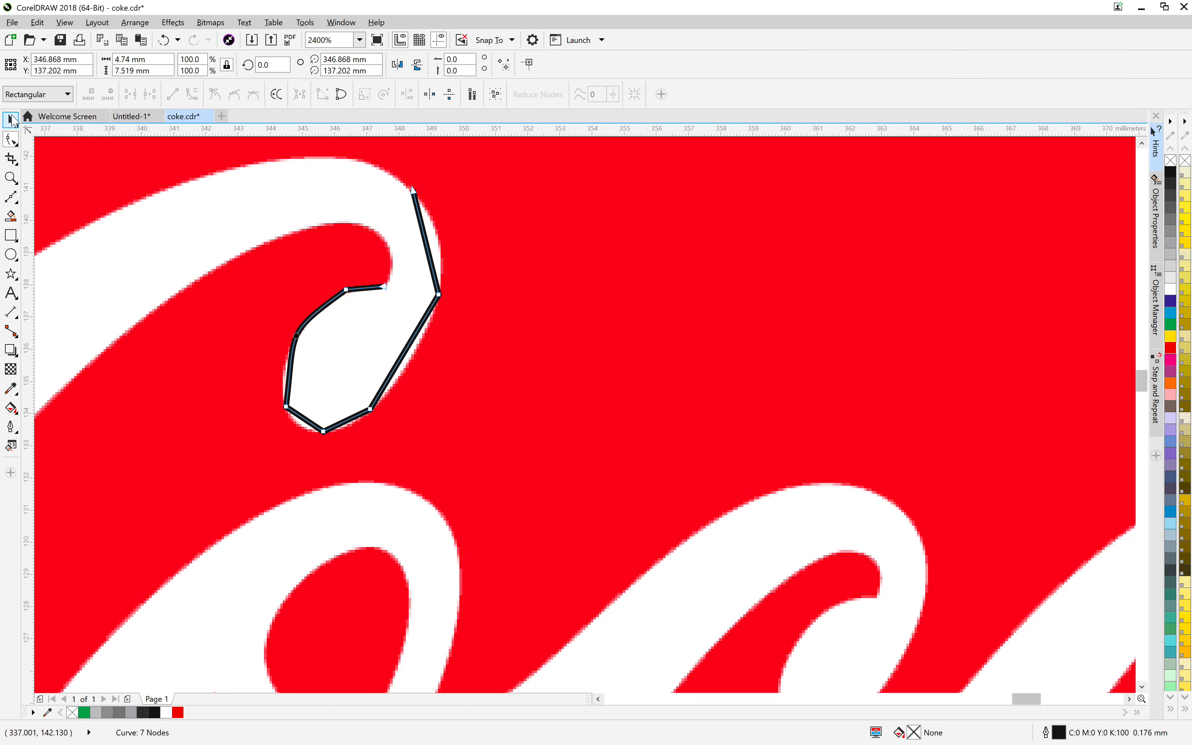
click(11, 120)
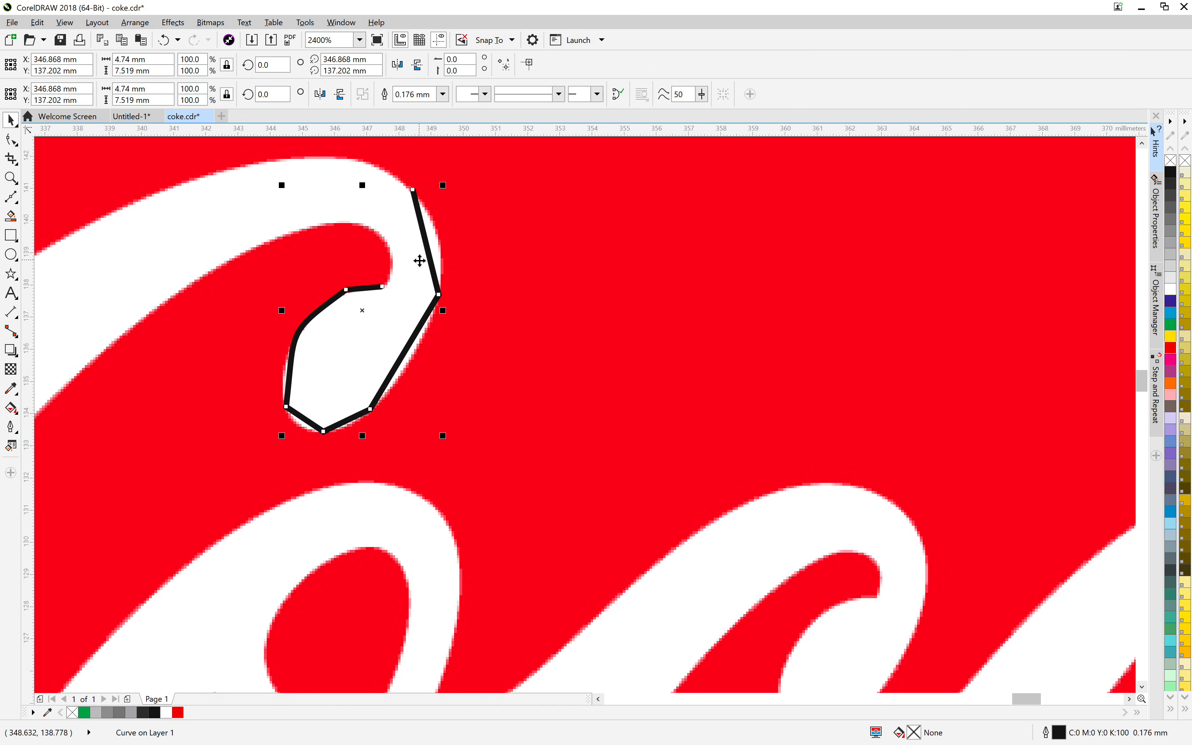
key(Delete)
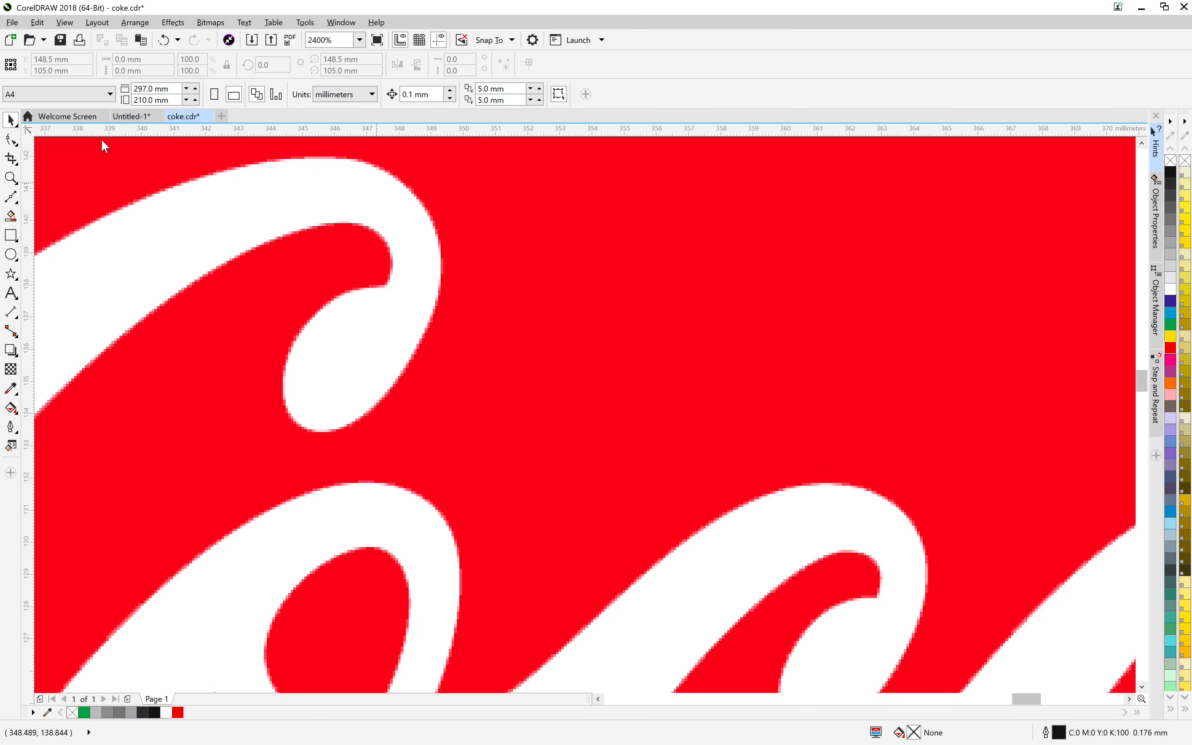
Step: Trace the first C's curl from its inner tip down its left side to the underside with curved Bézier segments, about 3.2 × 4.4 mm
click(11, 196)
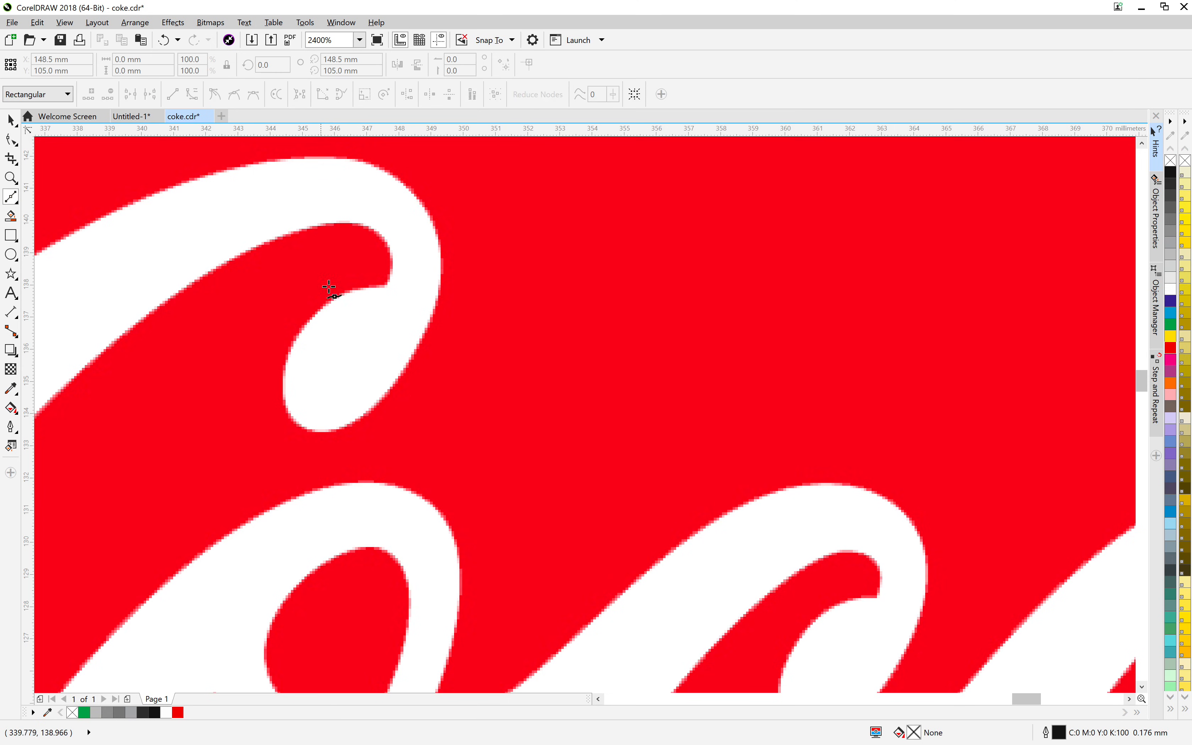
click(386, 286)
click(314, 317)
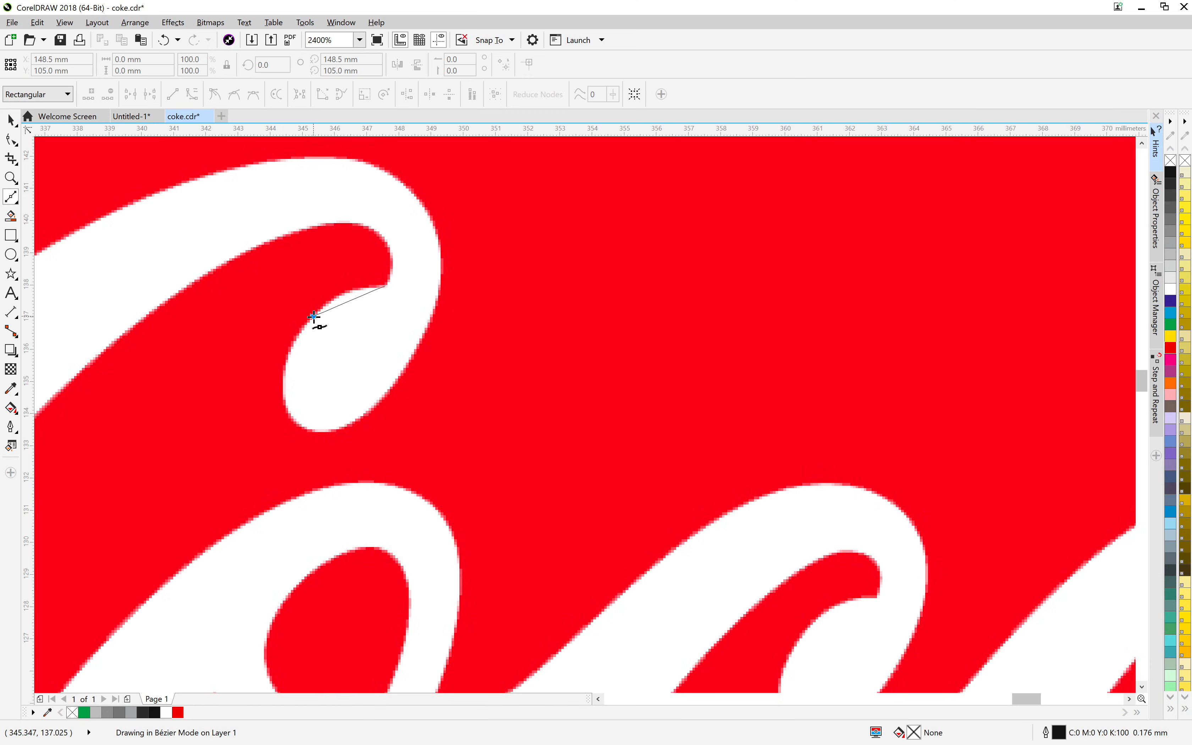
drag(314, 317, 280, 353)
drag(278, 353, 279, 354)
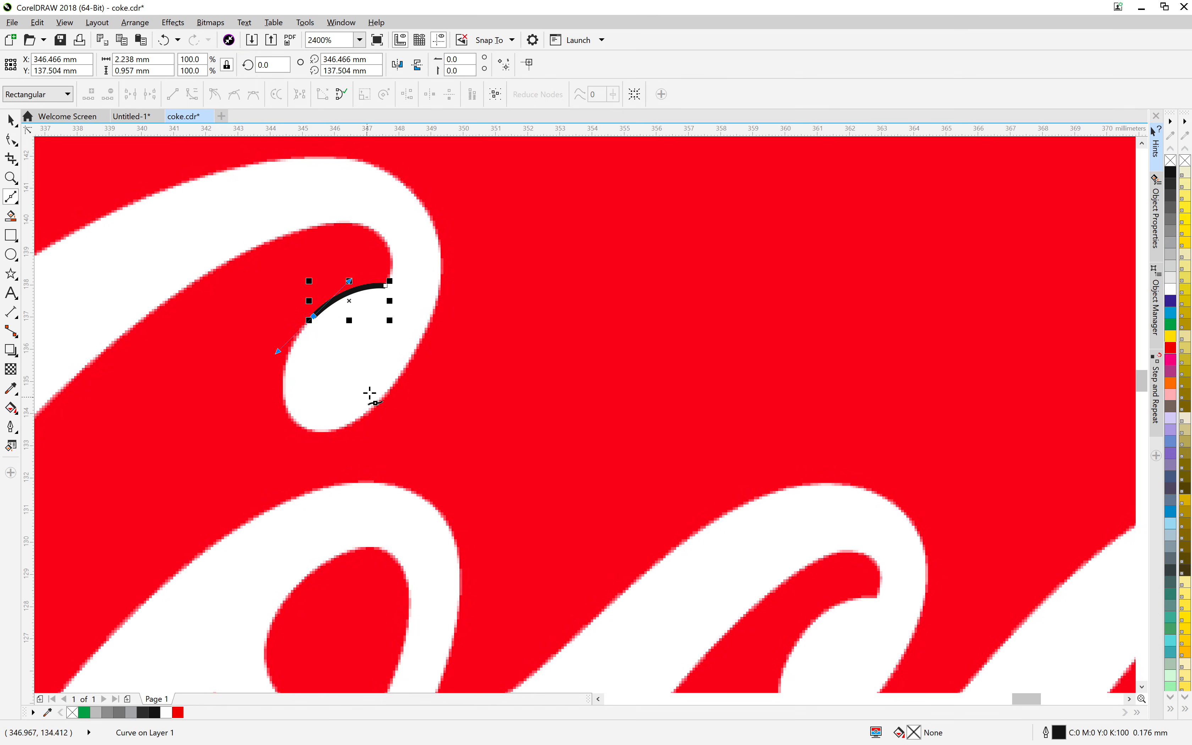
click(300, 428)
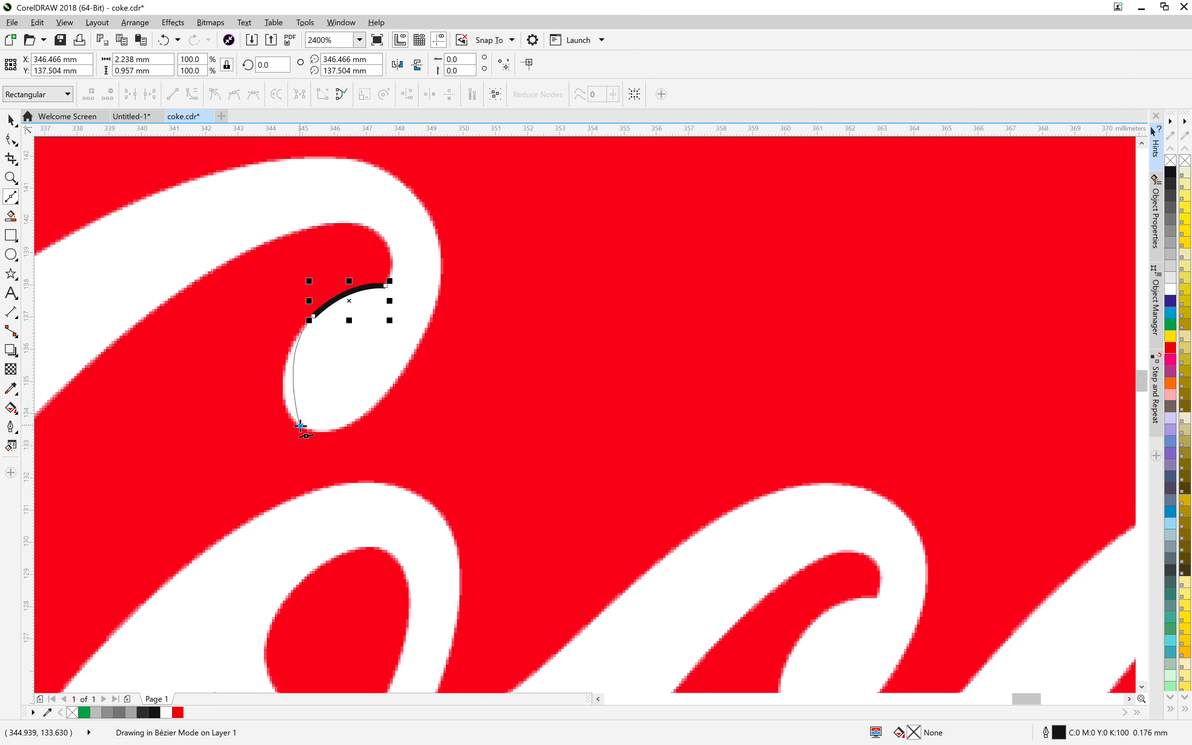
drag(301, 427, 327, 442)
drag(327, 442, 327, 442)
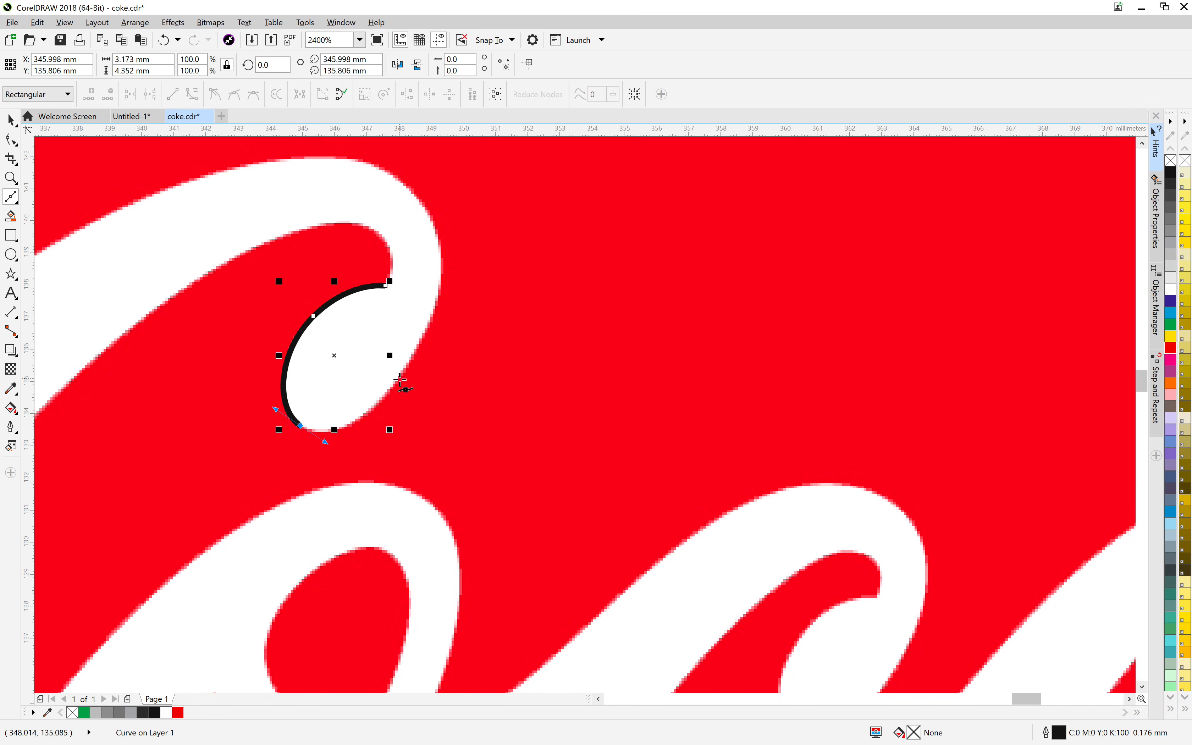
Step: Extend the first C's trace with curved Bézier segments up the curl's outer right side to its top, reaching about 4.9 × 7.5 mm
drag(398, 380, 445, 318)
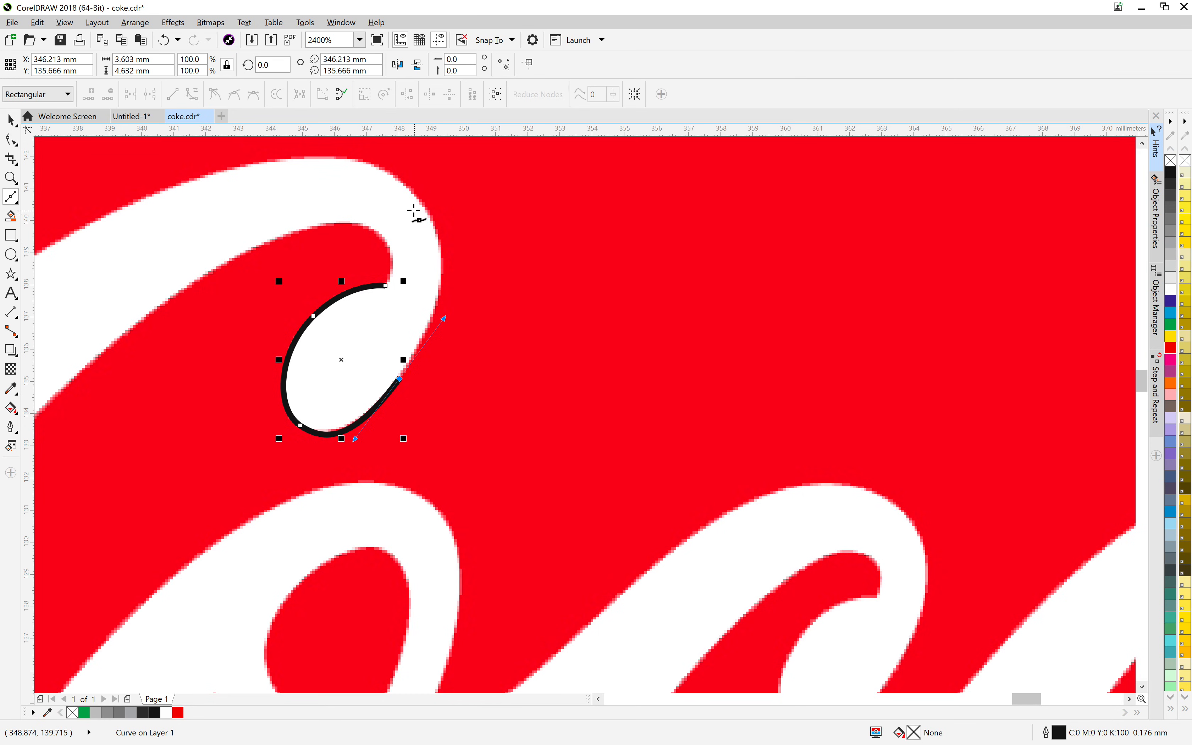
click(412, 198)
drag(407, 189, 366, 149)
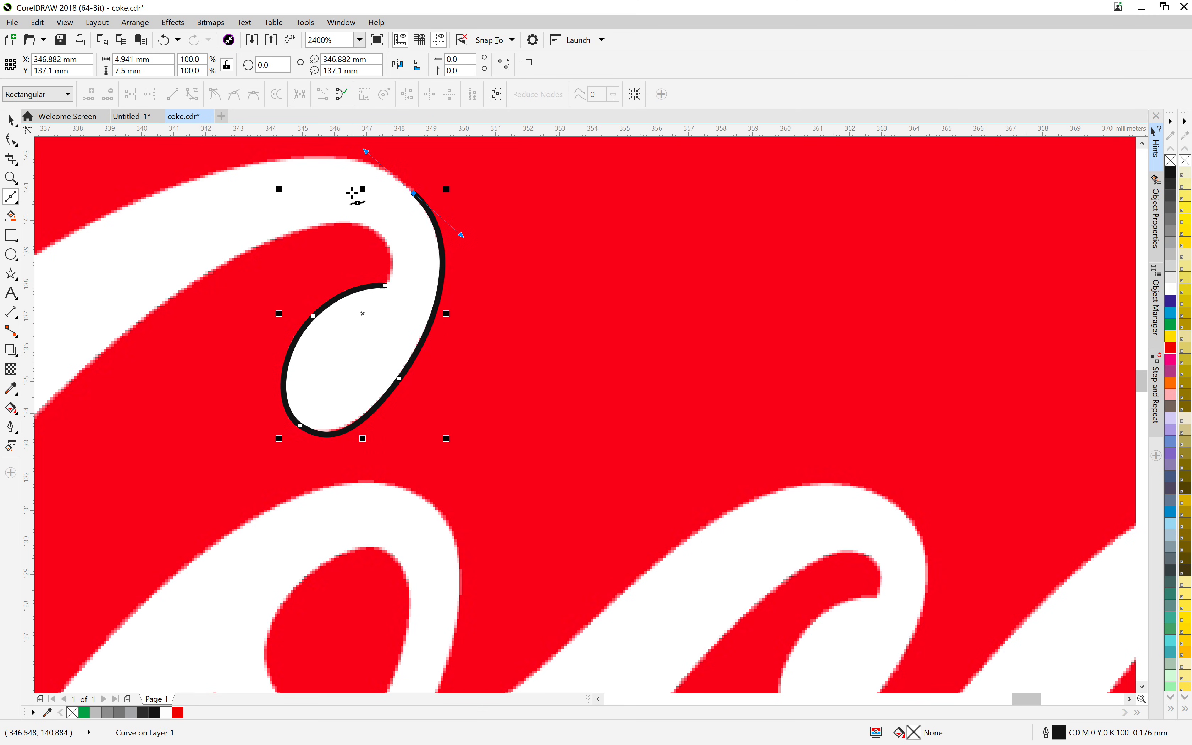
Step: Continue the trace over the first C's top and along its upper outer edge with curved segments, reaching about 23.1 × 11.9 mm
scroll(352, 192, down, 1)
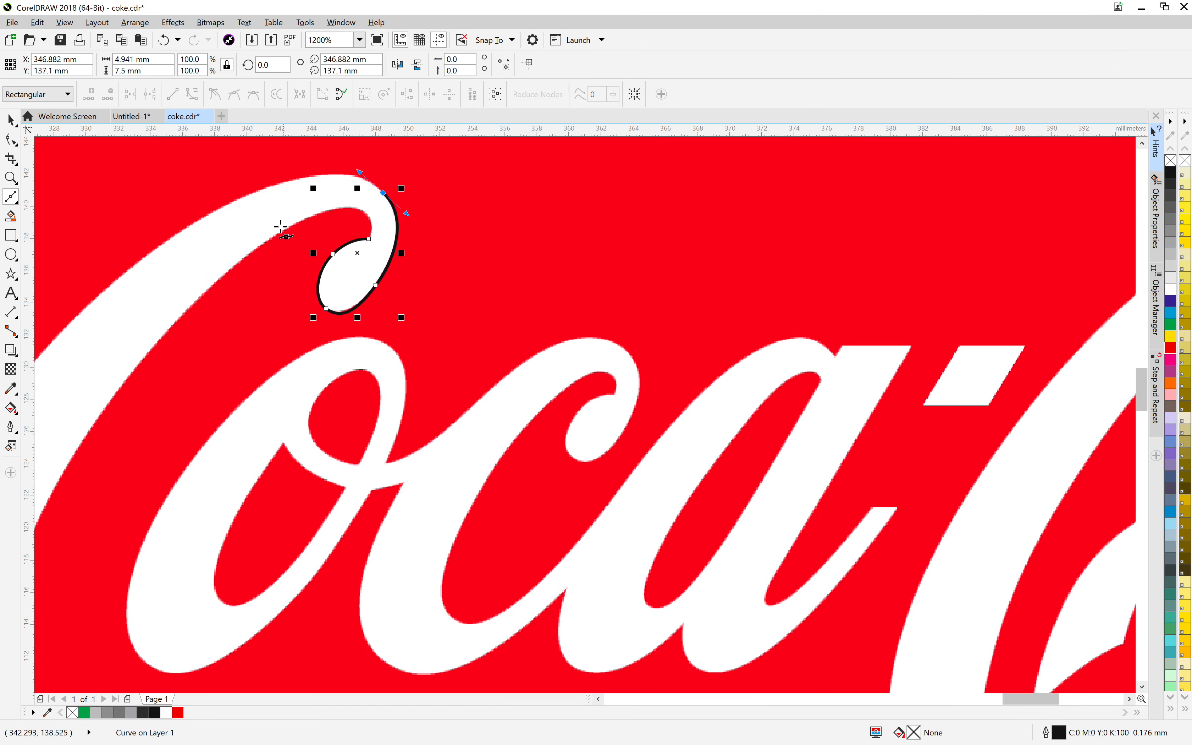
drag(282, 224, 477, 261)
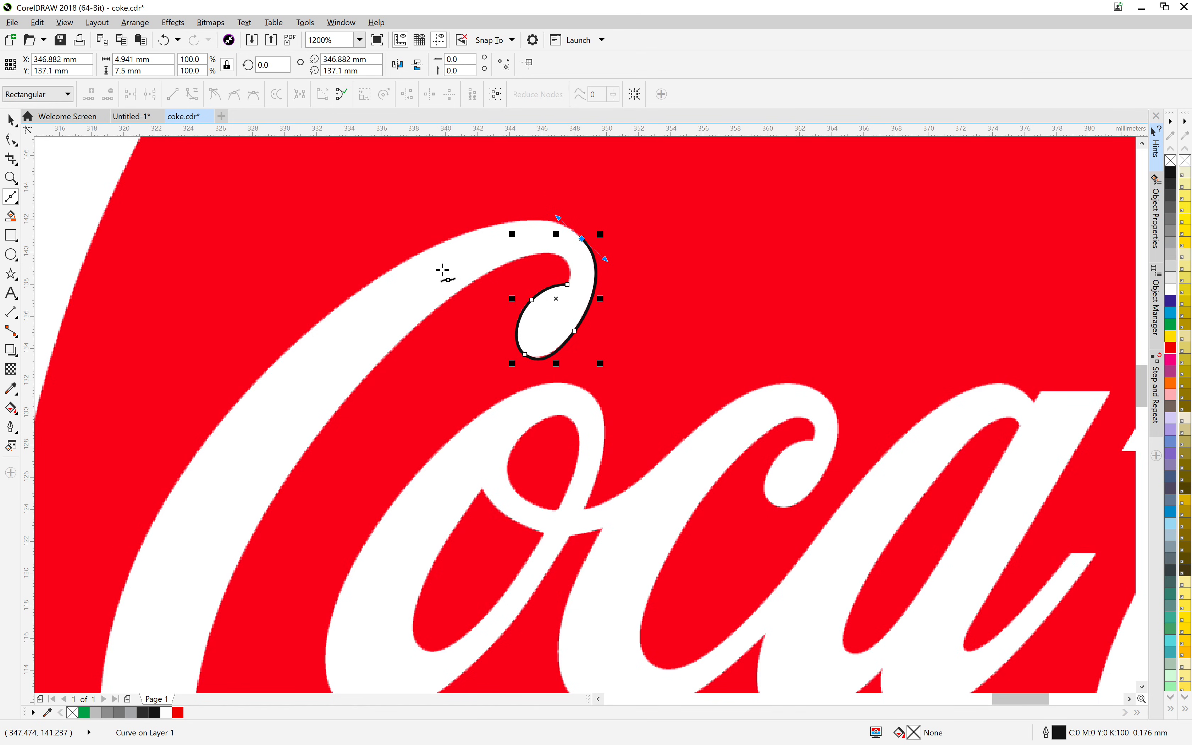
drag(427, 245, 345, 284)
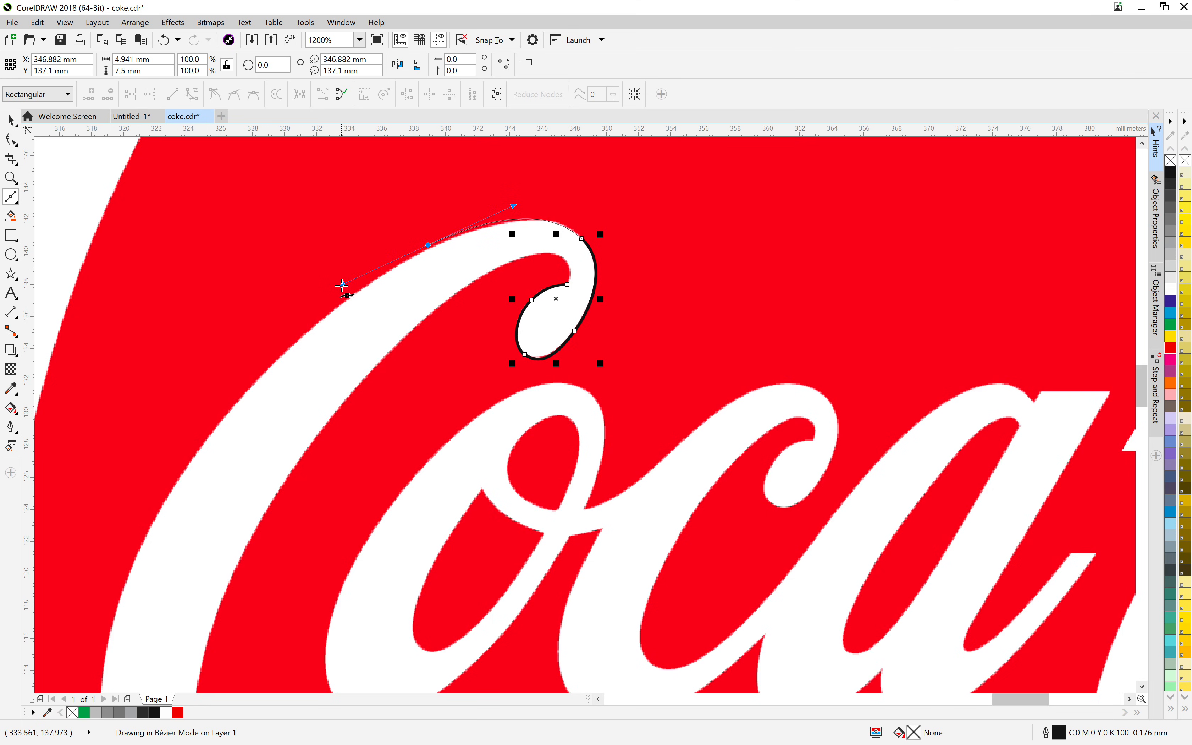
drag(340, 285, 340, 283)
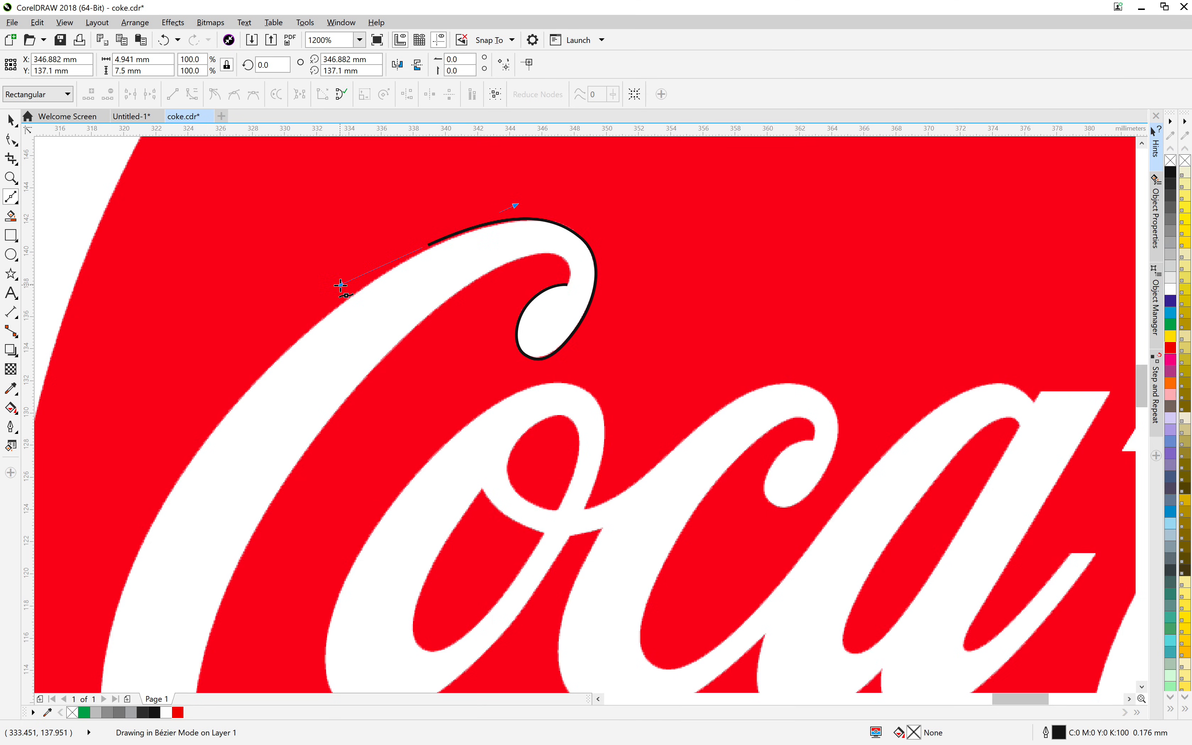
drag(346, 407, 515, 304)
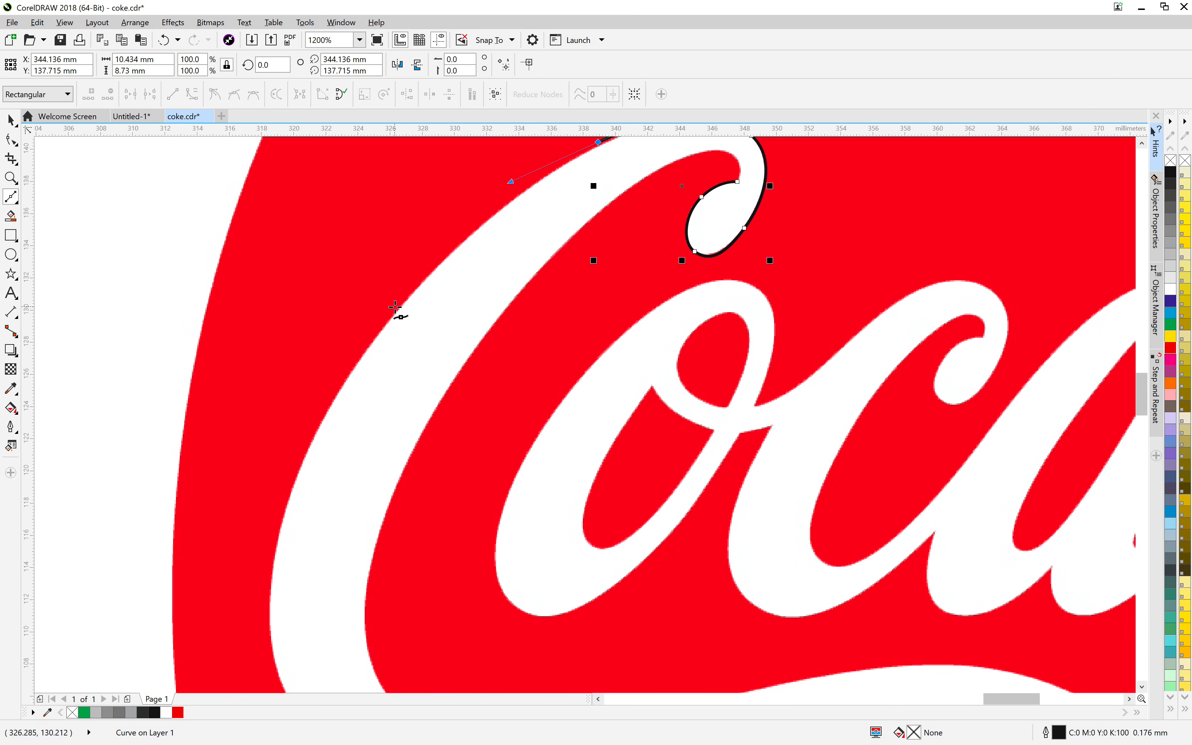
drag(395, 307, 367, 341)
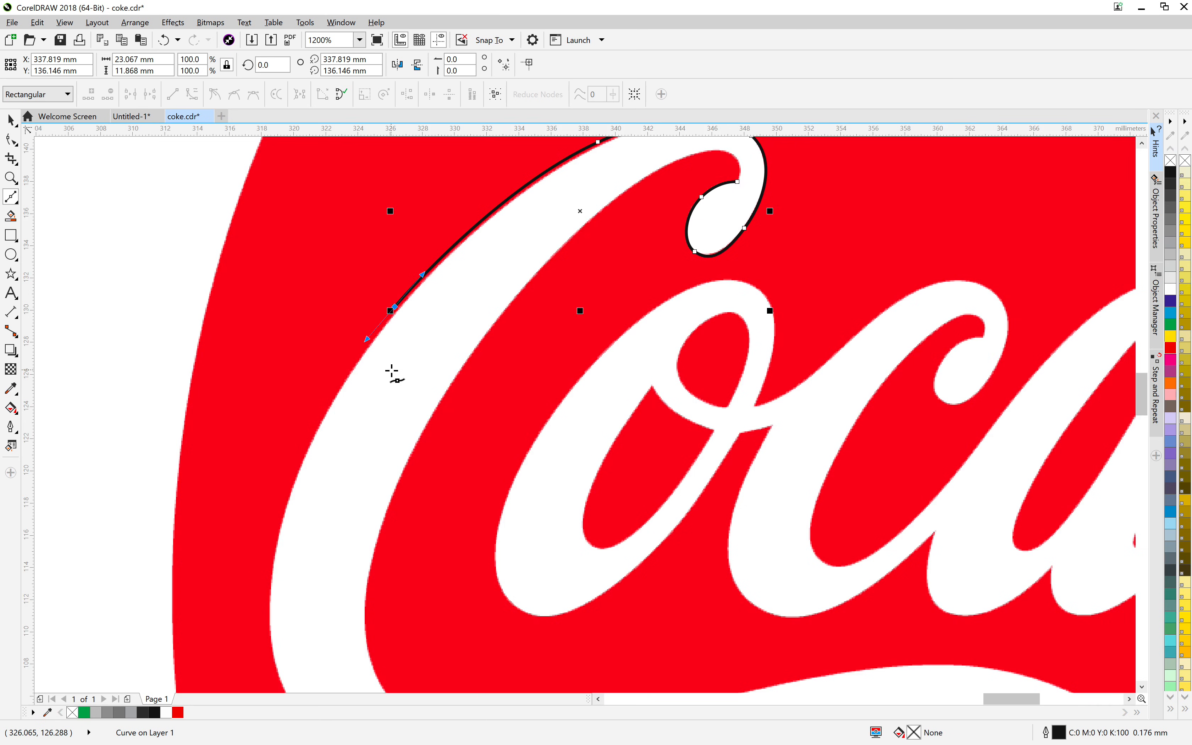
Step: Continue the trace down the first C's outer left side and around its base with curved segments, reaching about 31.2 × 41.5 mm
scroll(394, 375, down, 1)
drag(411, 398, 399, 345)
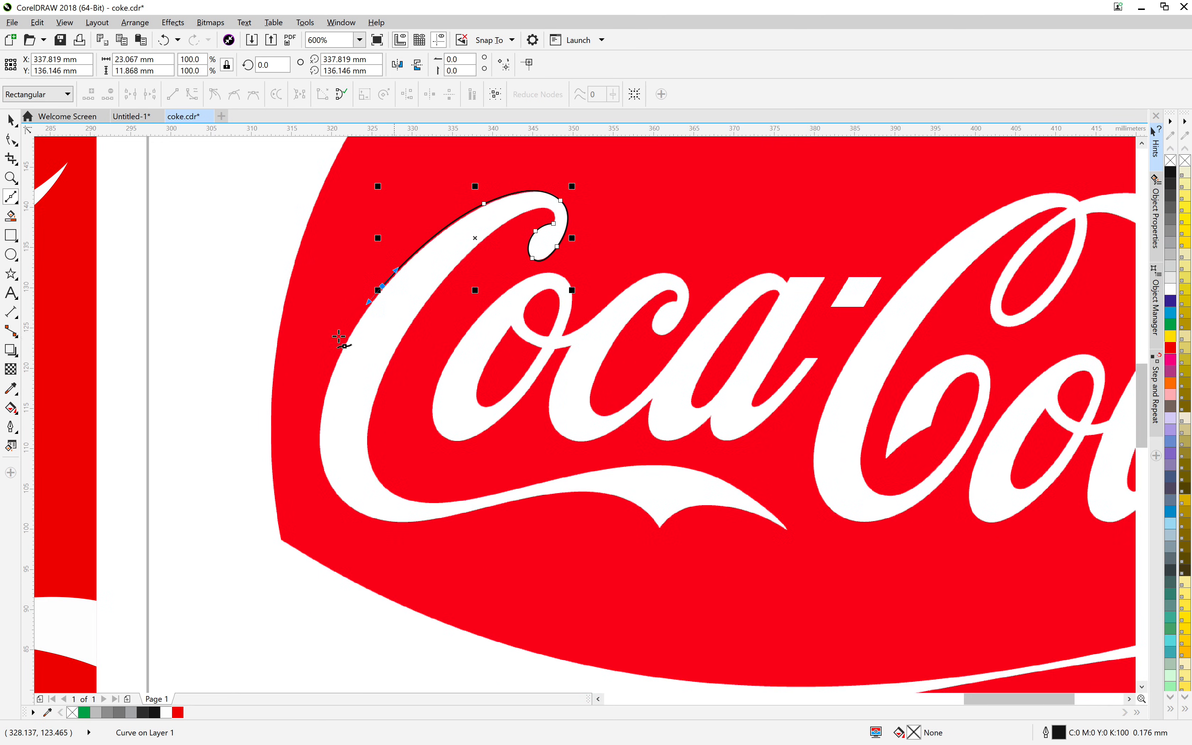
scroll(397, 294, up, 1)
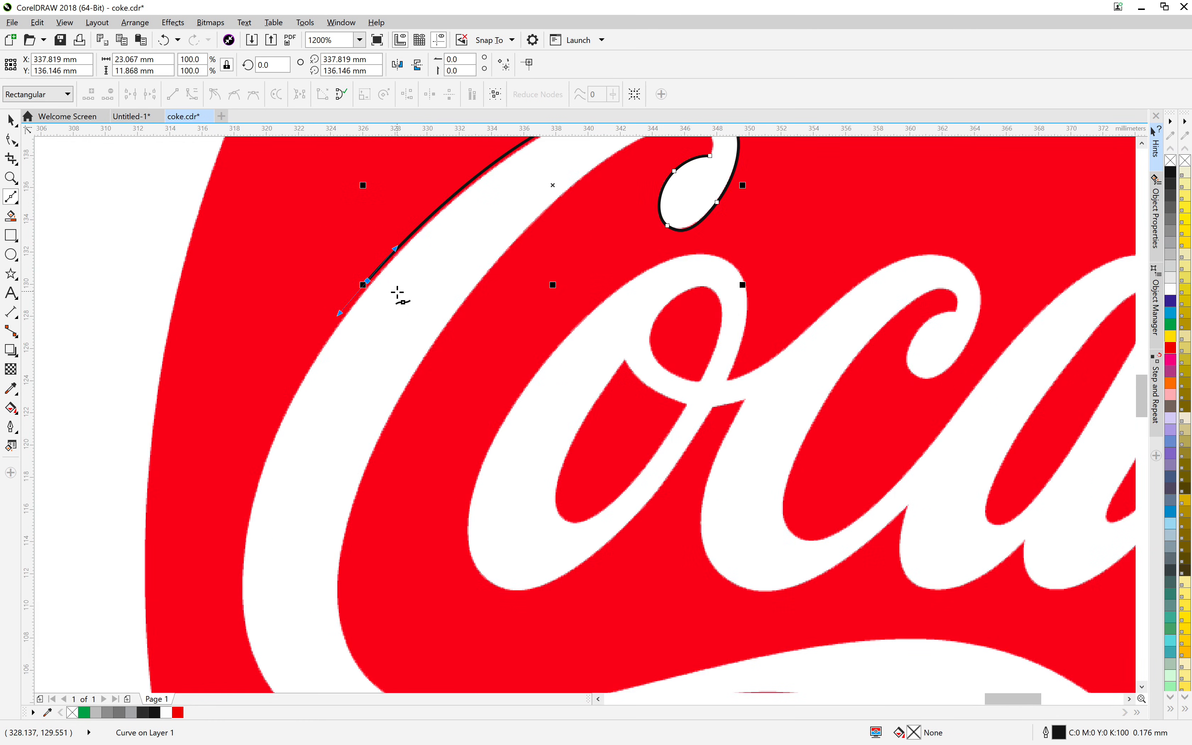
drag(308, 506, 317, 418)
drag(251, 520, 295, 633)
drag(321, 679, 289, 635)
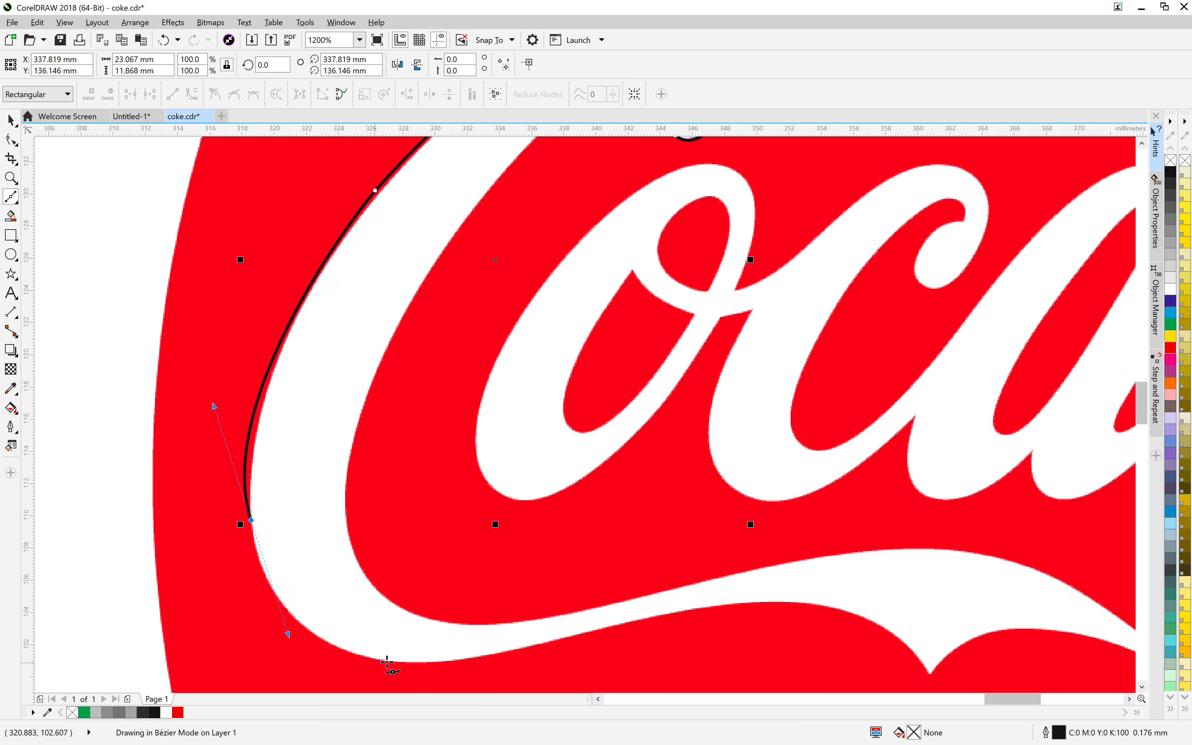
drag(460, 660, 536, 632)
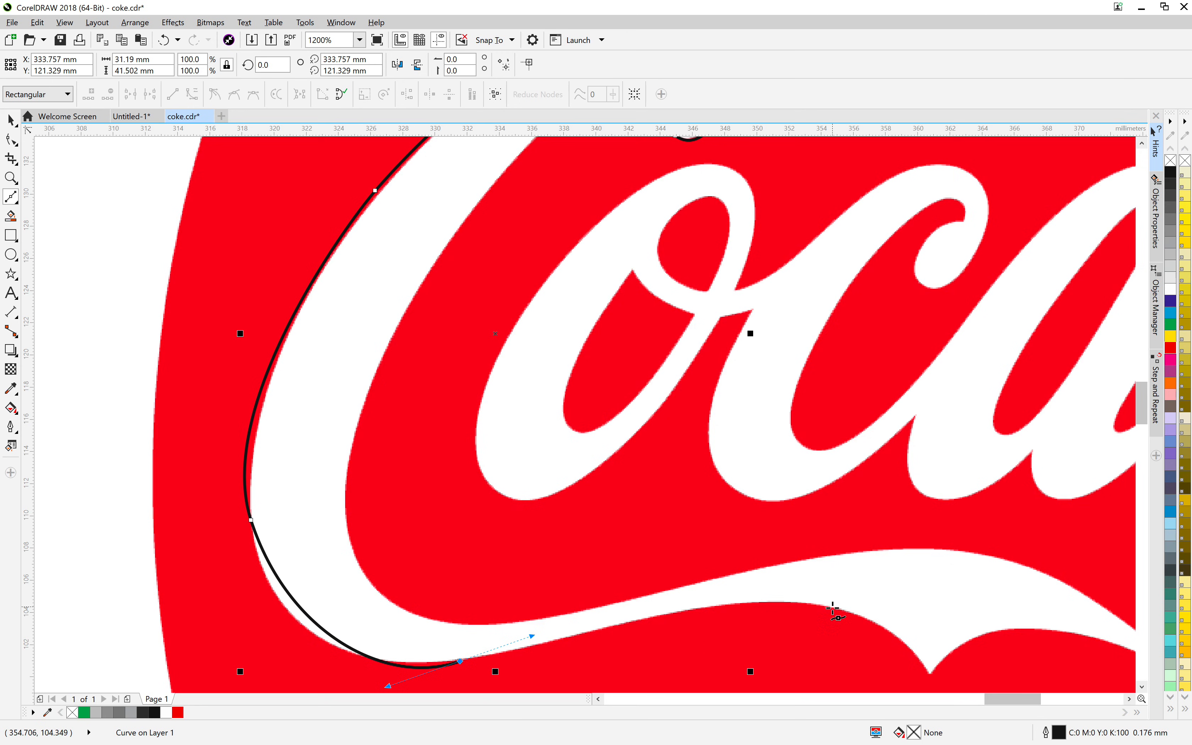
Step: Trace the underside of the C's swash through its downward point to the pointed tail end, reaching about 58.3 × 42.2 mm
drag(832, 607, 899, 639)
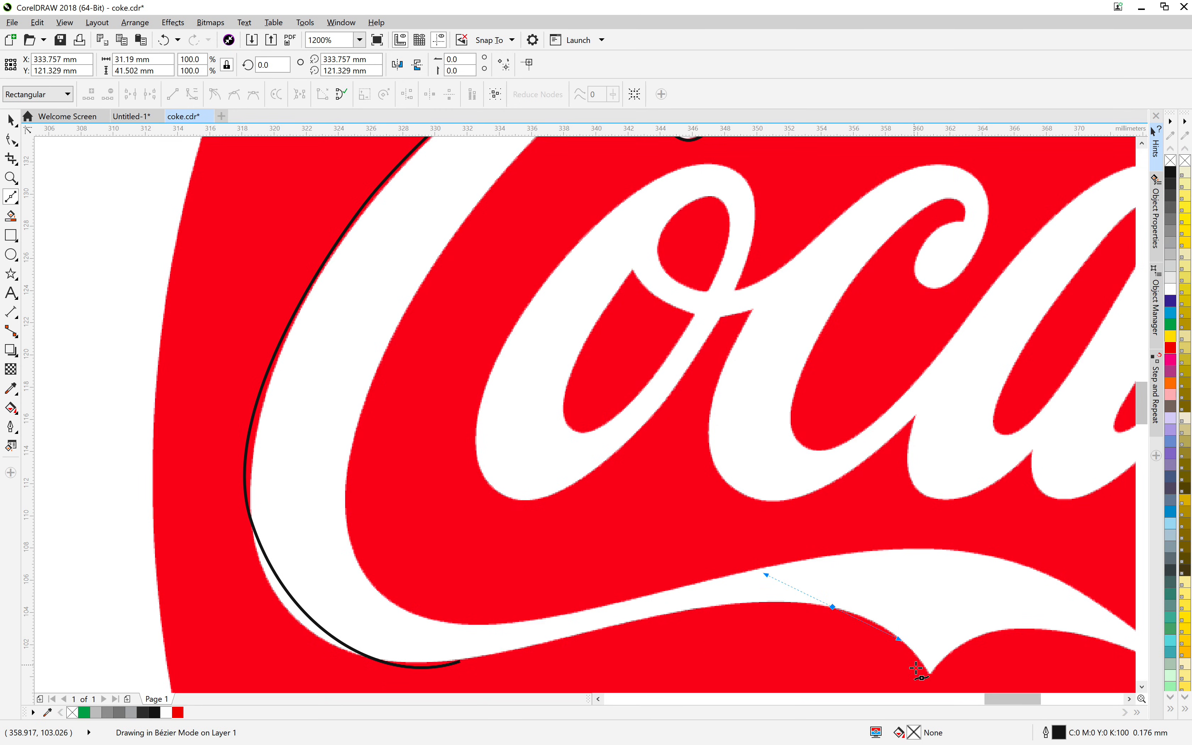
click(930, 674)
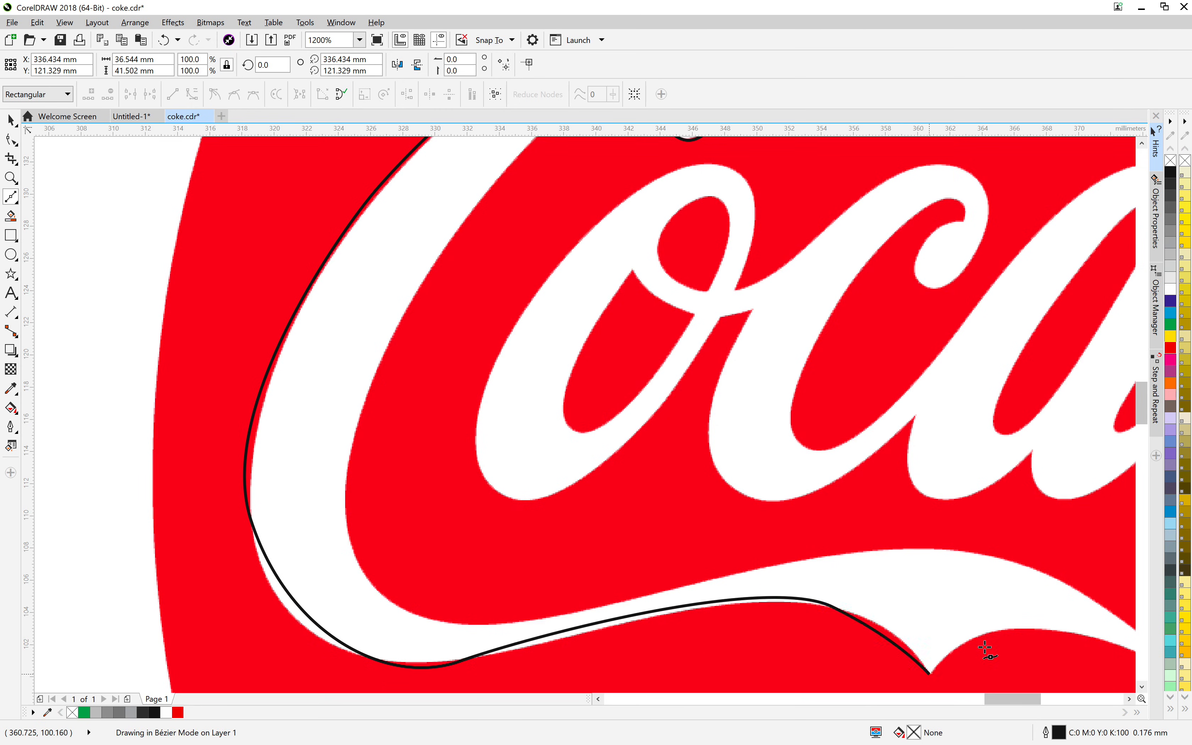
drag(1023, 629, 1071, 634)
drag(1007, 597, 811, 482)
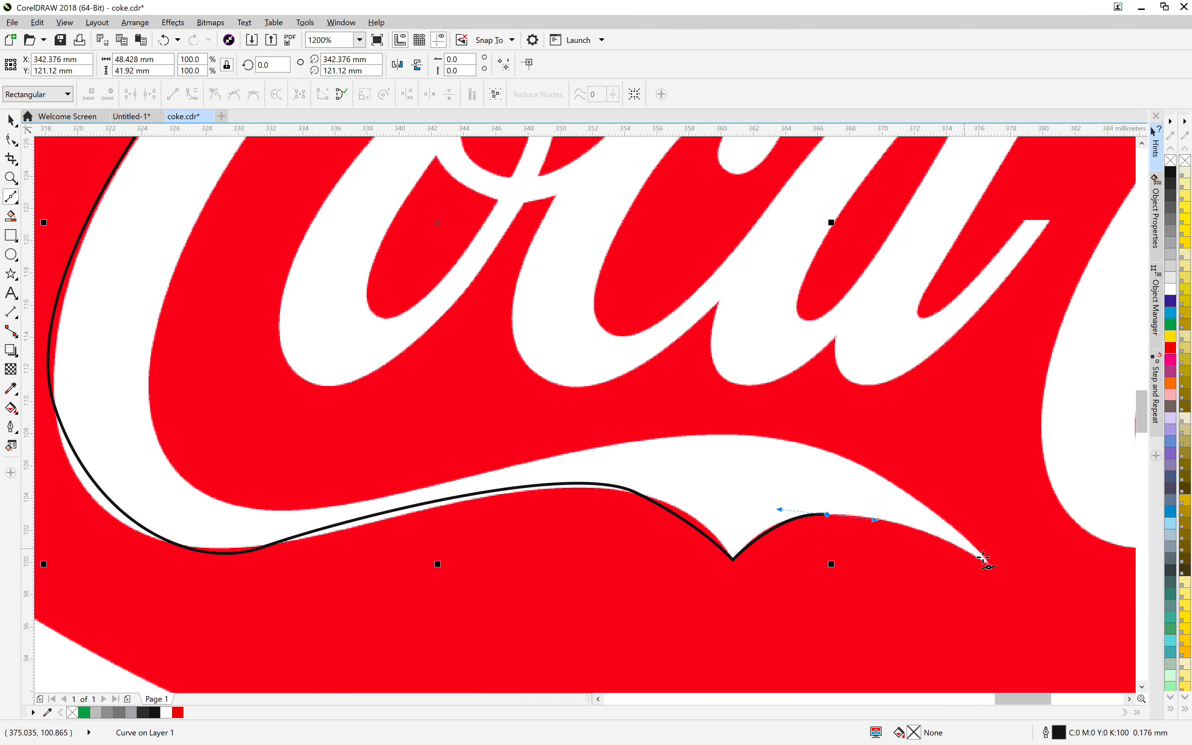
drag(985, 564, 1005, 587)
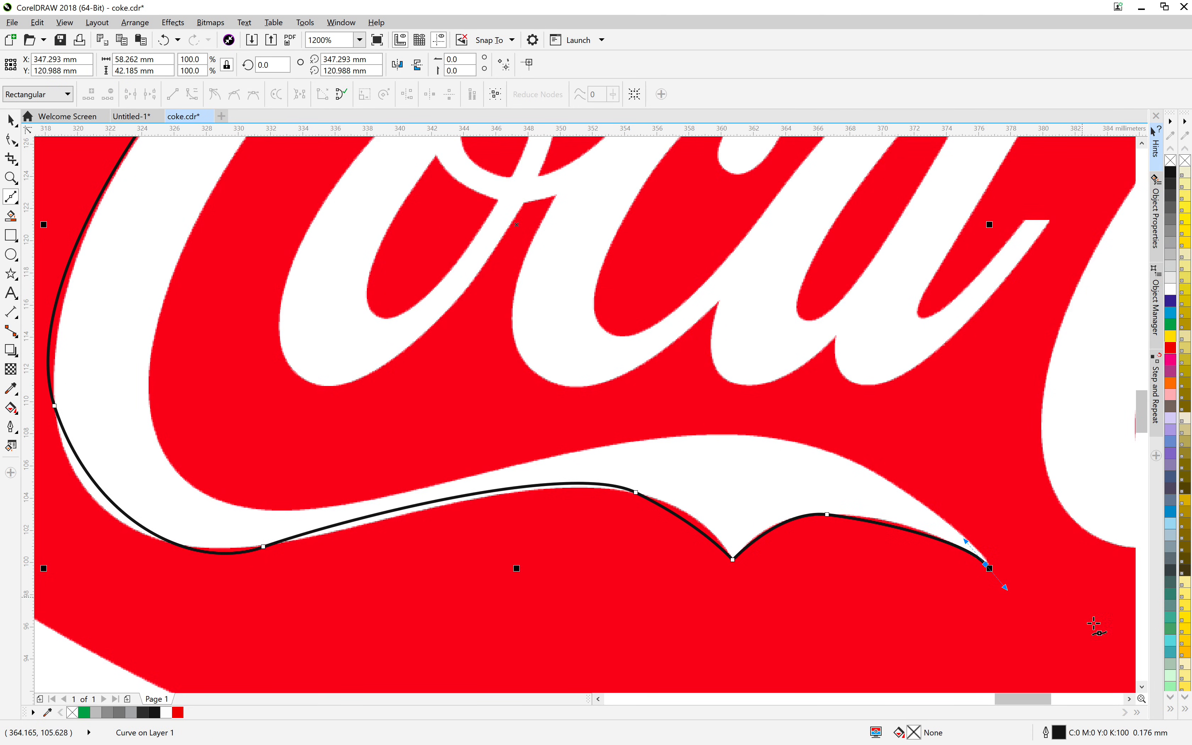
Step: Trace back along the swash's top edge and the C's inner edge, closing the curve at the curl's inner tip, about 58.4 × 42.3 mm overall
drag(727, 435, 545, 442)
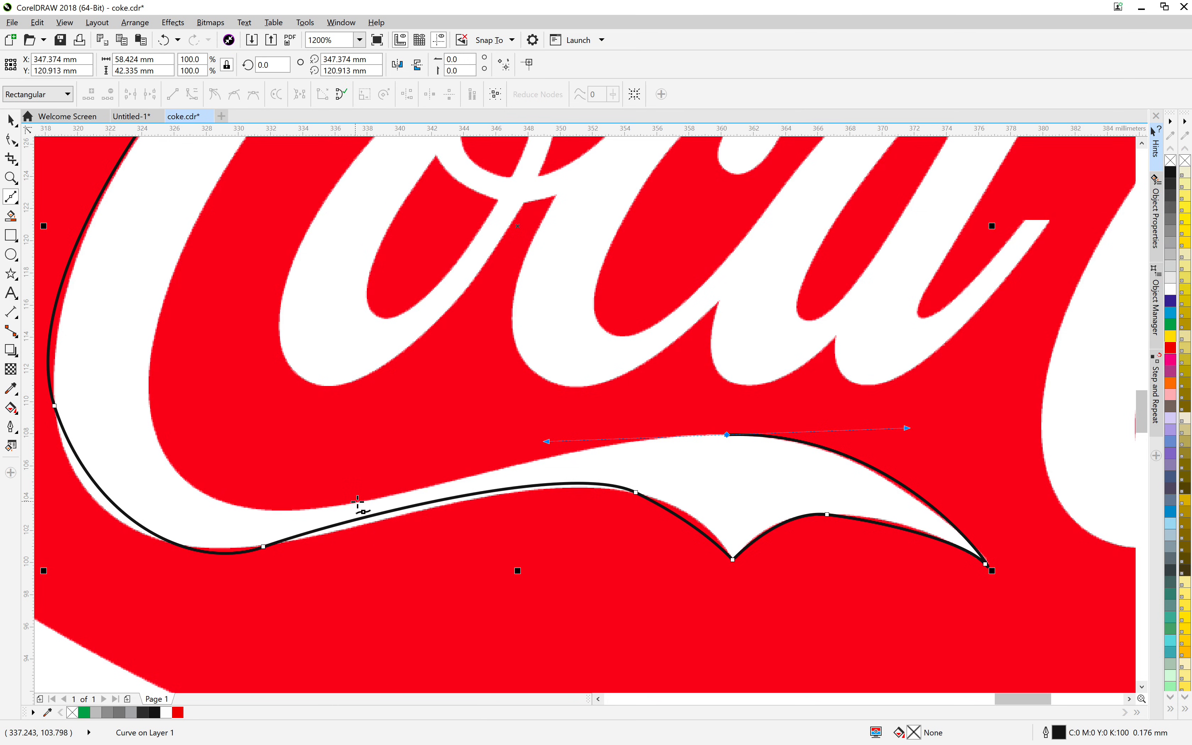
drag(357, 502, 319, 509)
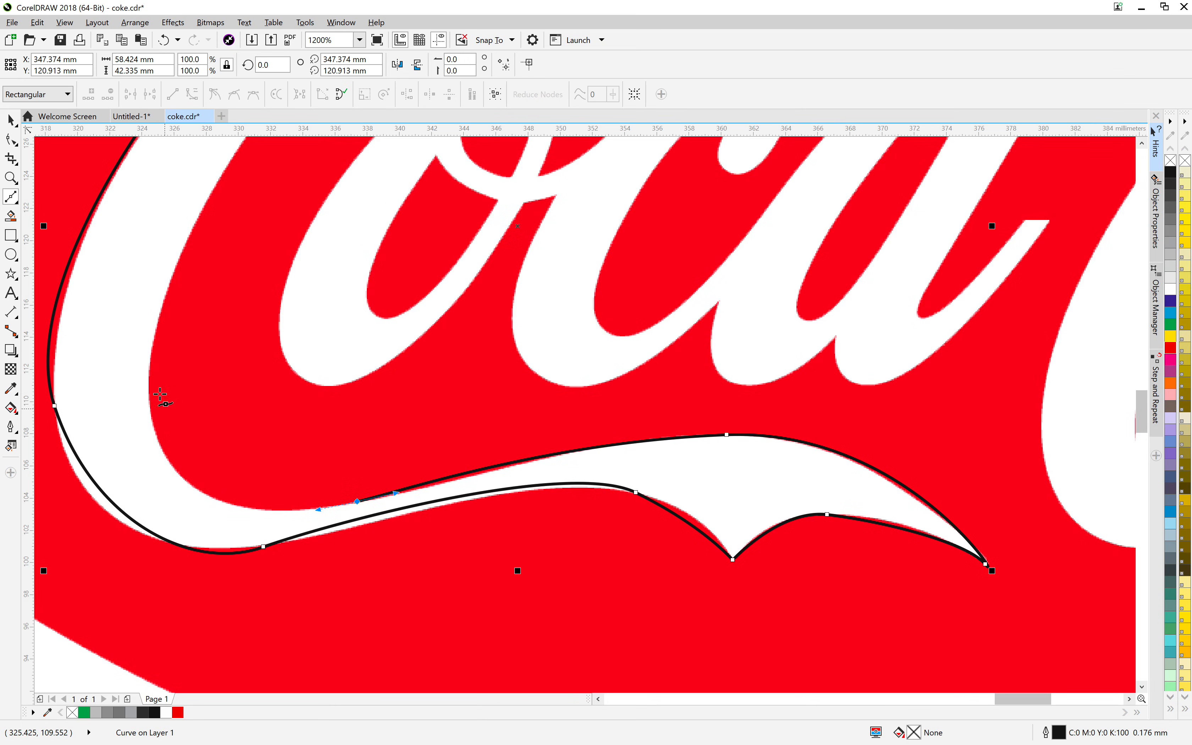
drag(146, 363, 190, 224)
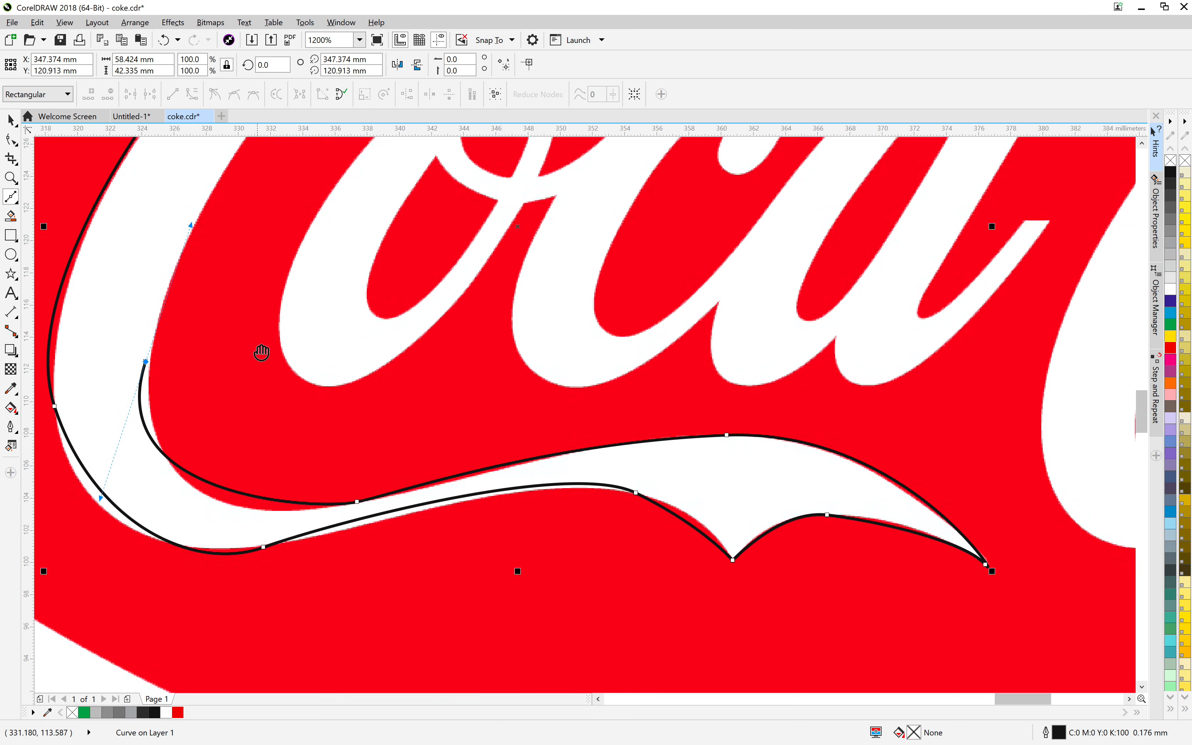
drag(258, 345, 243, 576)
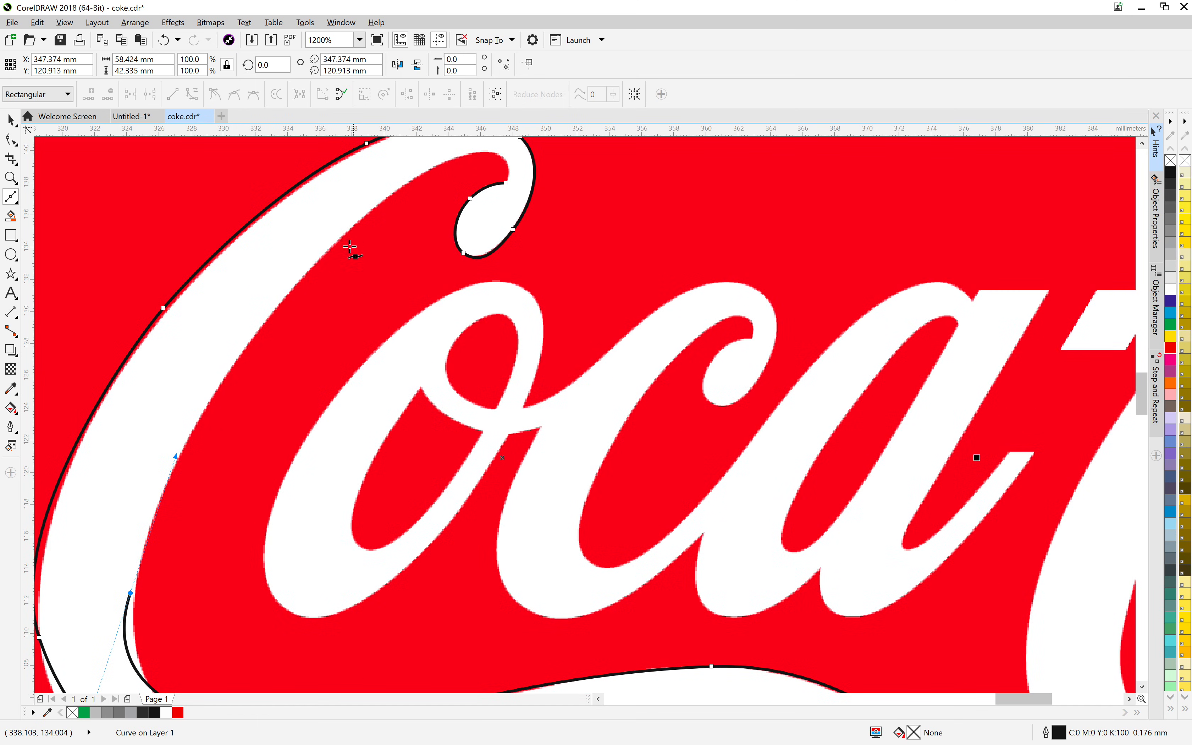
drag(358, 221, 523, 172)
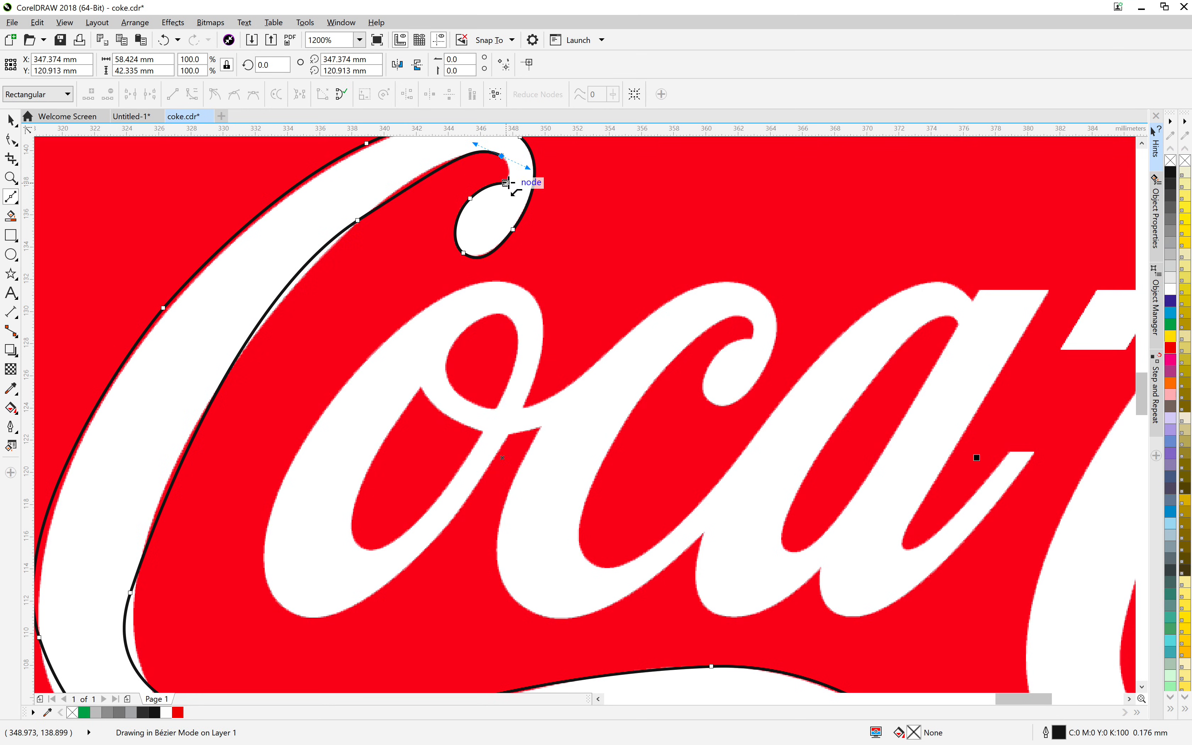
click(507, 184)
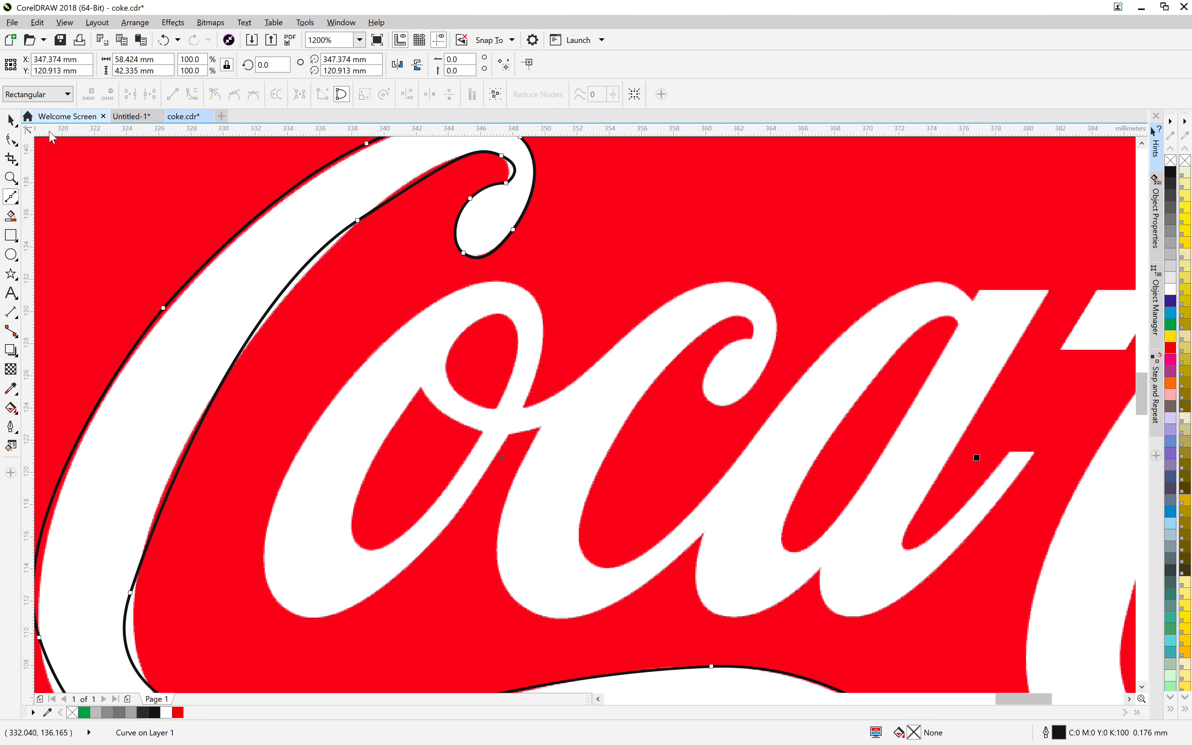
Step: Undo the closing segment of the C's trace and redraw it from the last inner-edge node to the curl's inner tip
click(11, 140)
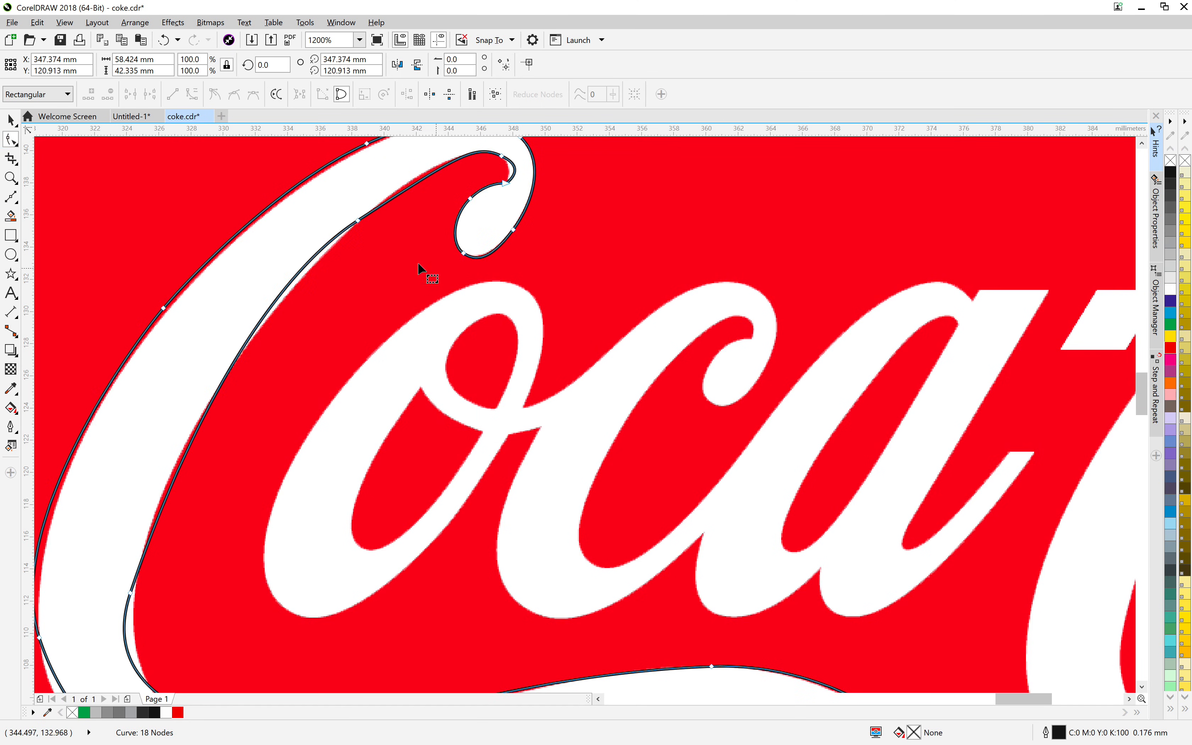
click(11, 120)
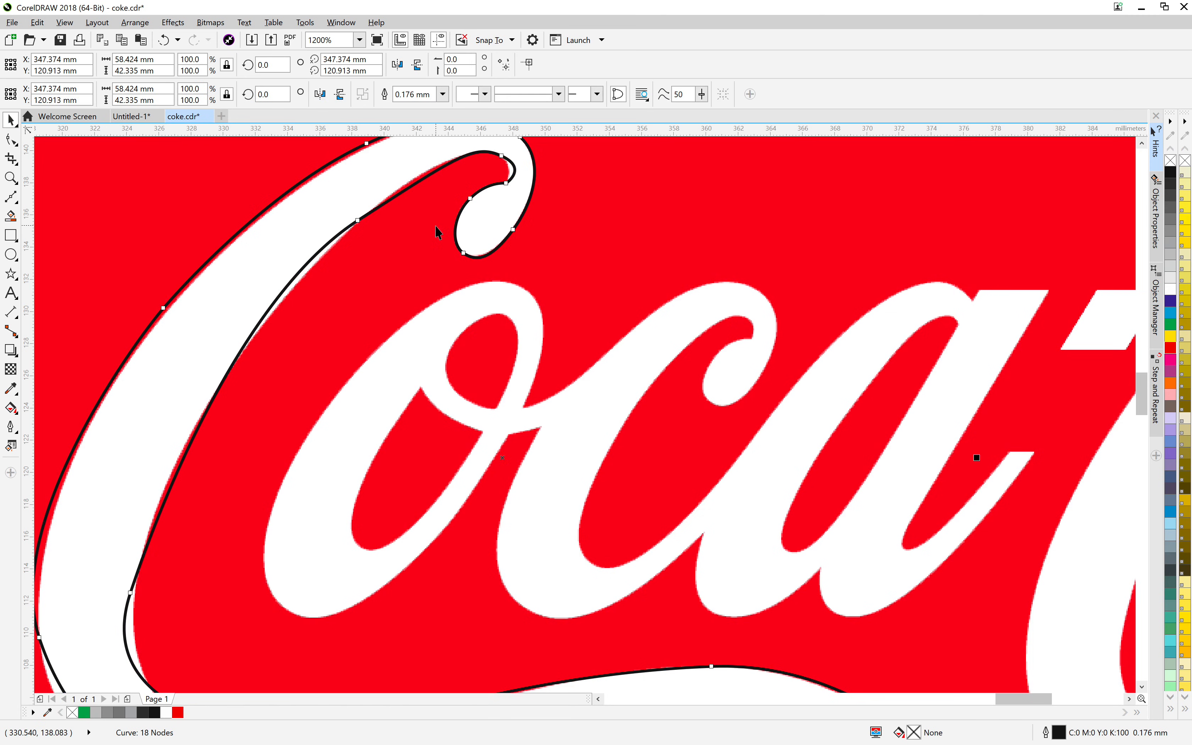
drag(439, 232, 447, 261)
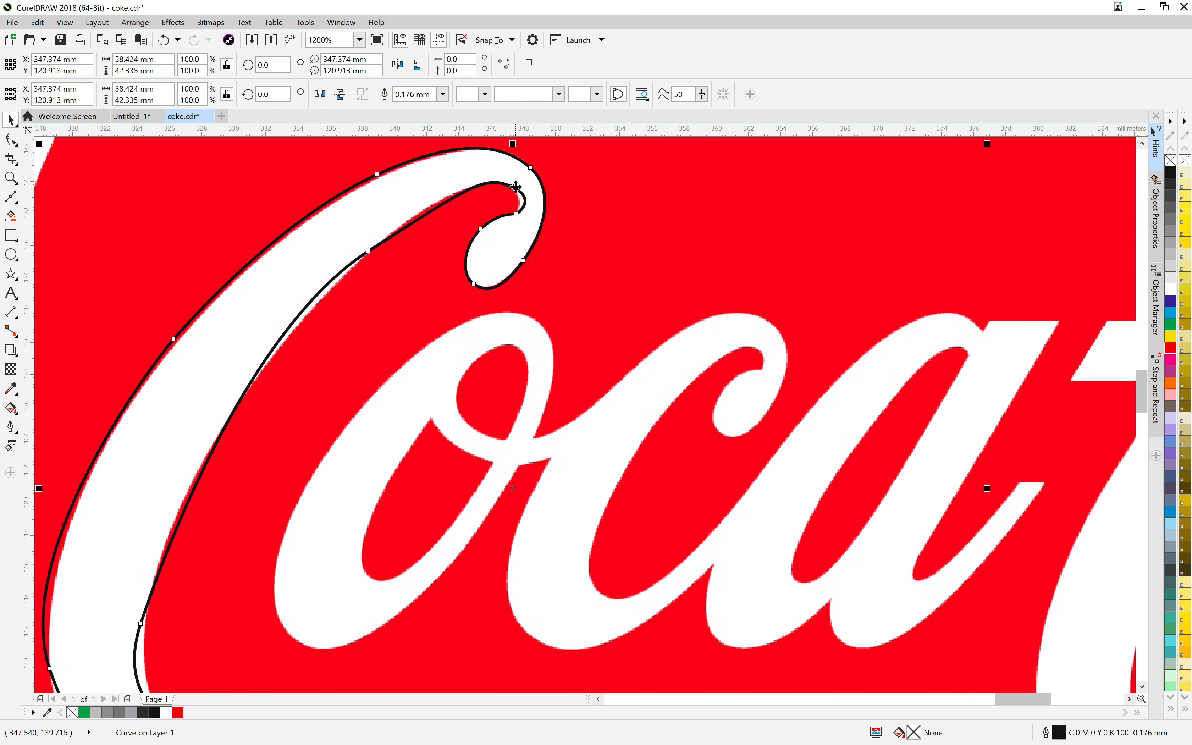
key(ctrl+z)
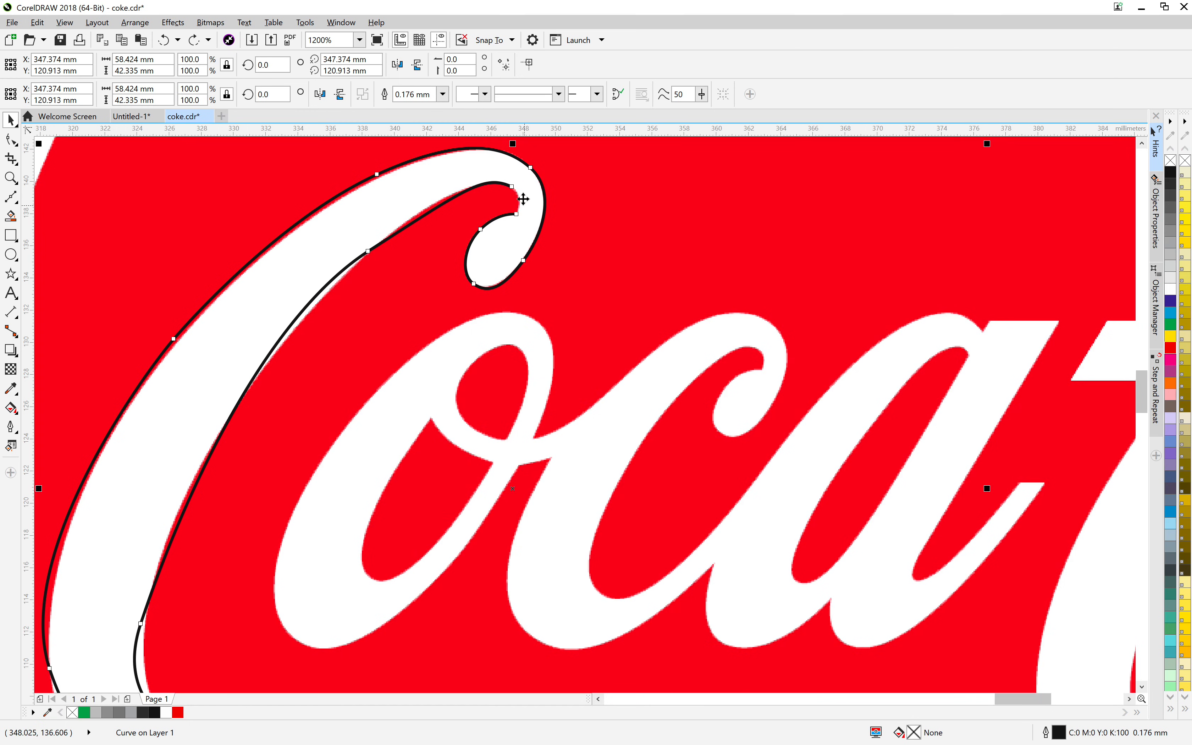
click(17, 200)
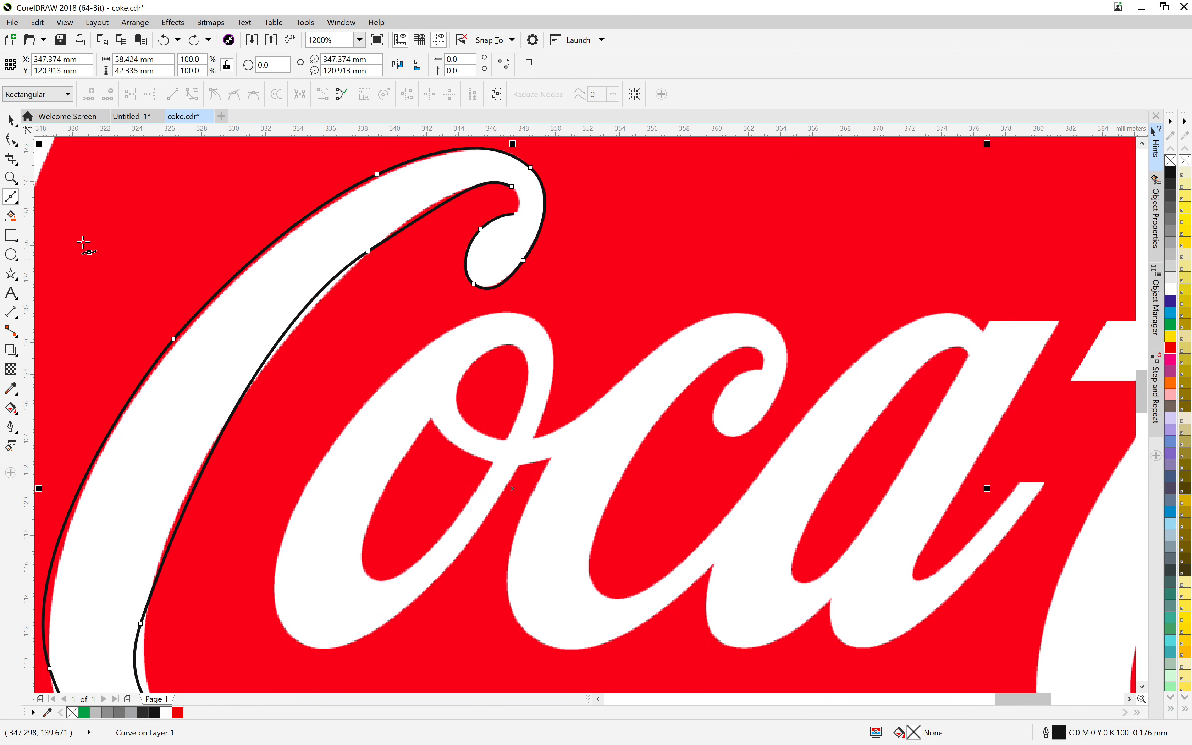
click(512, 186)
drag(517, 217, 515, 181)
Step: With the Shape tool, adjust the node on the C's upper inner edge and its handles so the curve follows the letter's edge
click(12, 141)
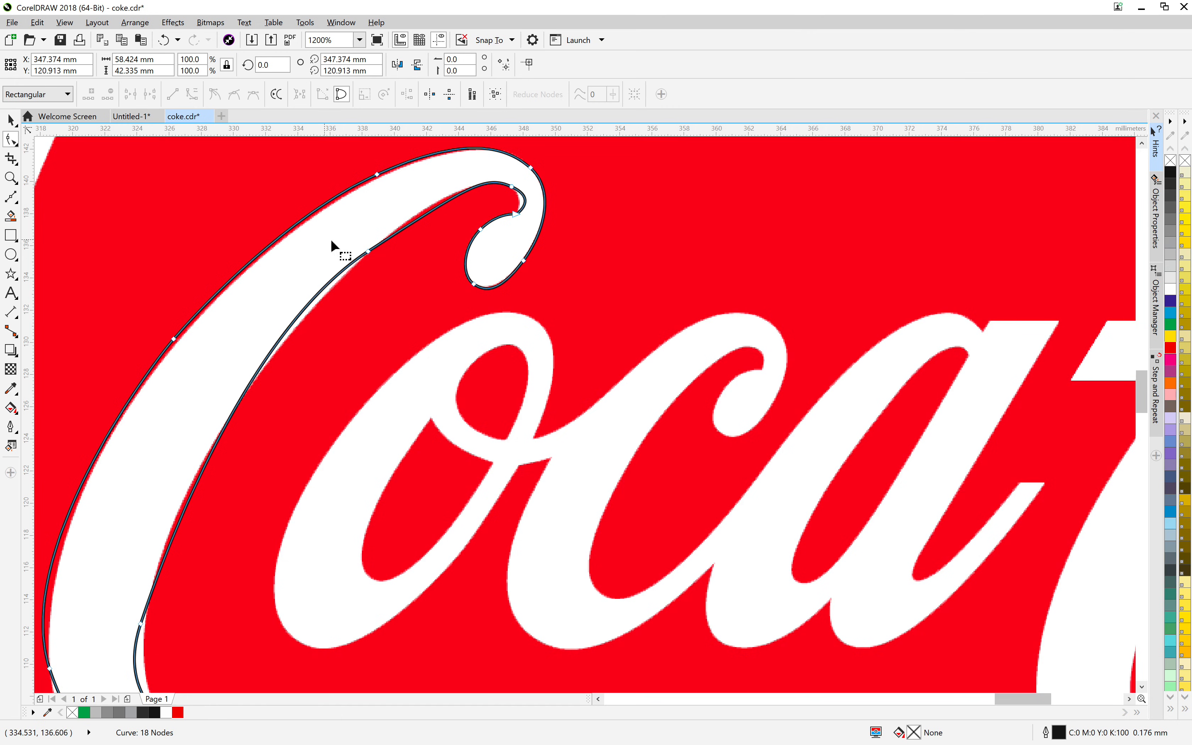
drag(379, 273, 384, 274)
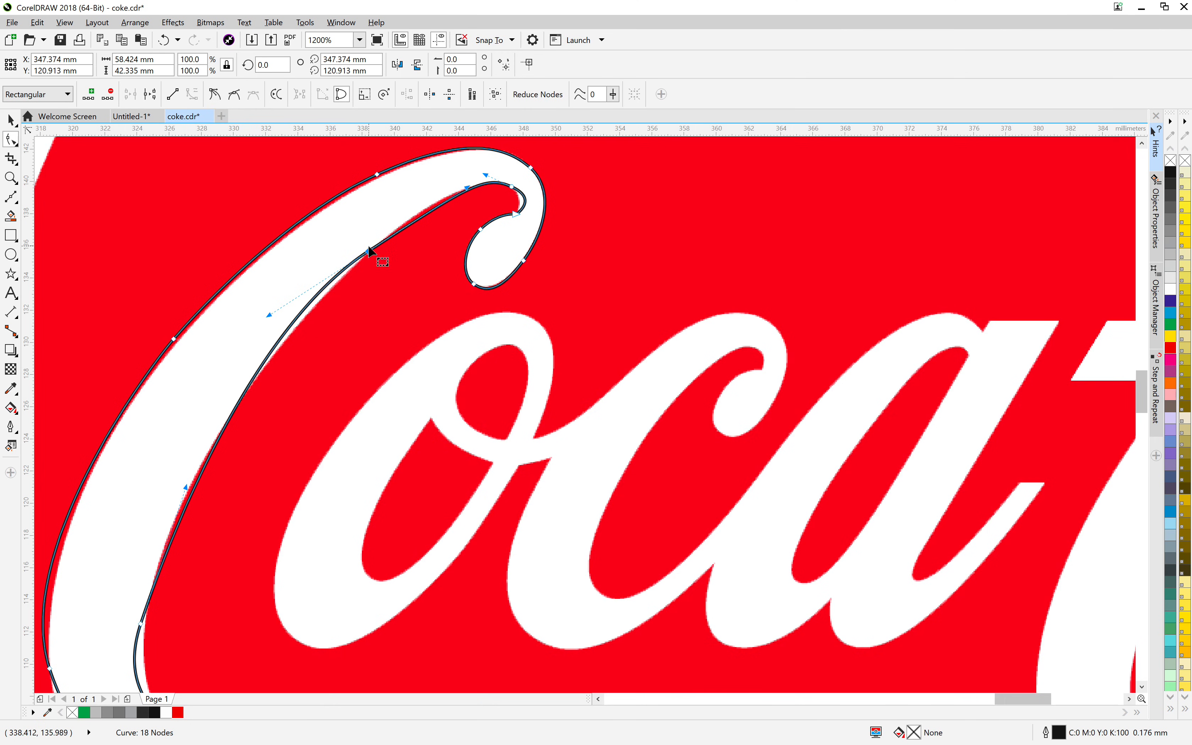
mouse_move(371, 250)
mouse_down()
mouse_move(370, 265)
mouse_move(370, 252)
mouse_up()
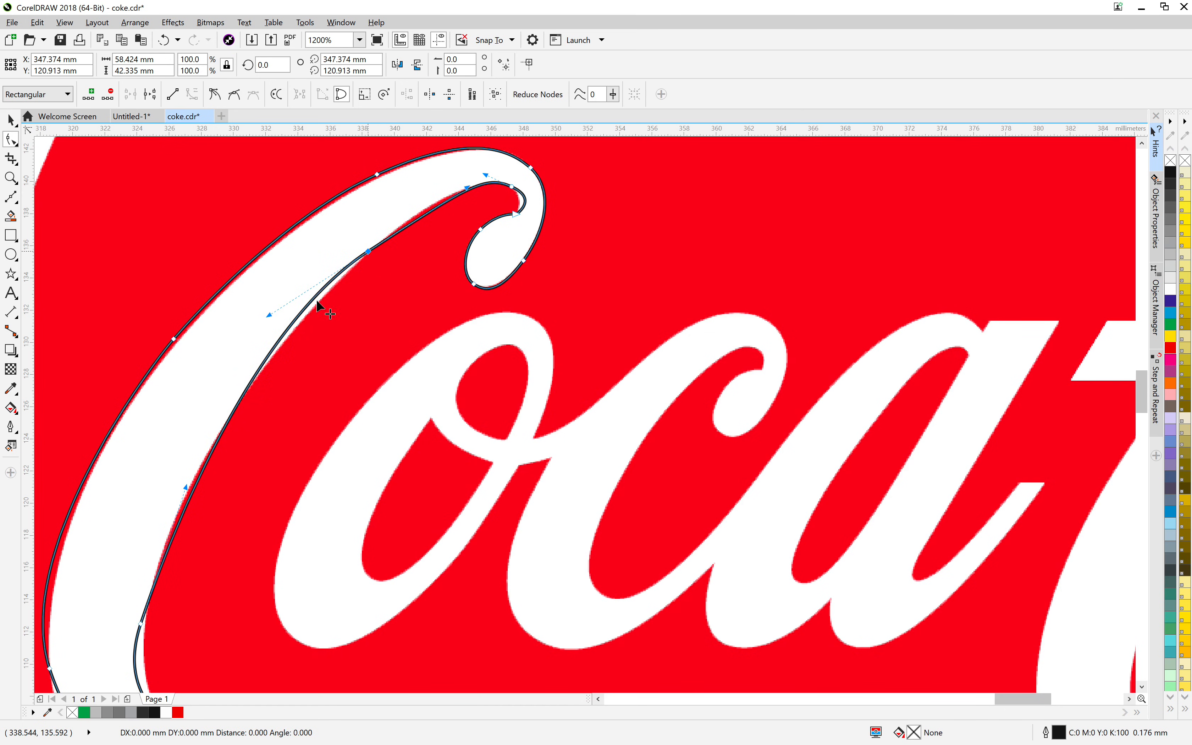
mouse_move(270, 316)
mouse_down()
mouse_move(285, 339)
mouse_move(277, 329)
mouse_up()
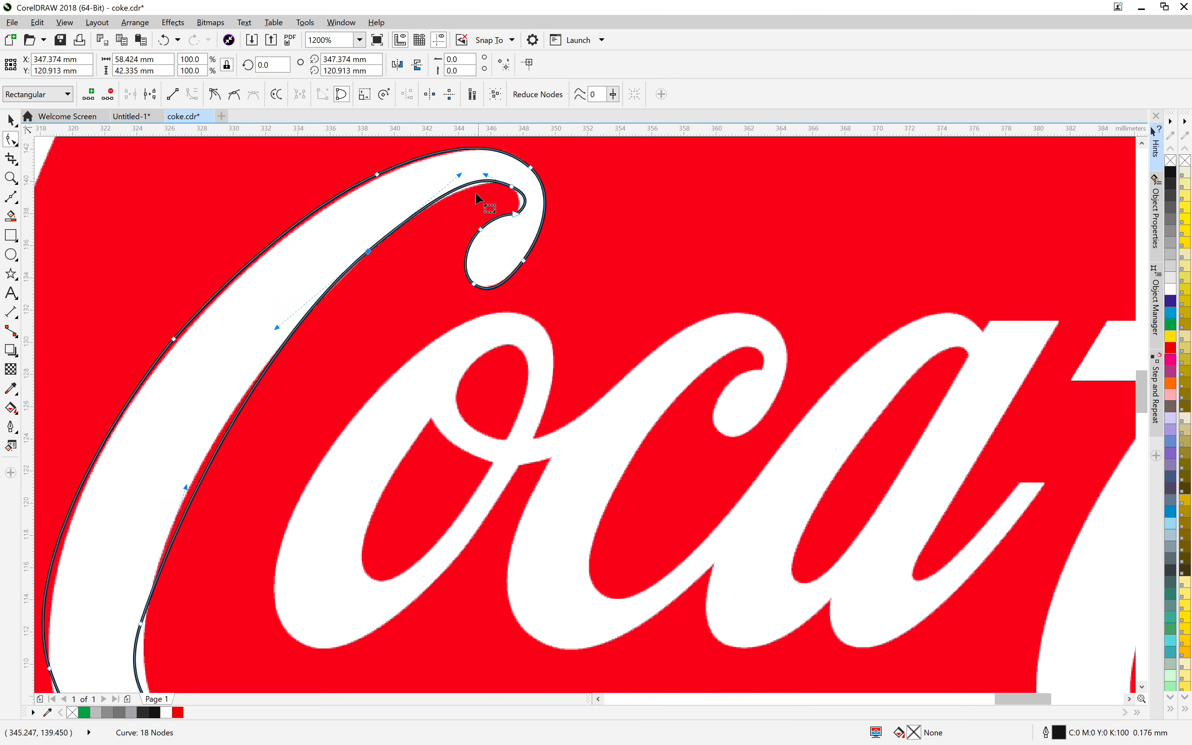
drag(370, 254, 356, 266)
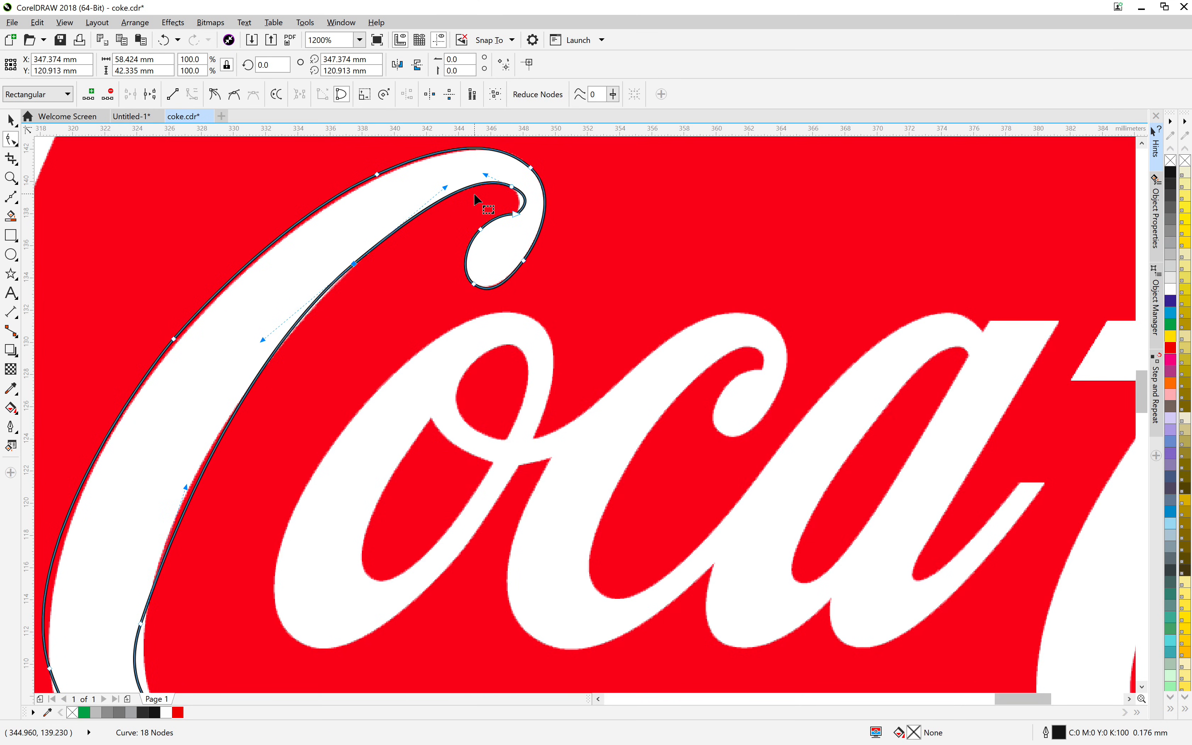
Step: Reshape the short closing segment at the curl's inner tip with its node handles so it follows the letter's edge
scroll(547, 201, up, 2)
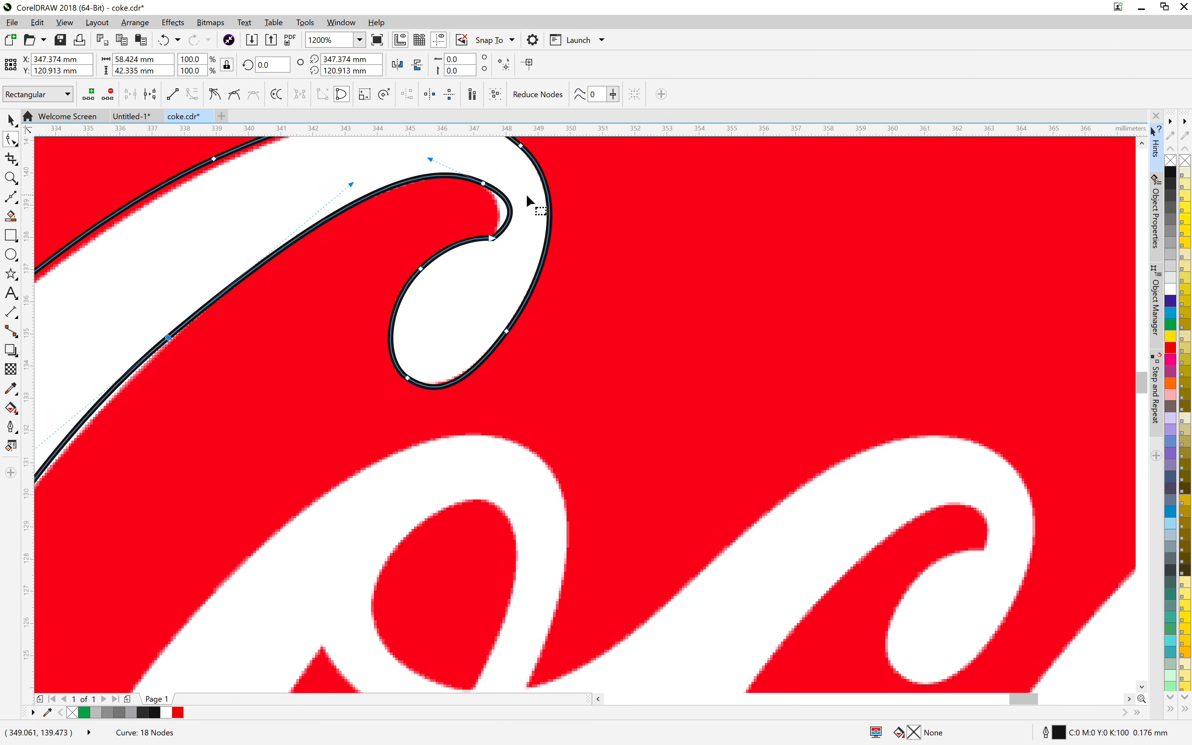
click(492, 239)
drag(498, 237, 508, 193)
drag(508, 191, 510, 192)
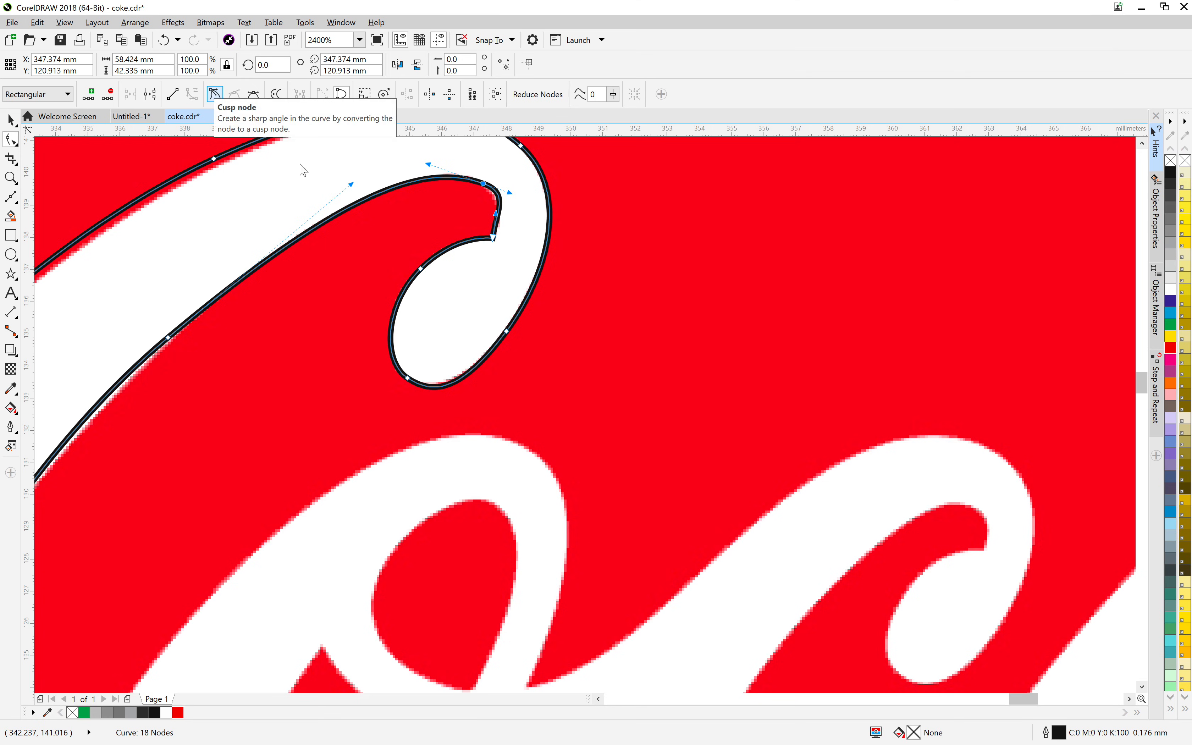
click(491, 216)
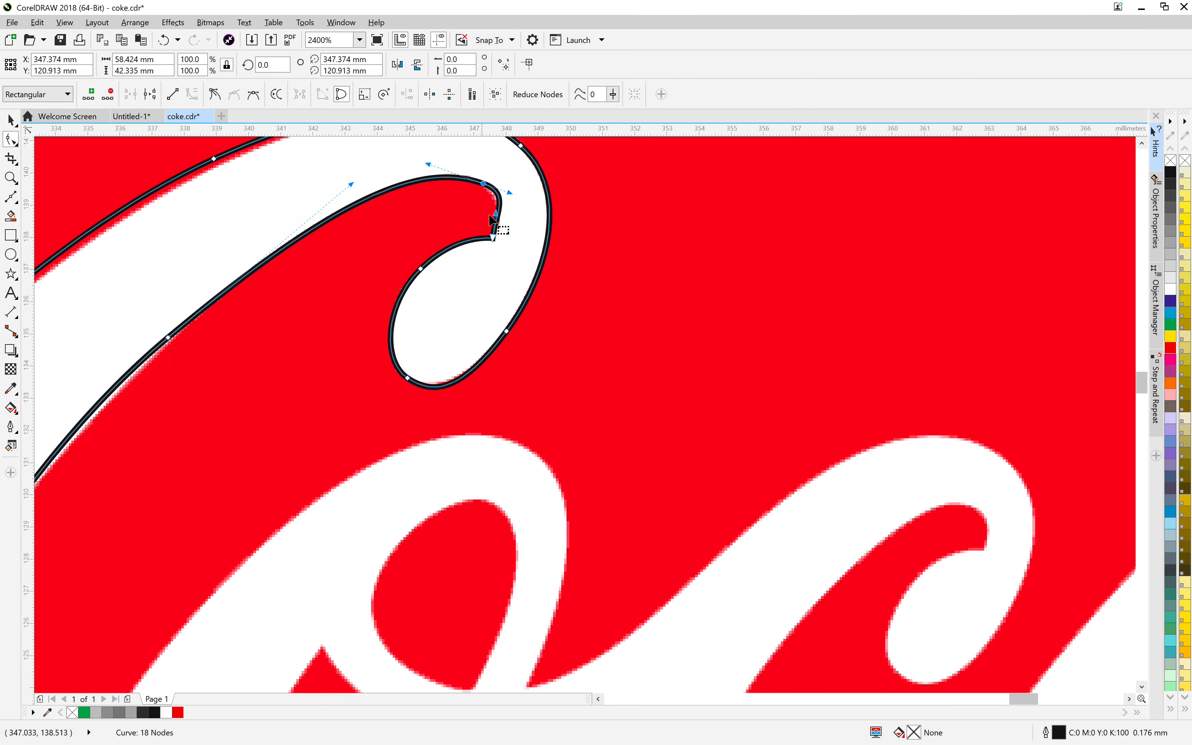
Step: Fine-tune the node handle at the curl's inner tip and move the two nodes on the C's upper outer edge onto the letter's edge
drag(496, 213, 500, 189)
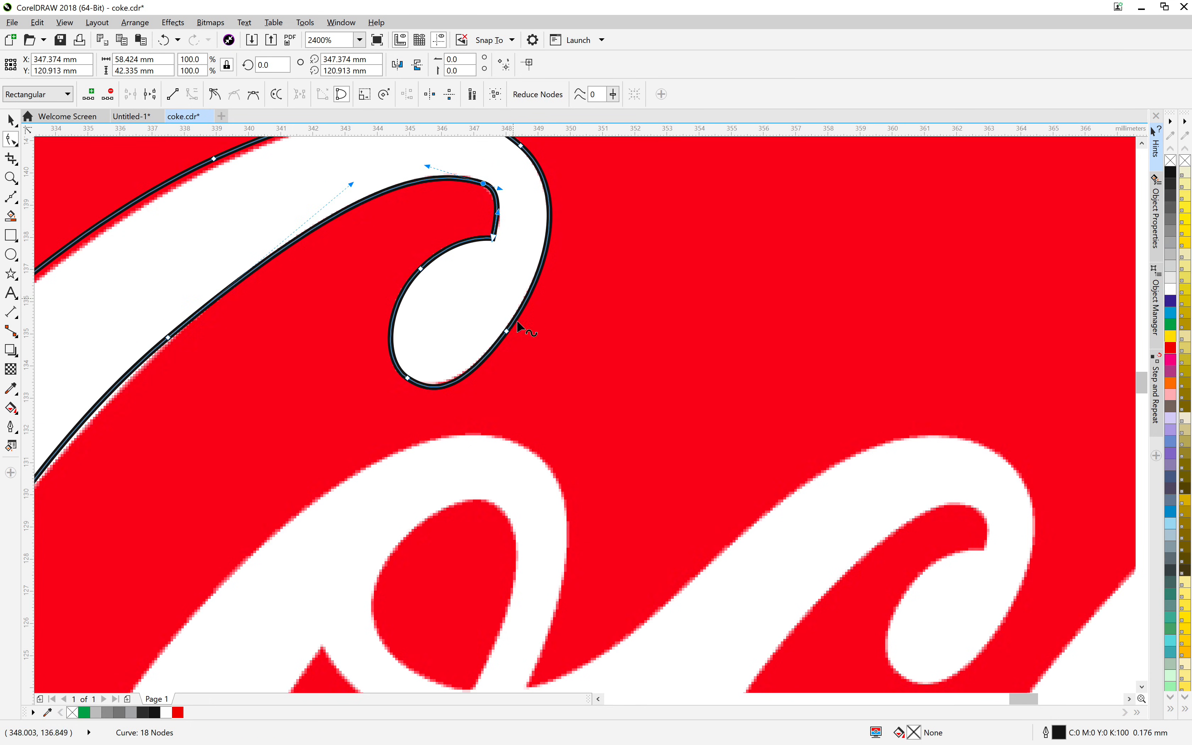
drag(408, 300, 629, 372)
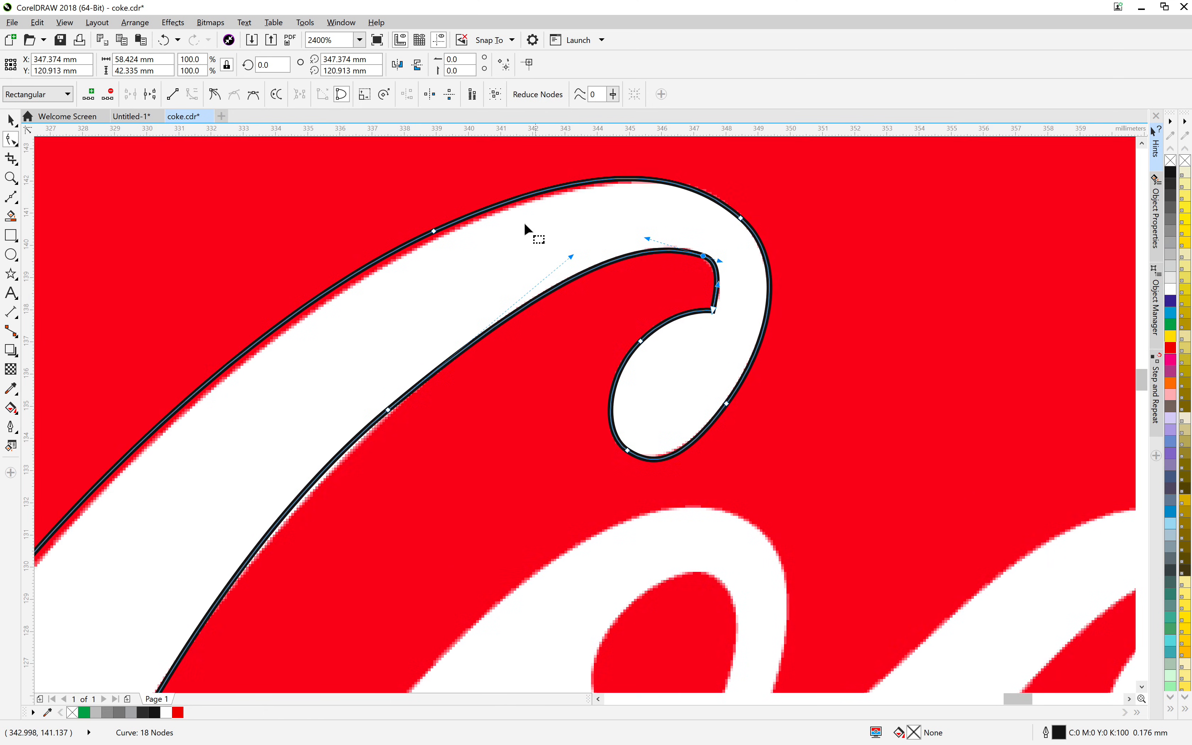
drag(433, 231, 436, 241)
drag(393, 436, 707, 354)
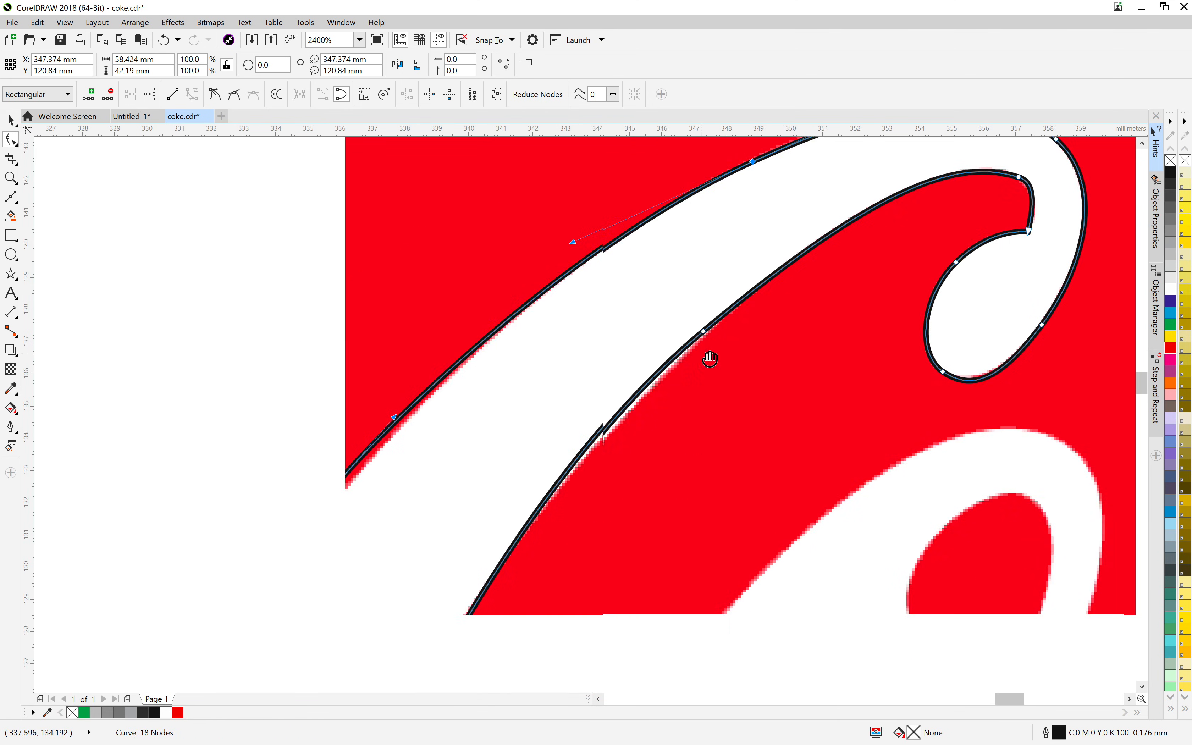
scroll(362, 474, down, 1)
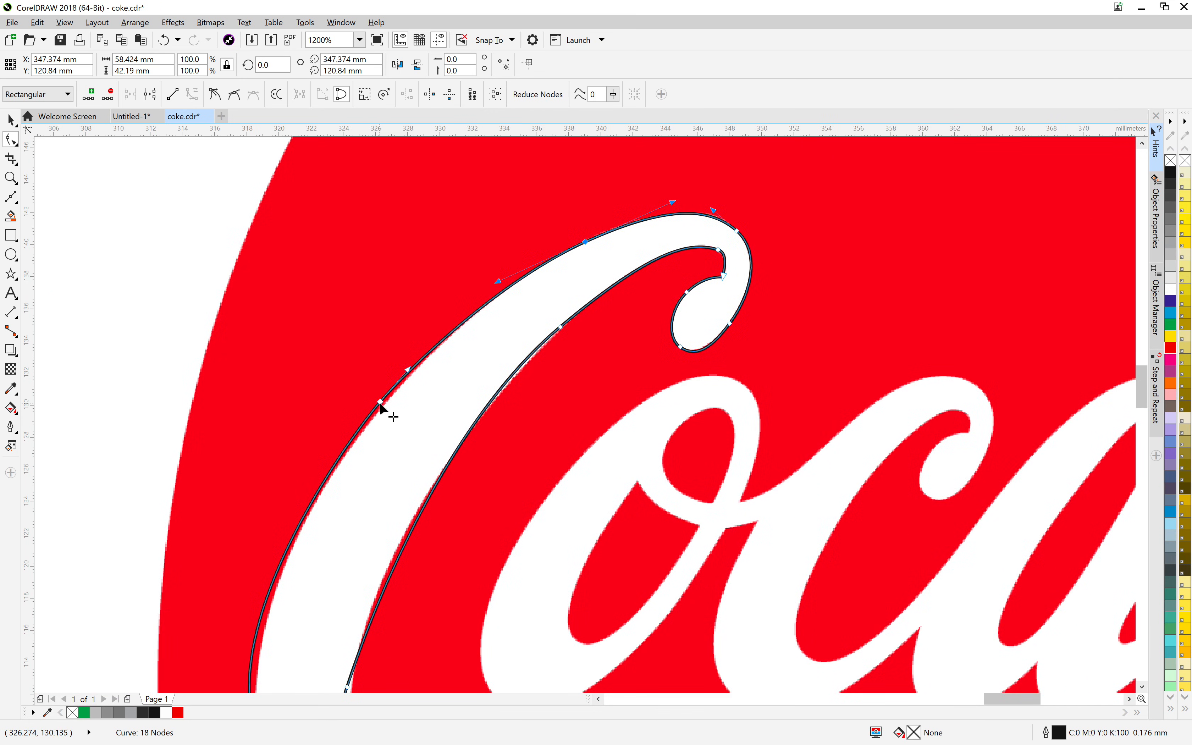
drag(380, 402, 387, 405)
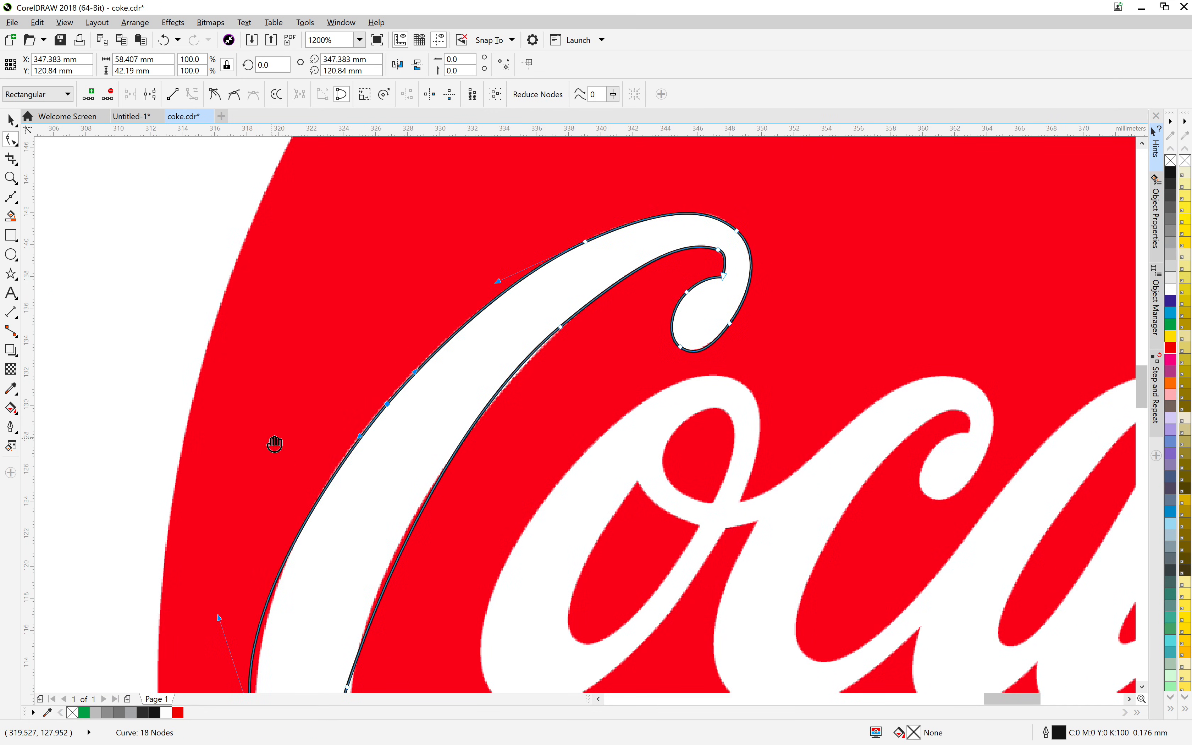
Step: Delete the node partway along the C's inner edge and reshape the joined segment with its end handles to follow the letter
drag(274, 441, 305, 311)
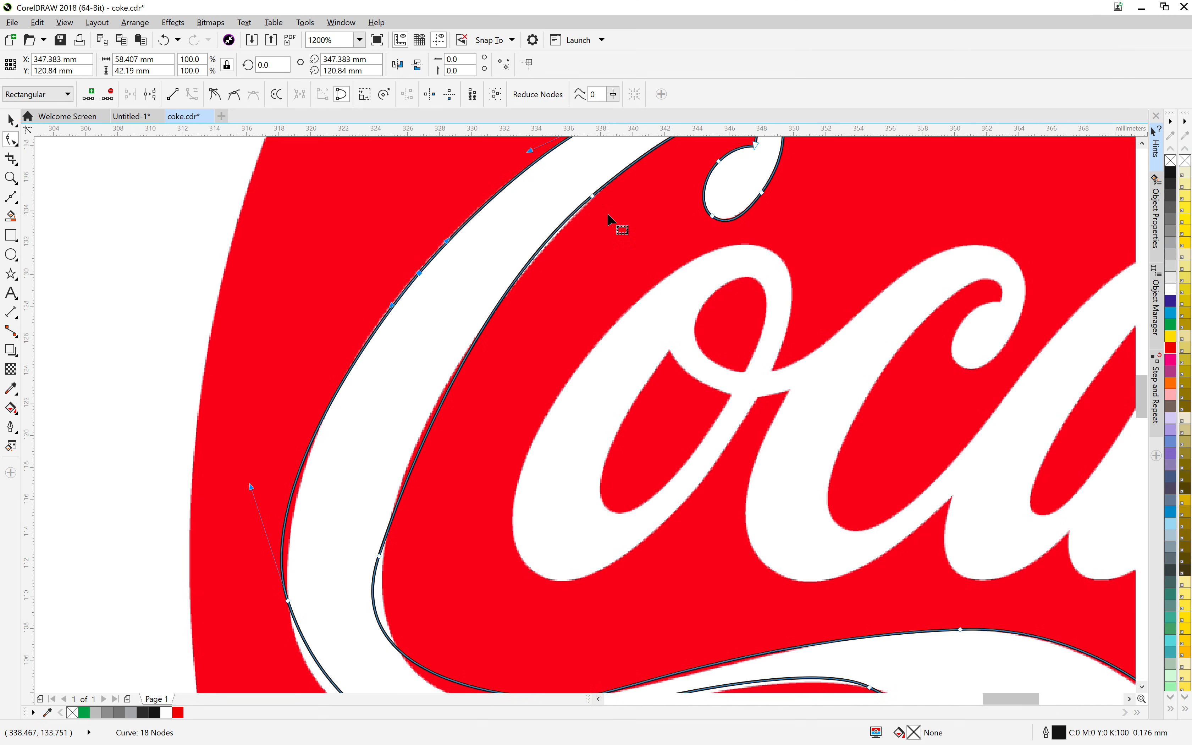
drag(611, 219, 607, 272)
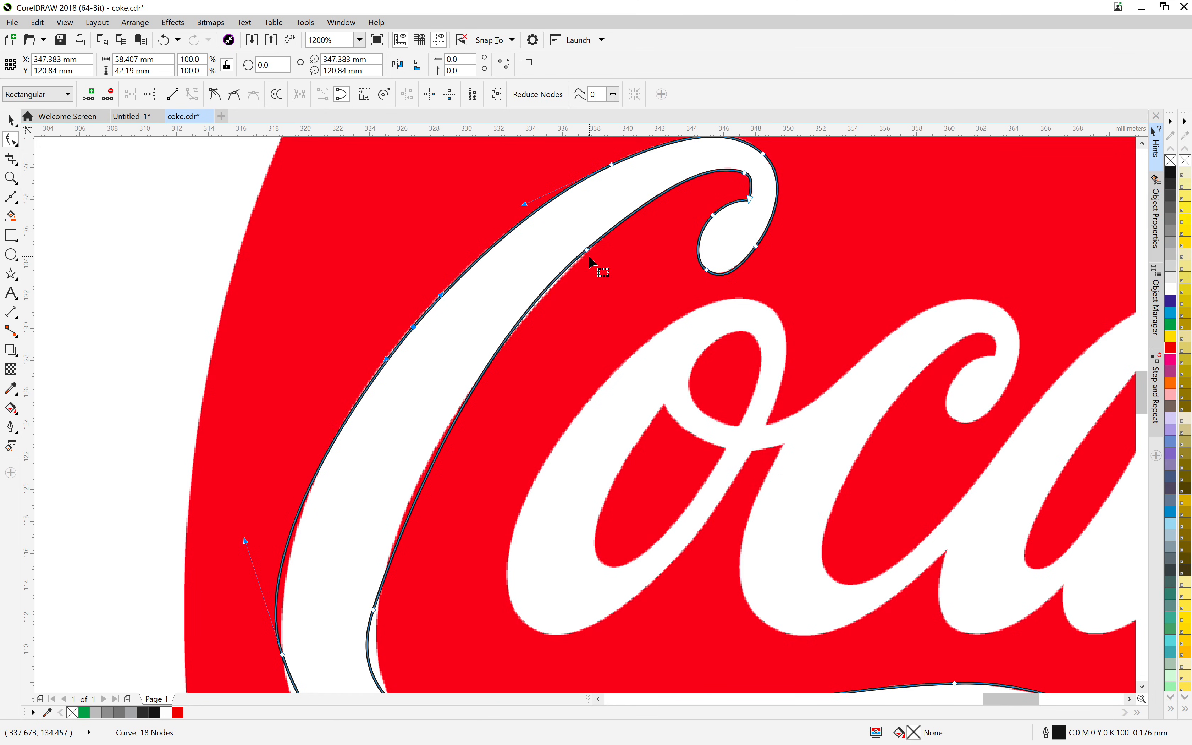
key(Delete)
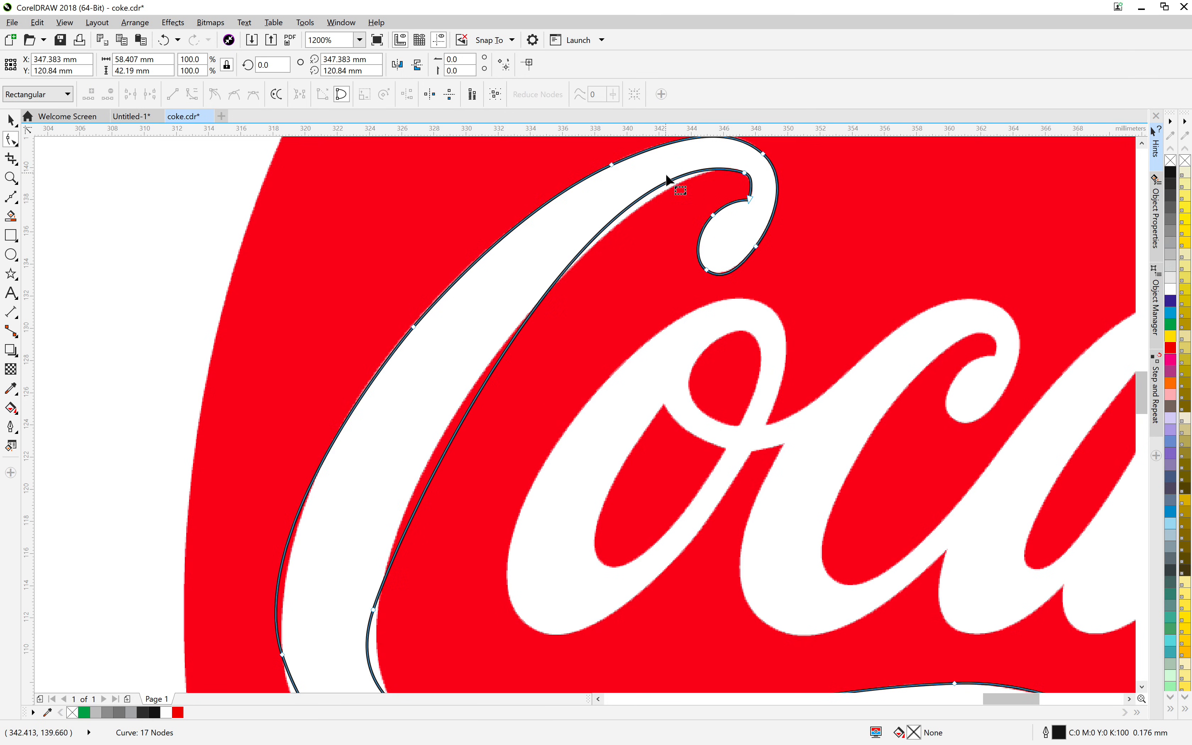
drag(670, 186, 674, 192)
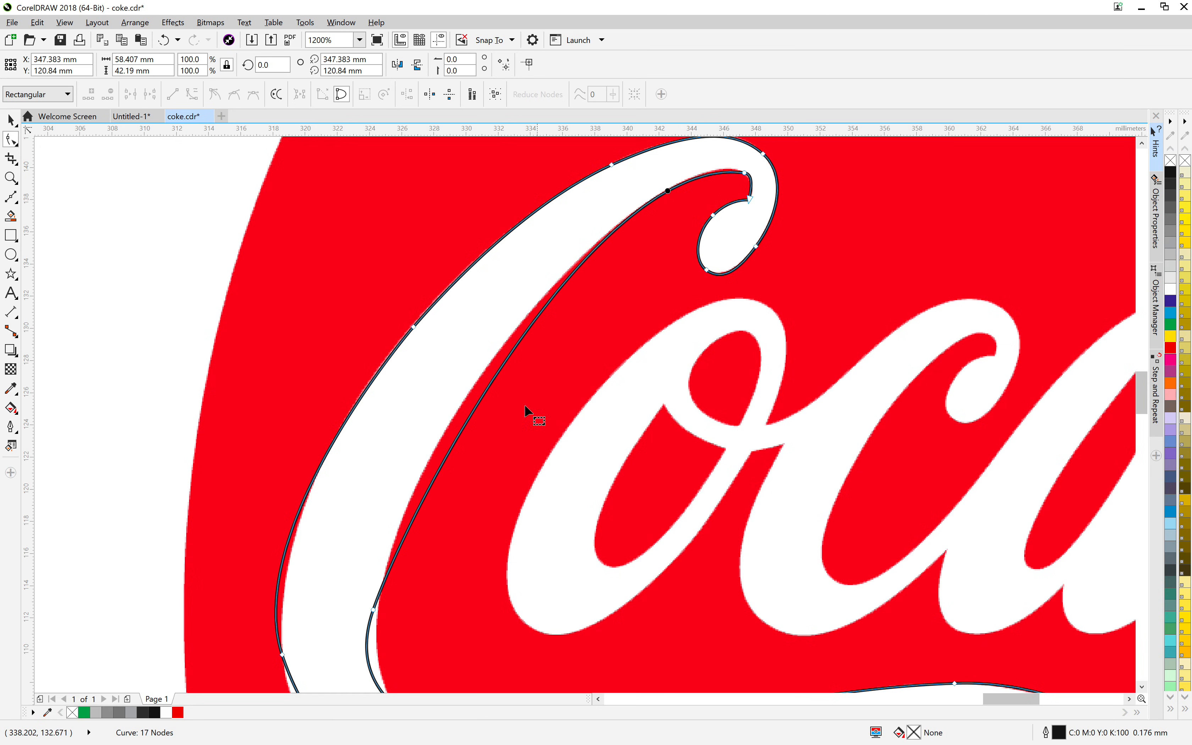
click(374, 610)
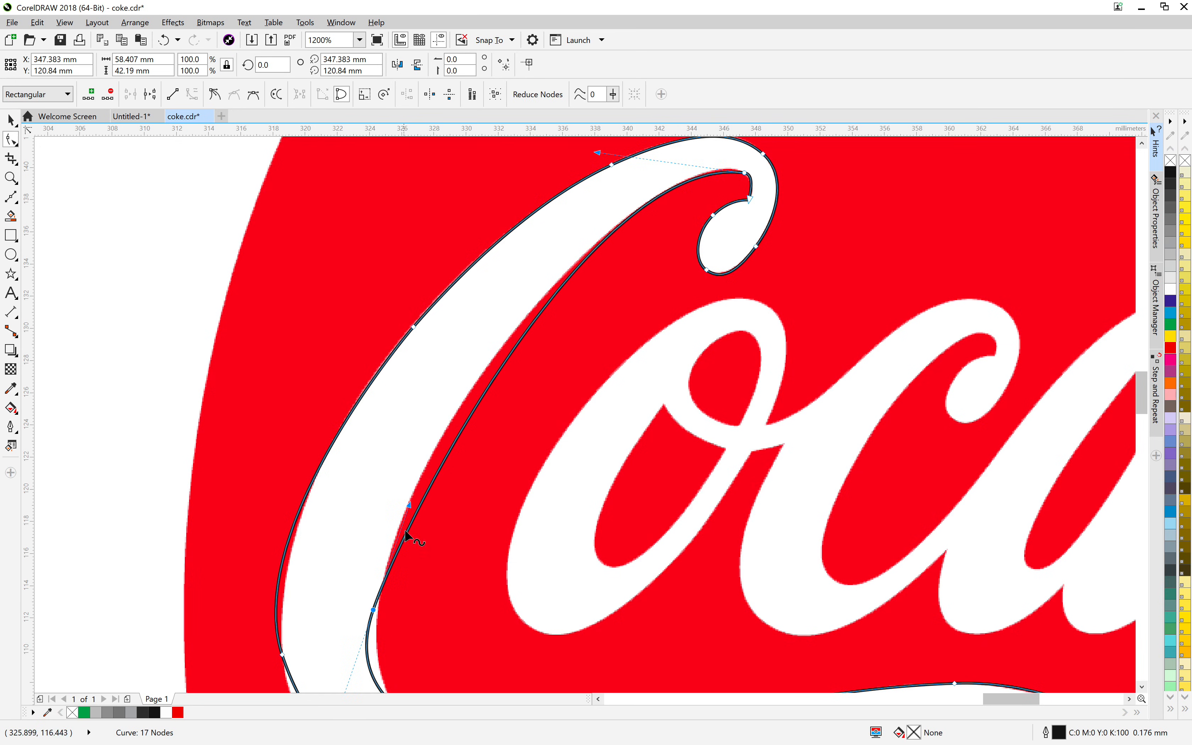
drag(409, 508, 403, 434)
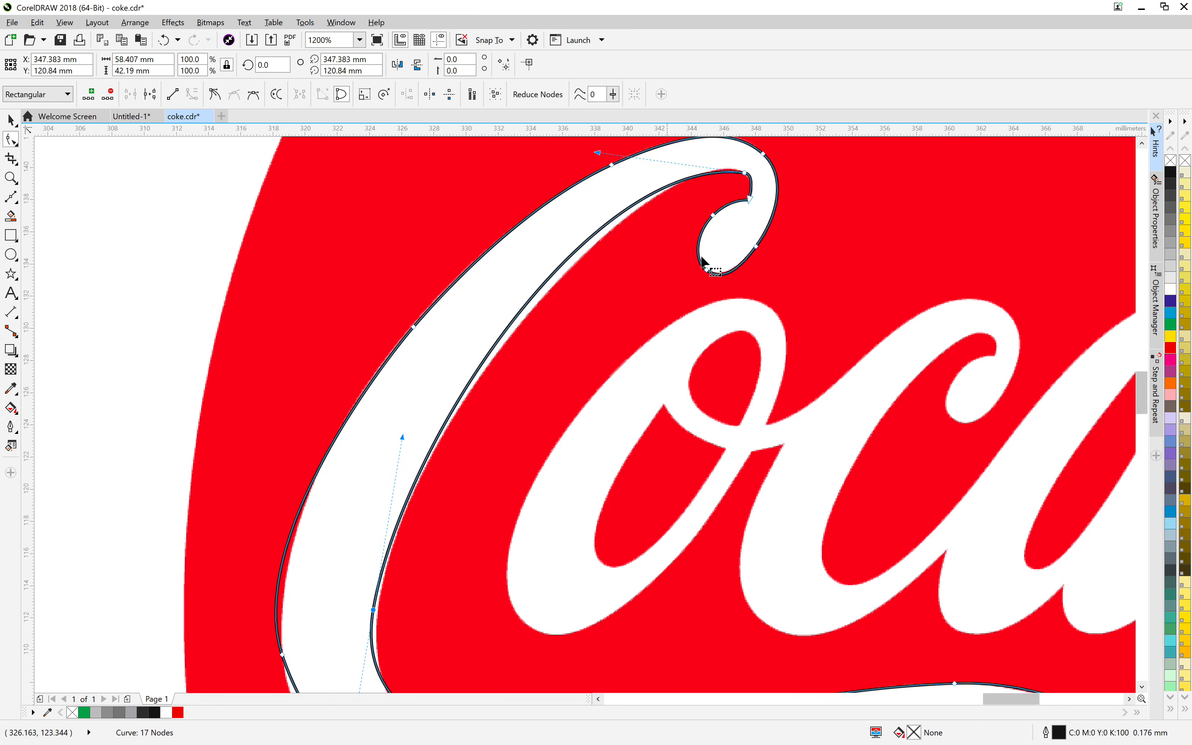
drag(603, 155, 643, 149)
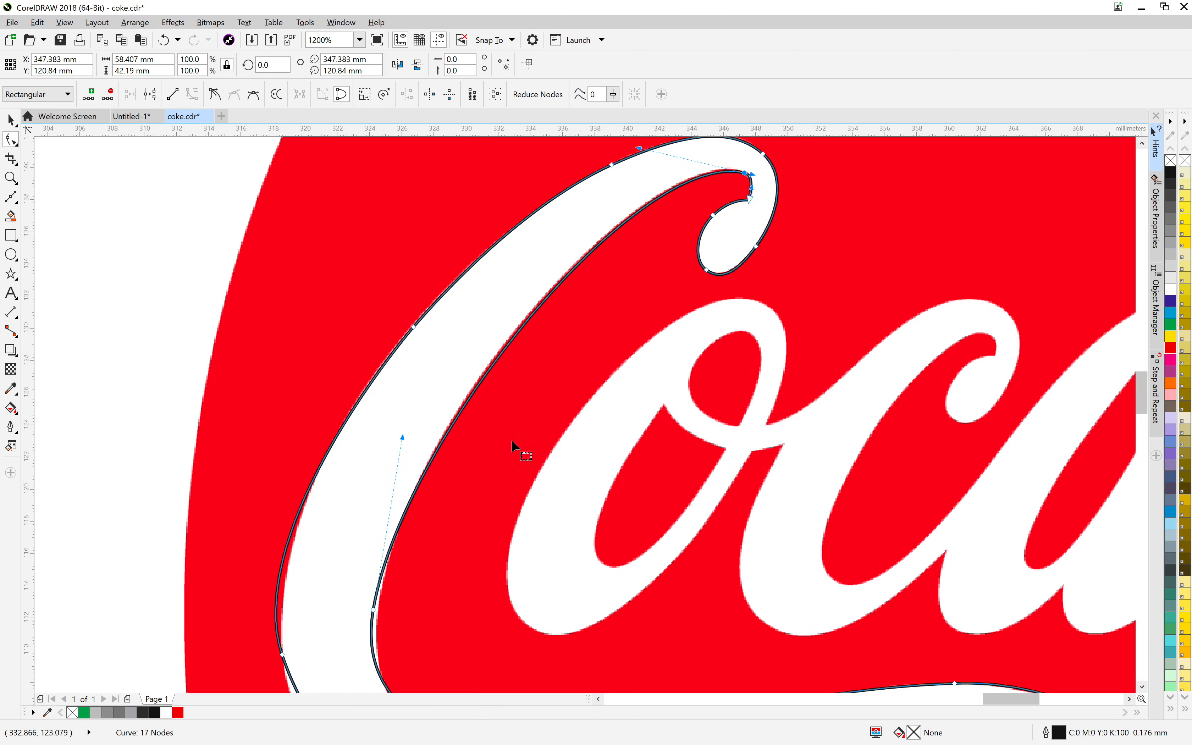
Step: Reposition the node at the C's lower inner edge, make it a cusp, and adjust its handles so the curve follows the inner bend
scroll(506, 365, down, 3)
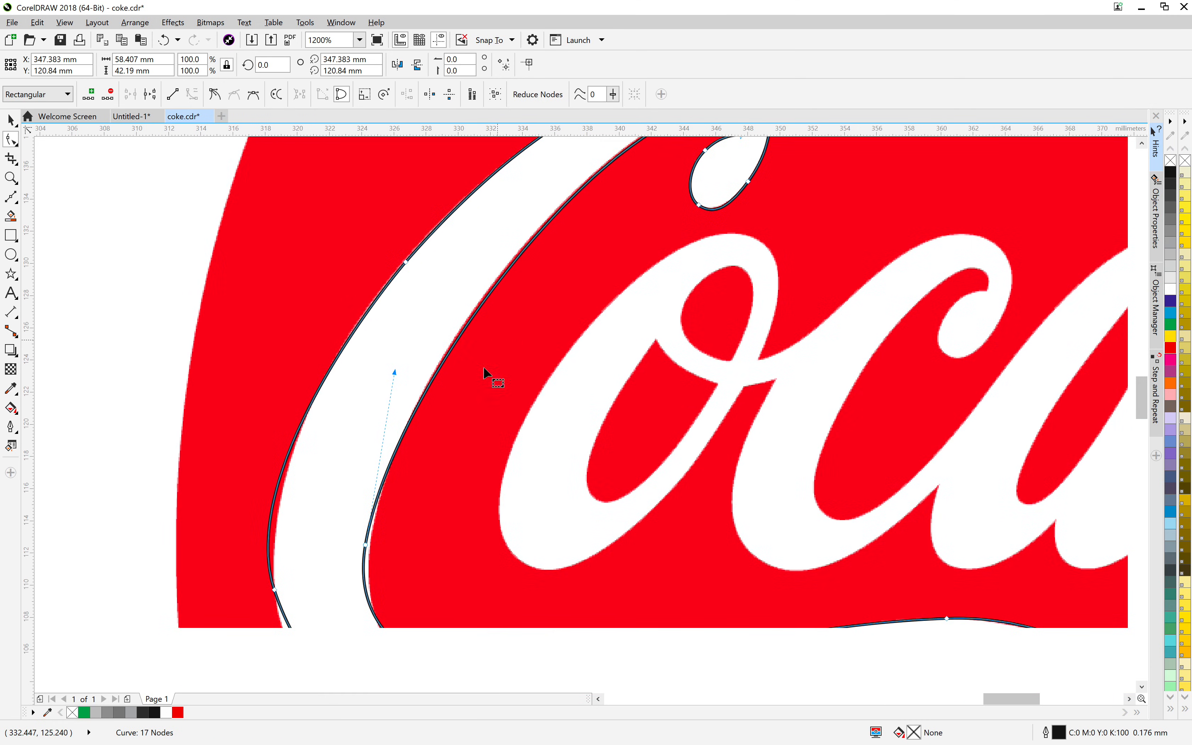
scroll(426, 580, down, 1)
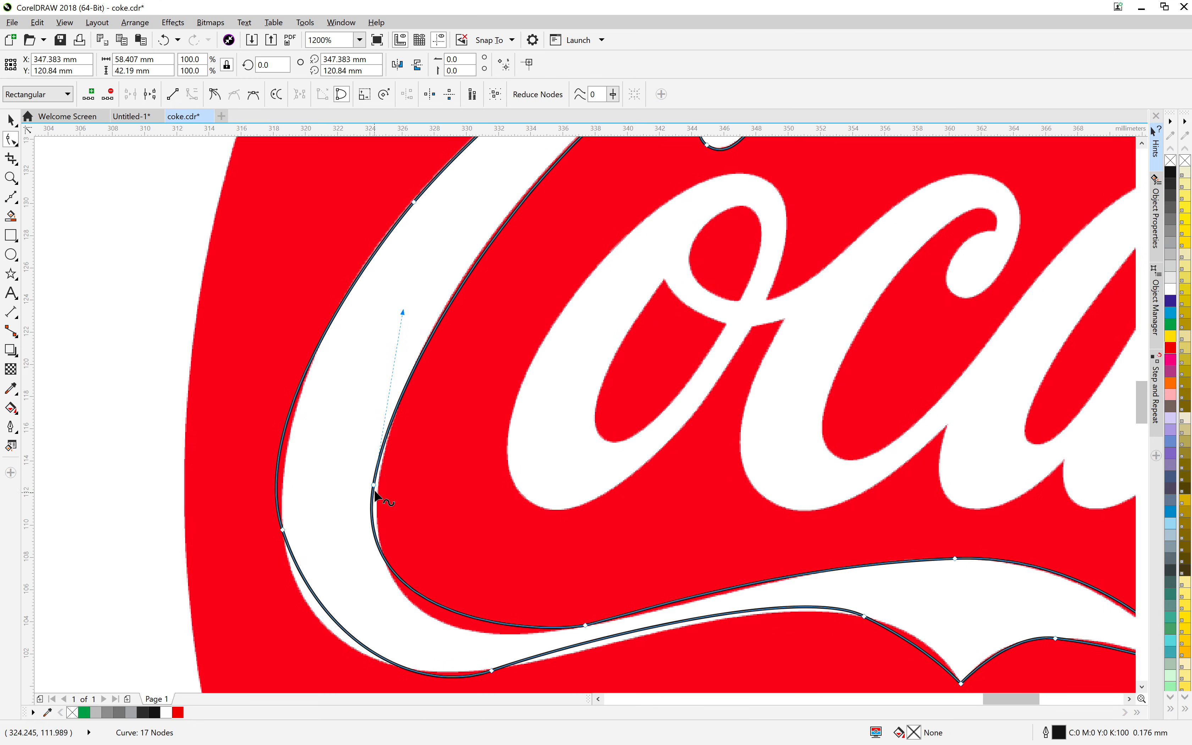
mouse_move(375, 489)
mouse_down()
mouse_move(387, 488)
mouse_move(382, 499)
mouse_up()
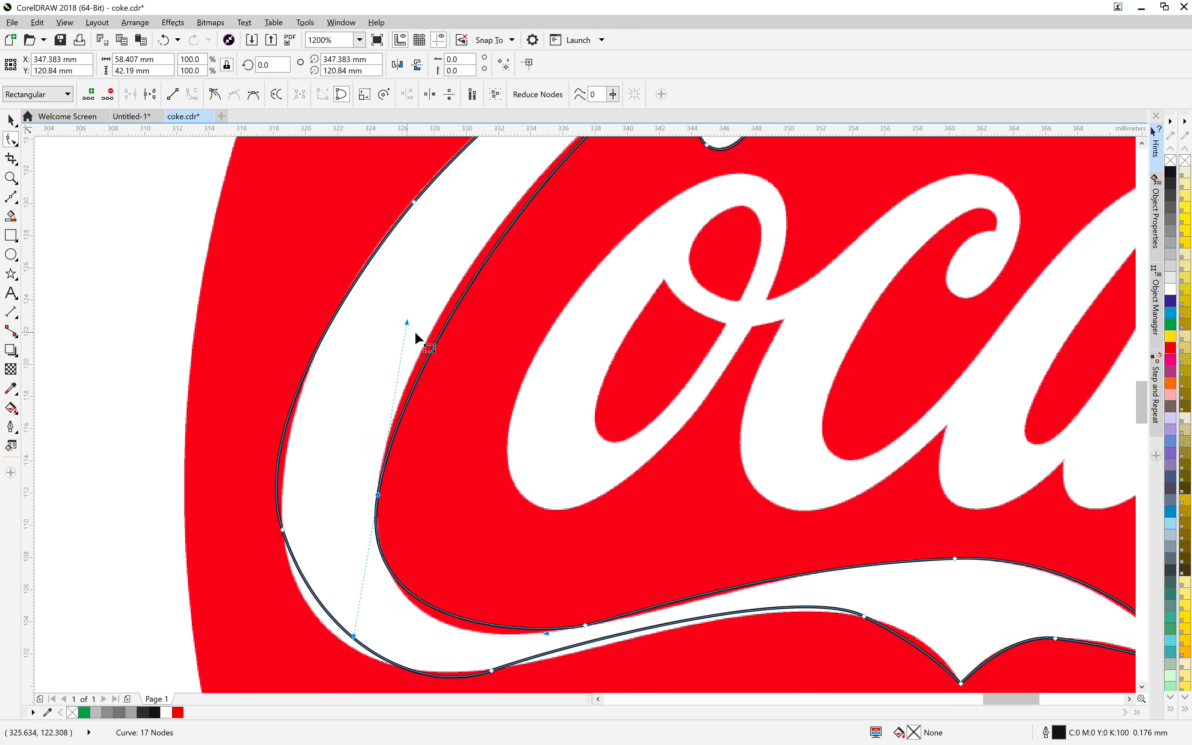
drag(409, 323, 399, 306)
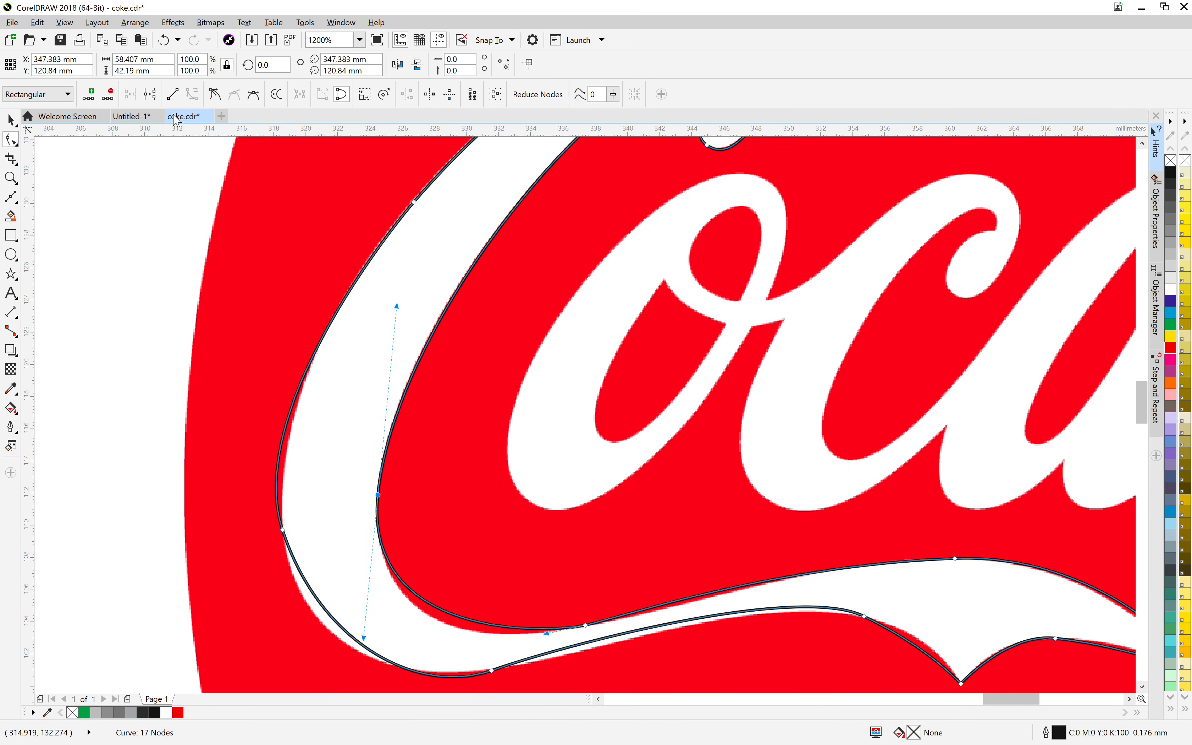
click(210, 98)
drag(364, 639, 391, 674)
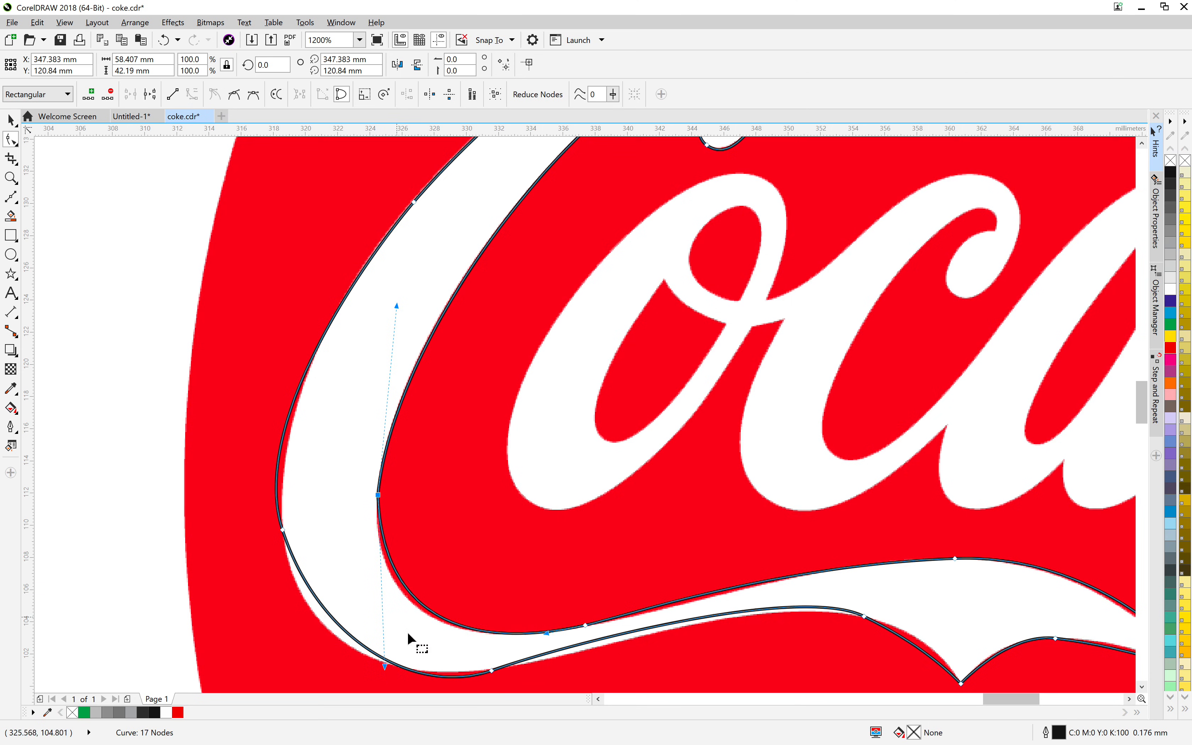
scroll(443, 623, down, 3)
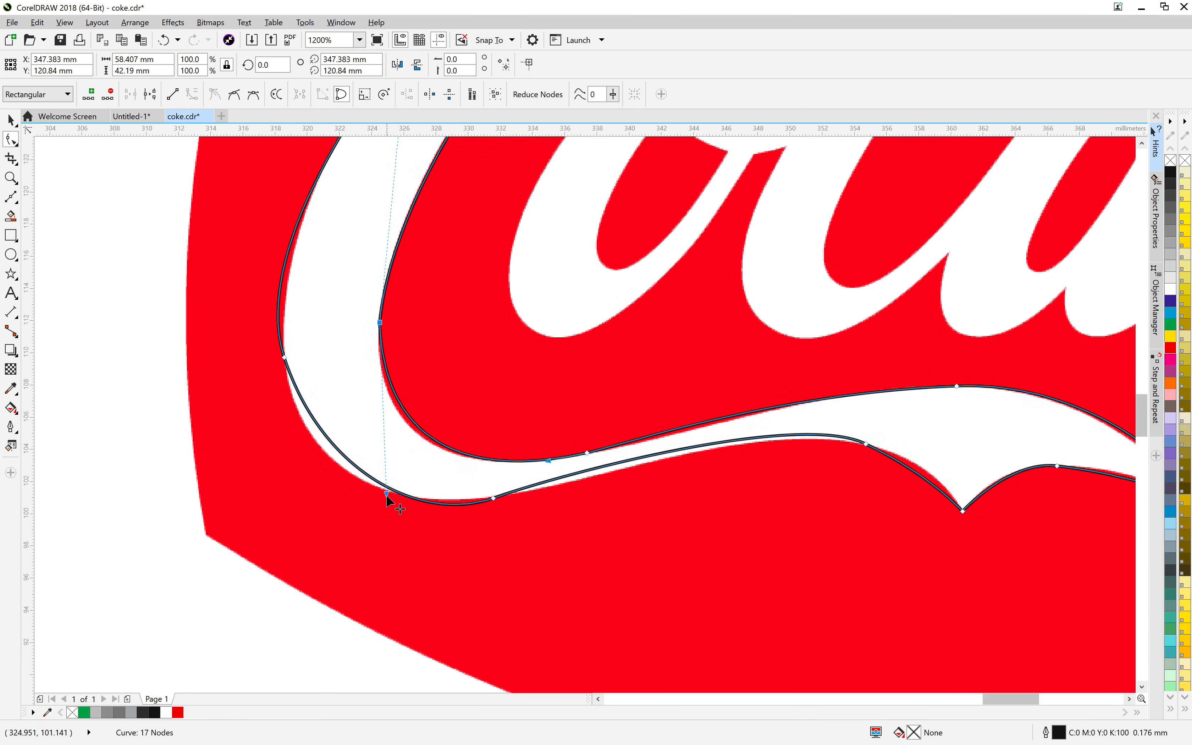
drag(387, 495, 376, 501)
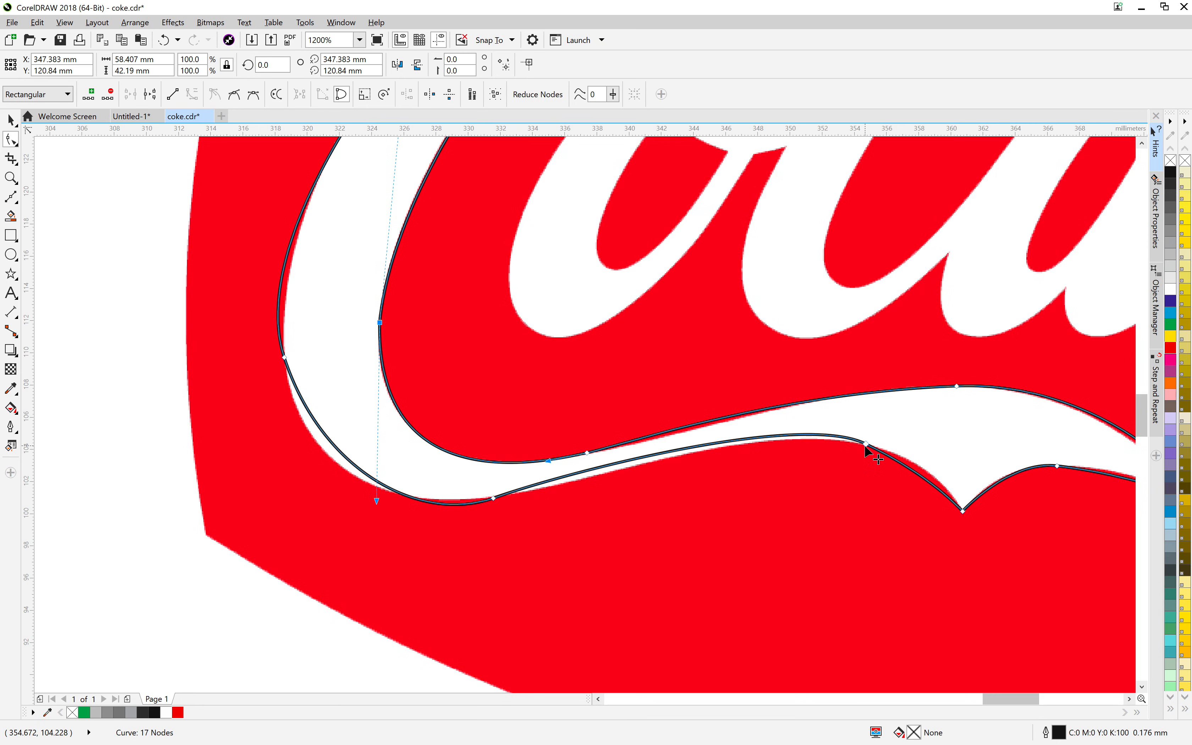
Step: Make the nodes at and just before the swash's lower point cusps, place the point's node on the tip, and reshape its left-hand curve
drag(994, 552, 840, 436)
click(213, 97)
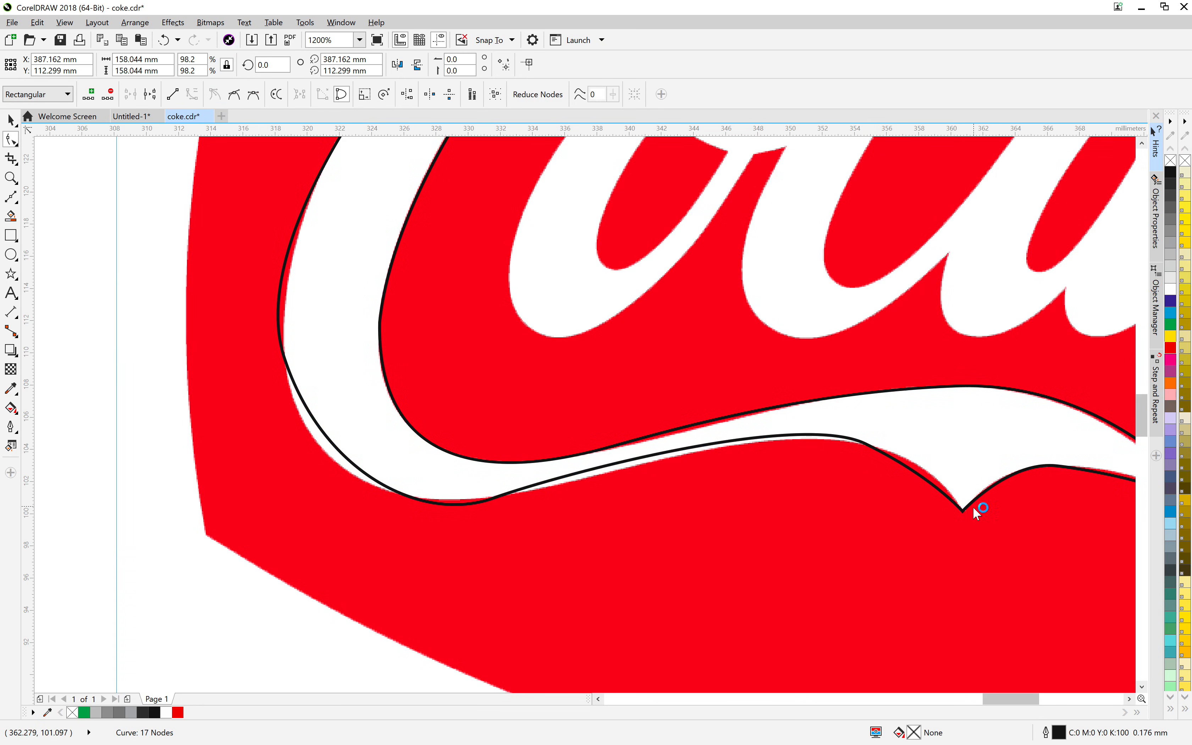
click(969, 514)
click(962, 512)
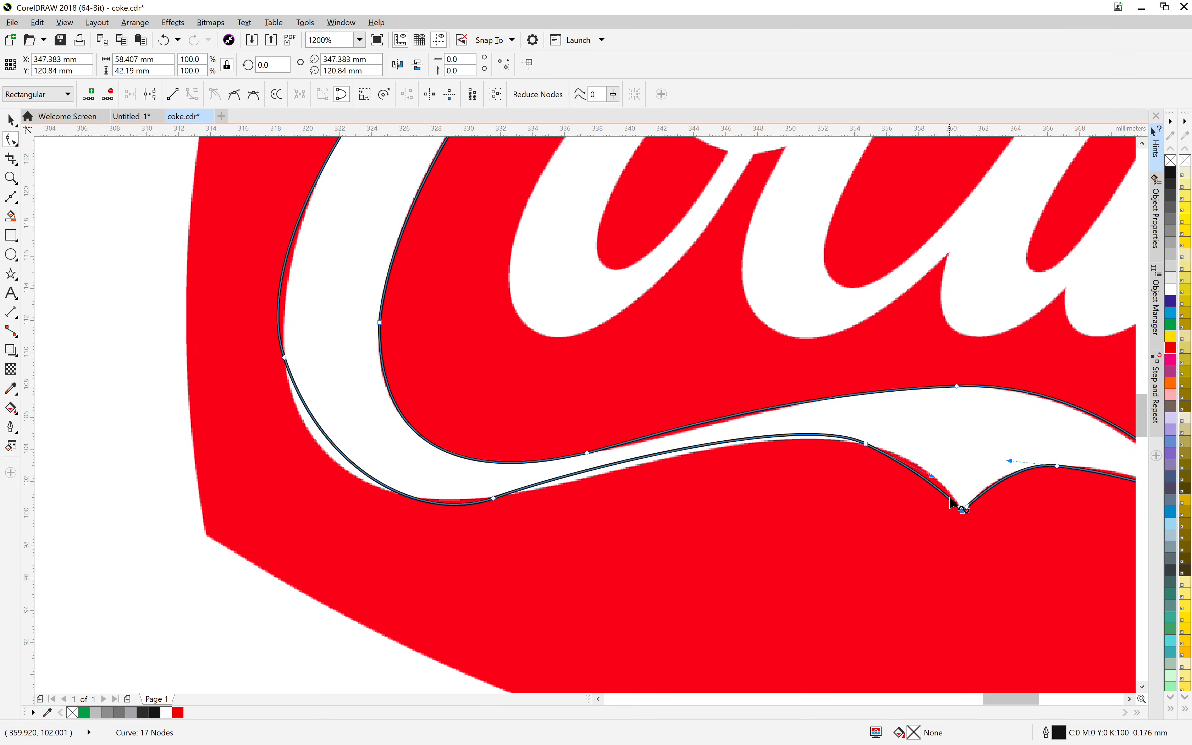
mouse_move(964, 513)
mouse_down()
mouse_move(950, 478)
mouse_move(968, 540)
mouse_move(967, 519)
mouse_up()
scroll(966, 521, up, 1)
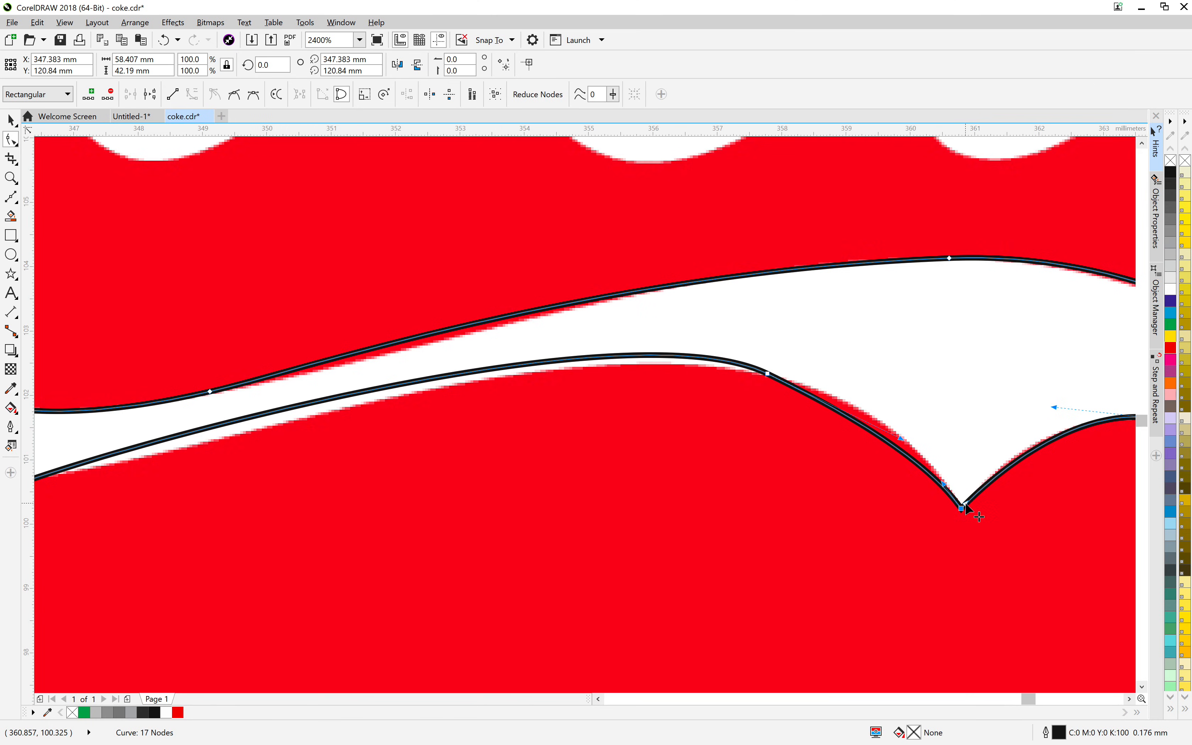
scroll(957, 503, up, 1)
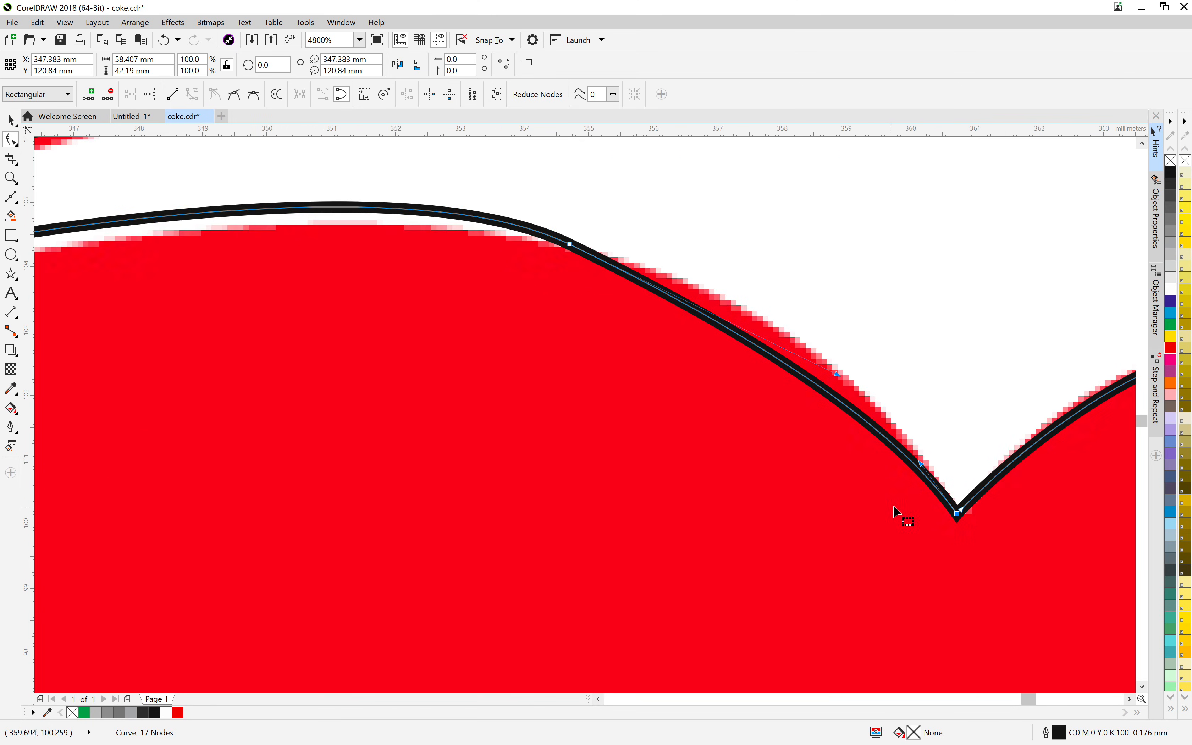
click(930, 473)
click(957, 515)
drag(915, 429, 891, 393)
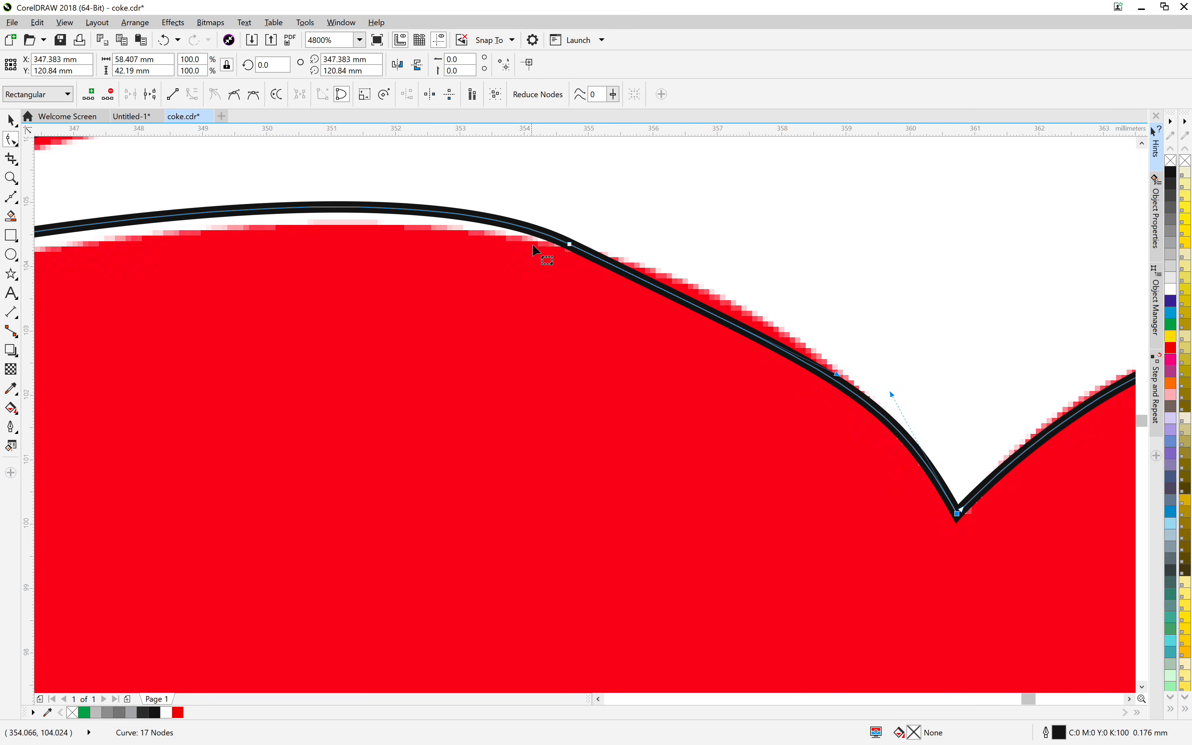
Step: Delete the node on the swash's lower edge before its point and fit the joined segment using the handle of the C's base node
scroll(545, 317, down, 1)
drag(527, 320, 678, 451)
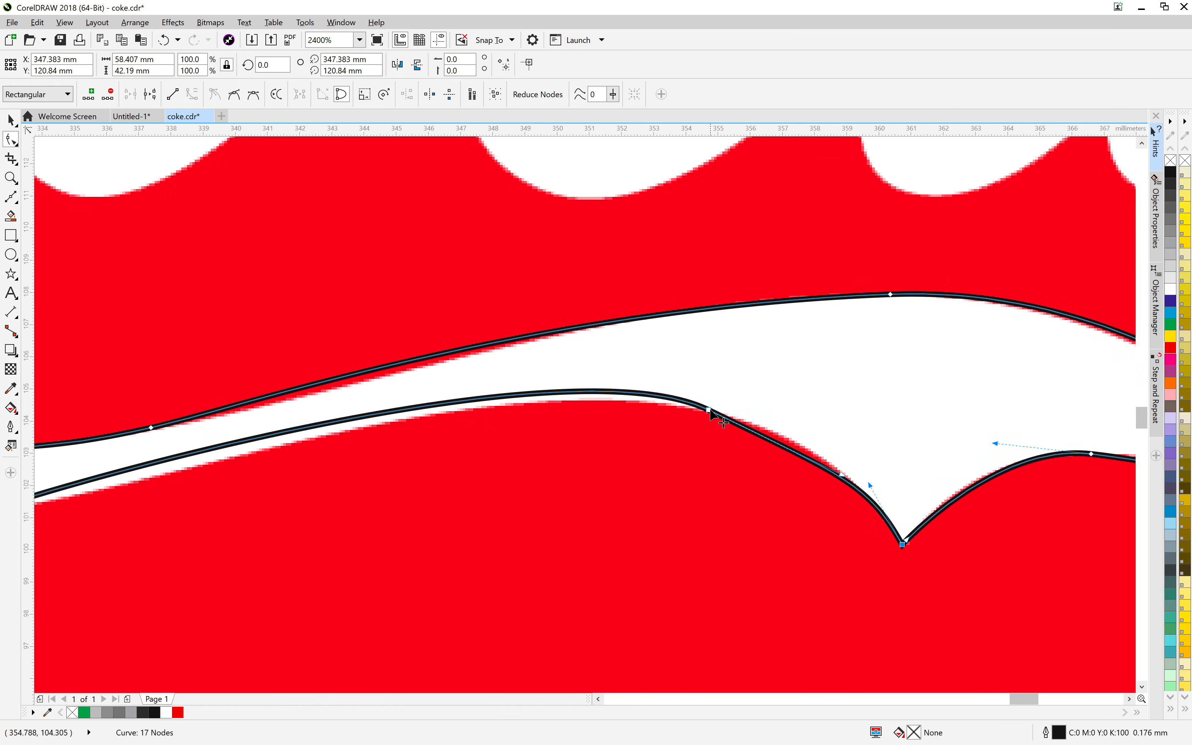
scroll(709, 443, down, 1)
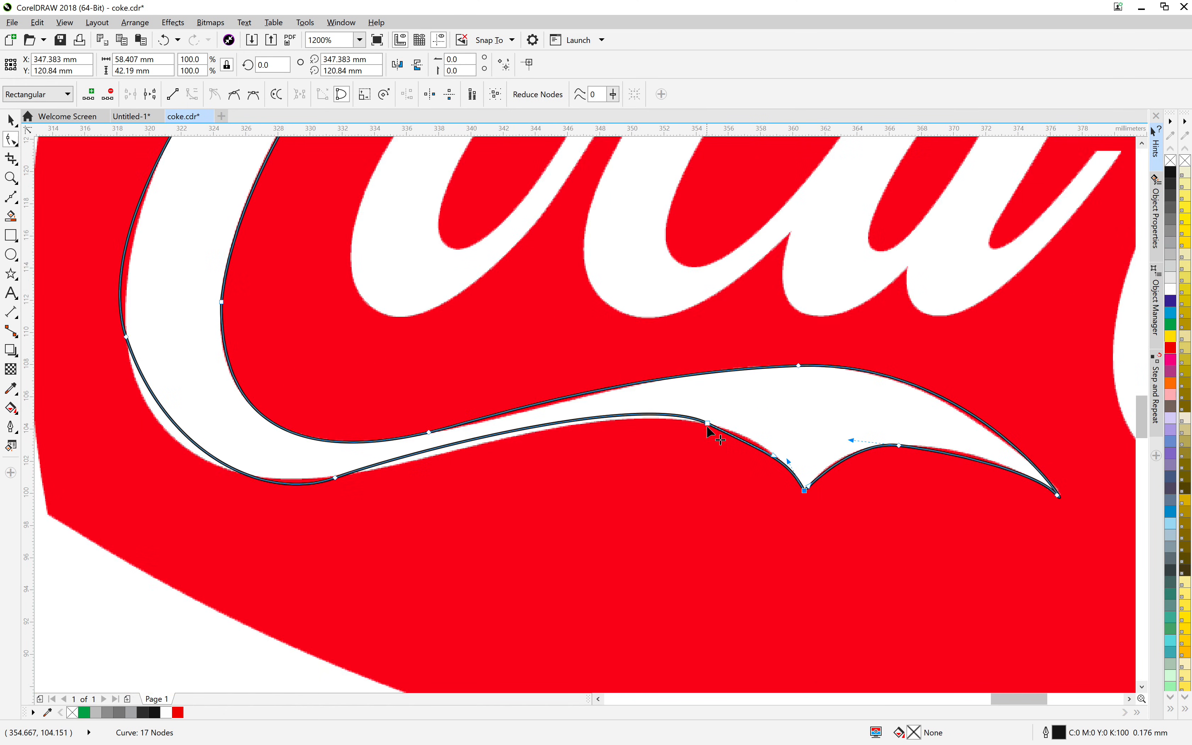
double_click(708, 423)
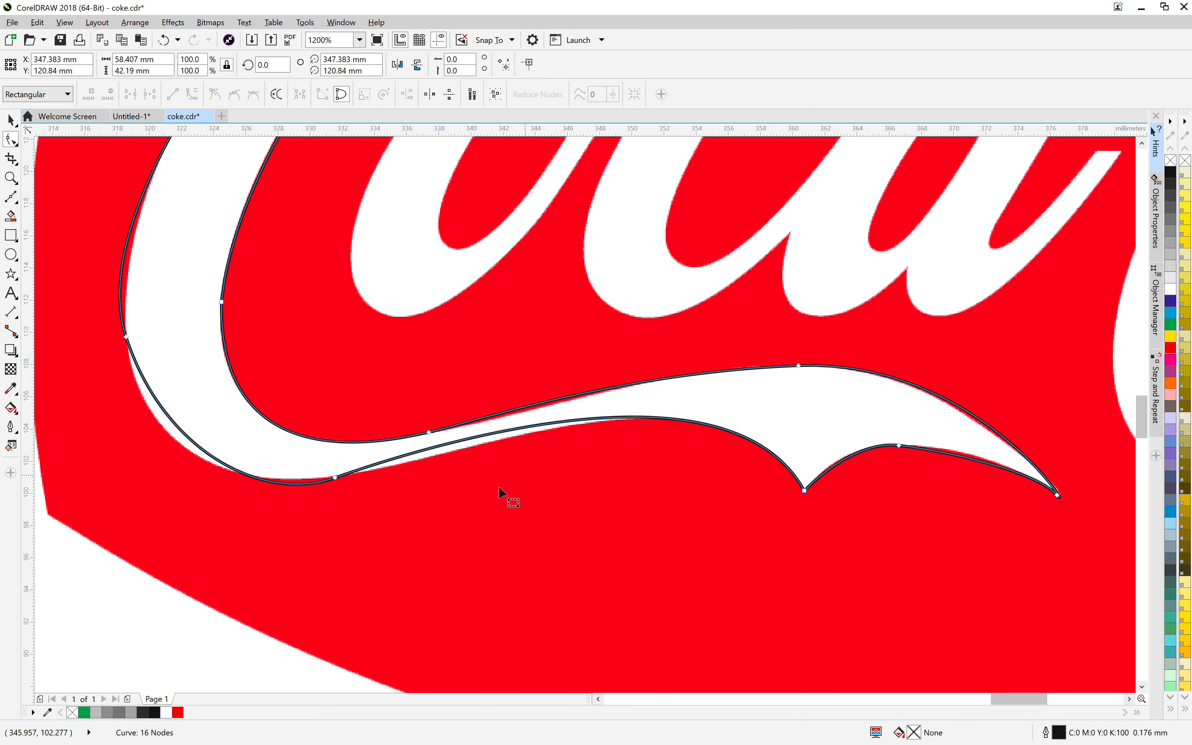
click(335, 479)
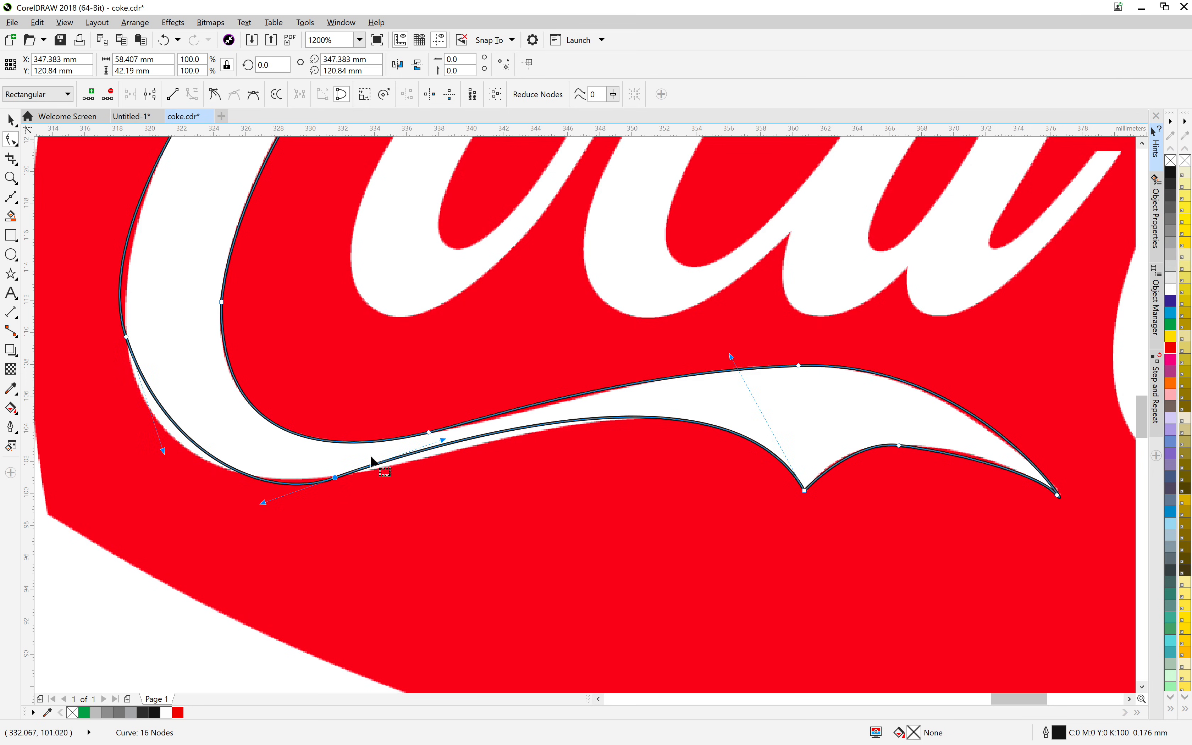
drag(450, 445, 465, 457)
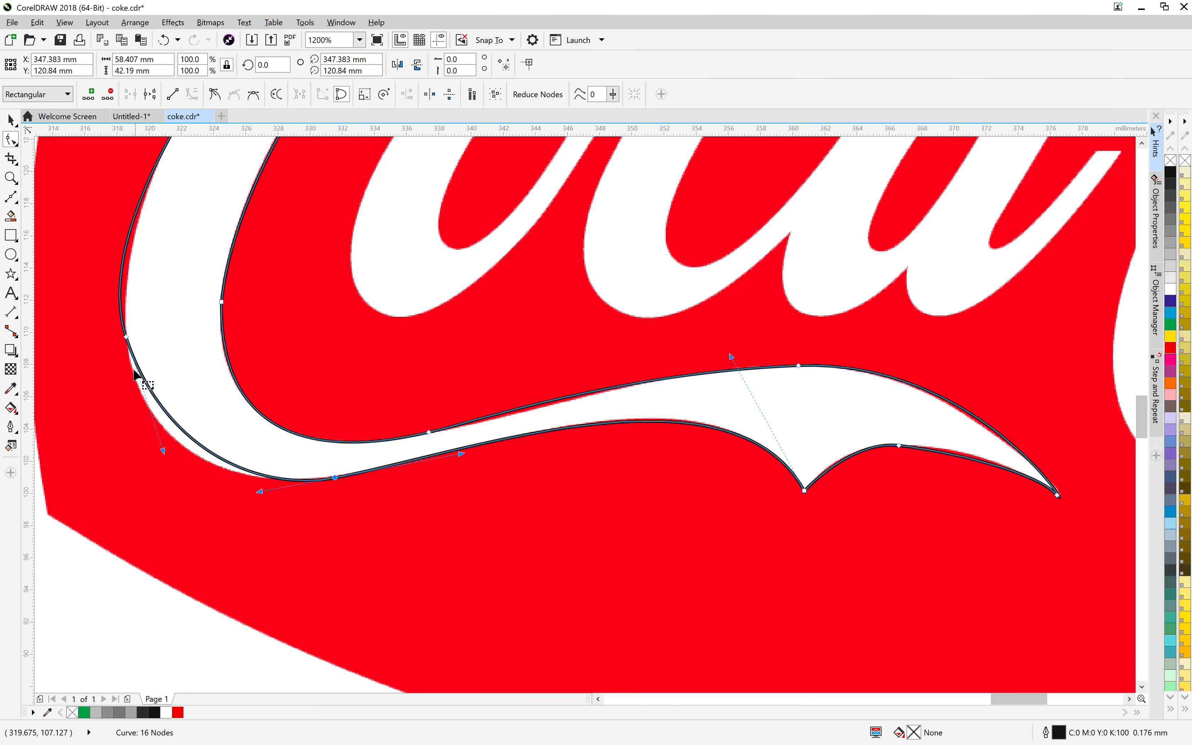
Step: Reposition the node on the C's lower outer edge, make it a cusp, and adjust both handles so the curve follows the outer bend
drag(129, 339, 130, 365)
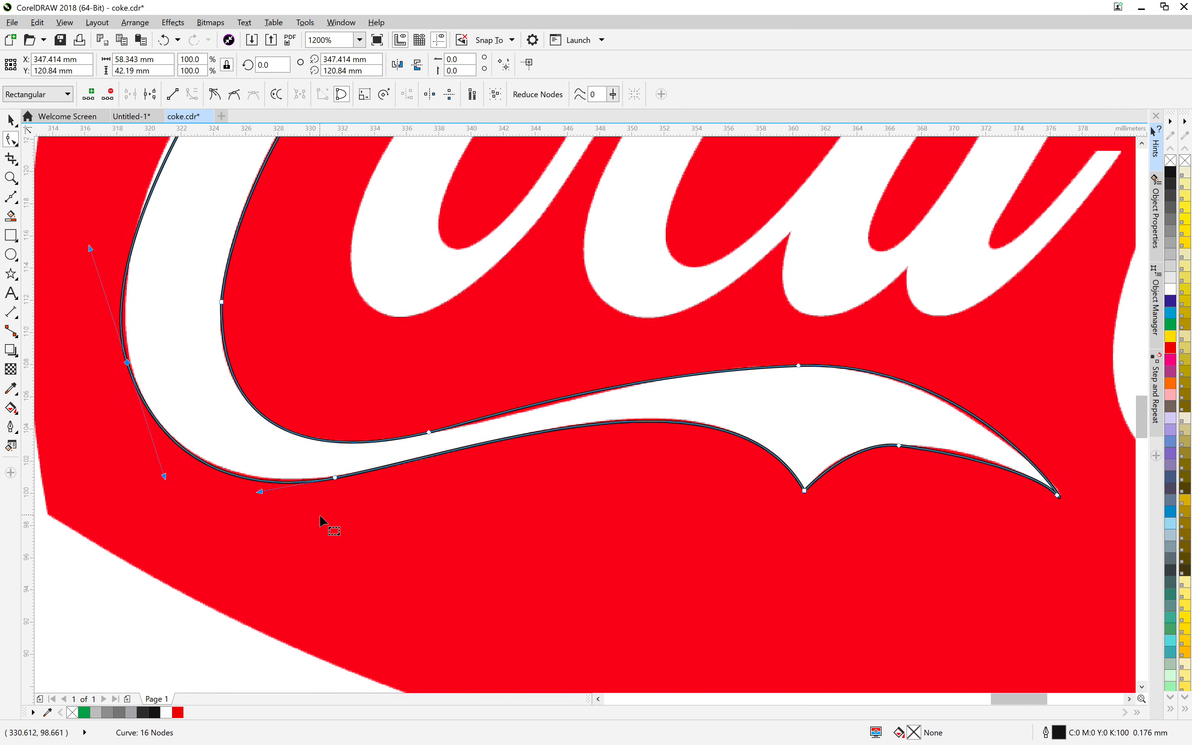
drag(321, 514, 437, 637)
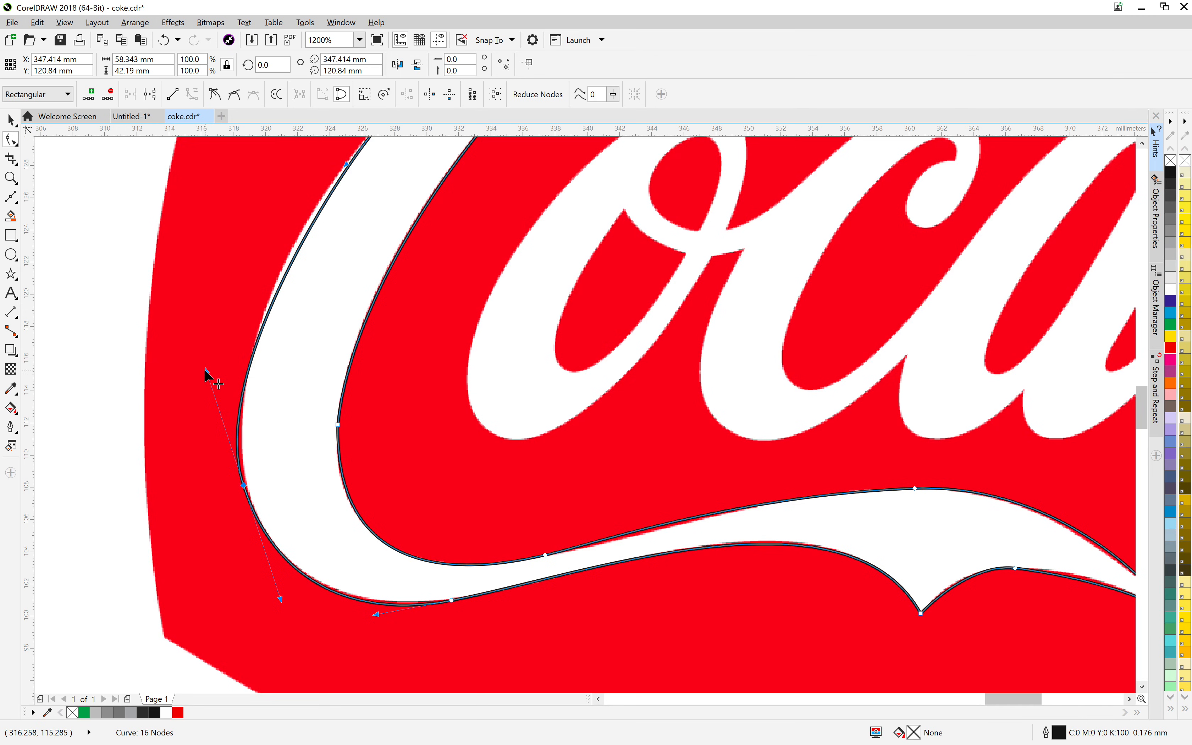
drag(206, 372, 226, 320)
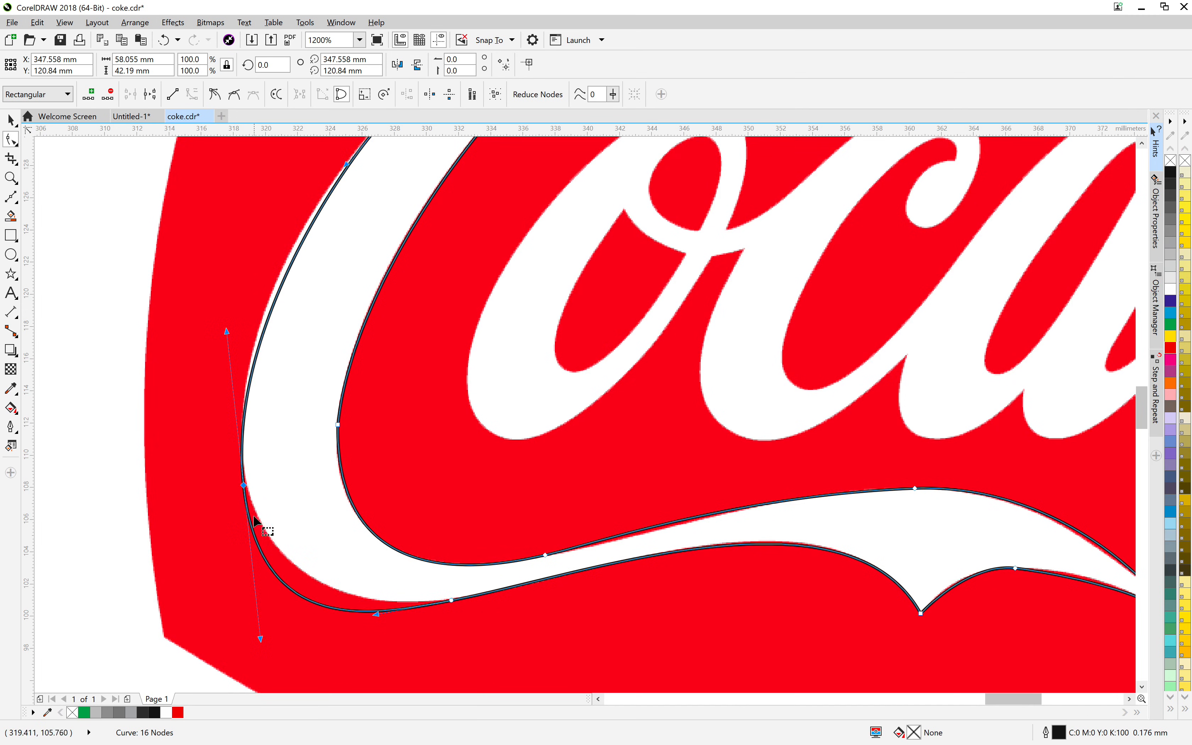
drag(243, 485, 242, 469)
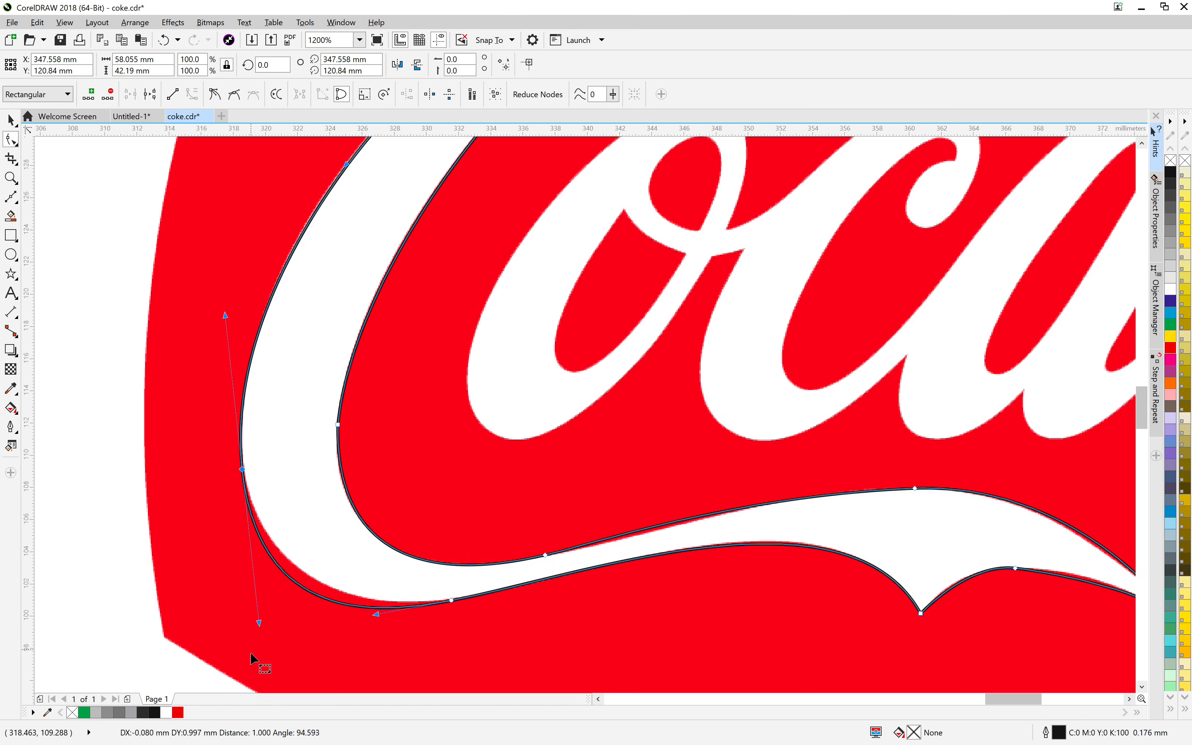
click(215, 94)
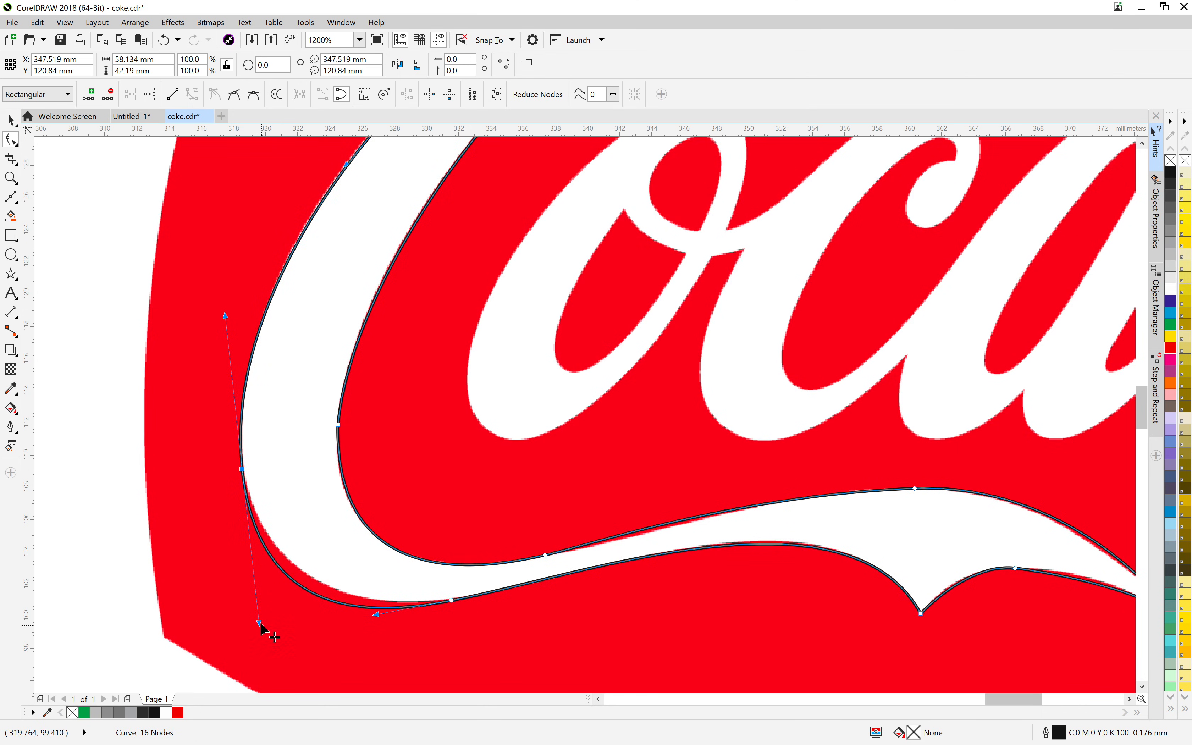
drag(261, 625, 278, 597)
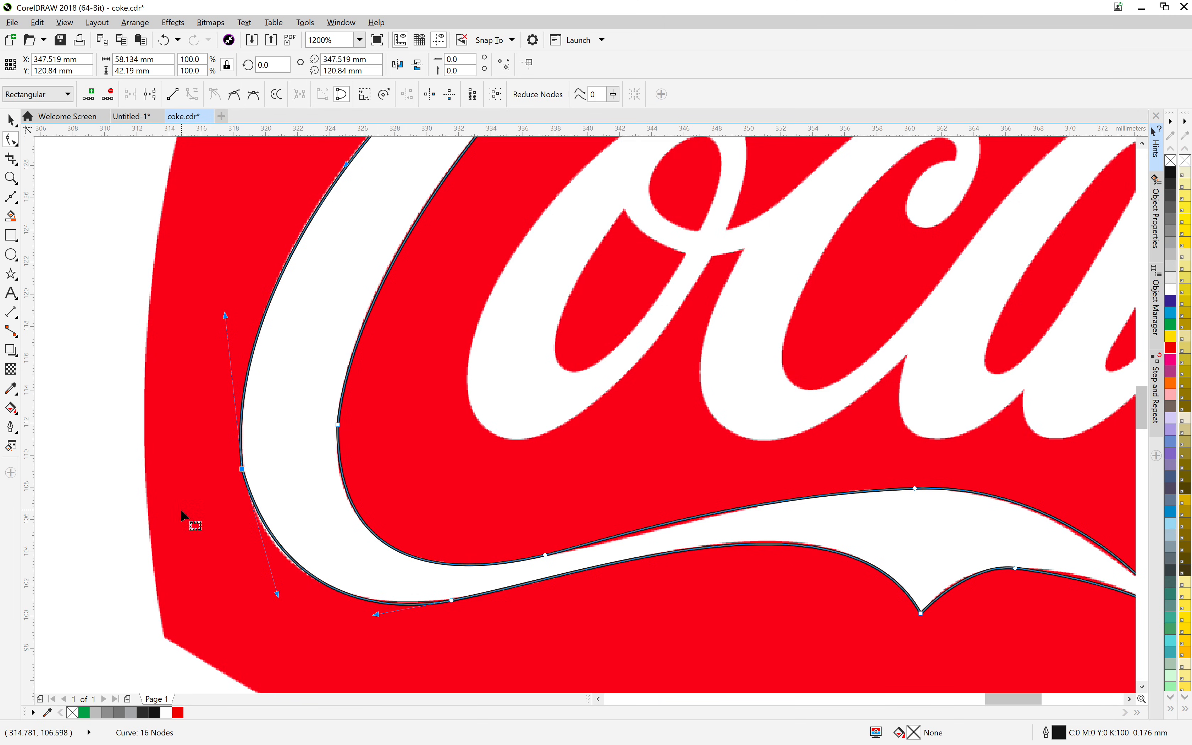
Step: Fill the traced C curve with solid blue (C:100 M:100 Y:0 K:0) to compare its shape with the bitmap lettering
scroll(303, 503, down, 1)
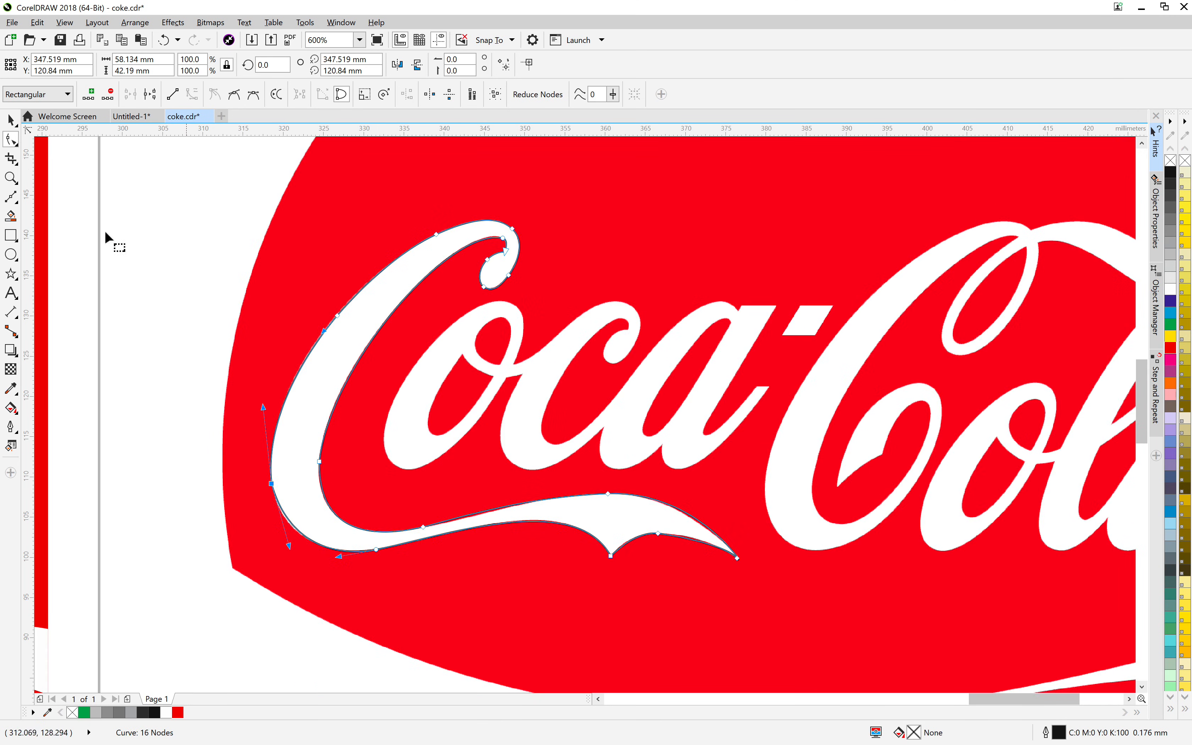
click(11, 120)
key(Escape)
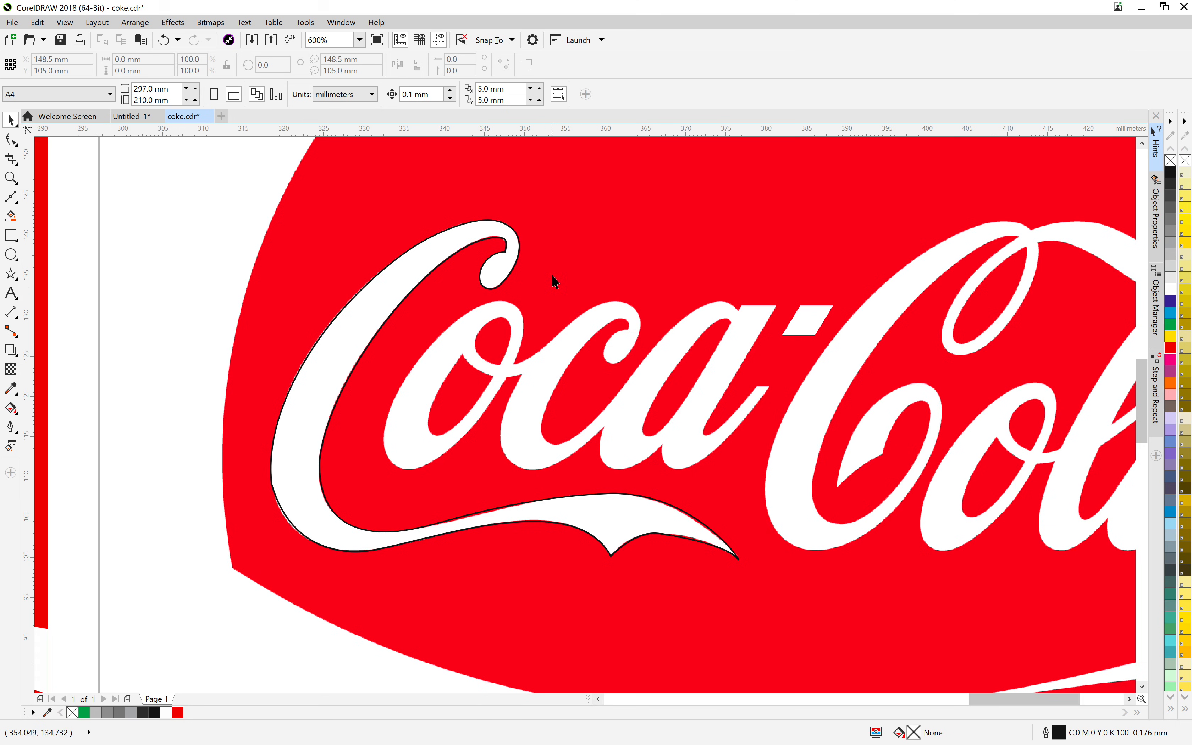
click(519, 255)
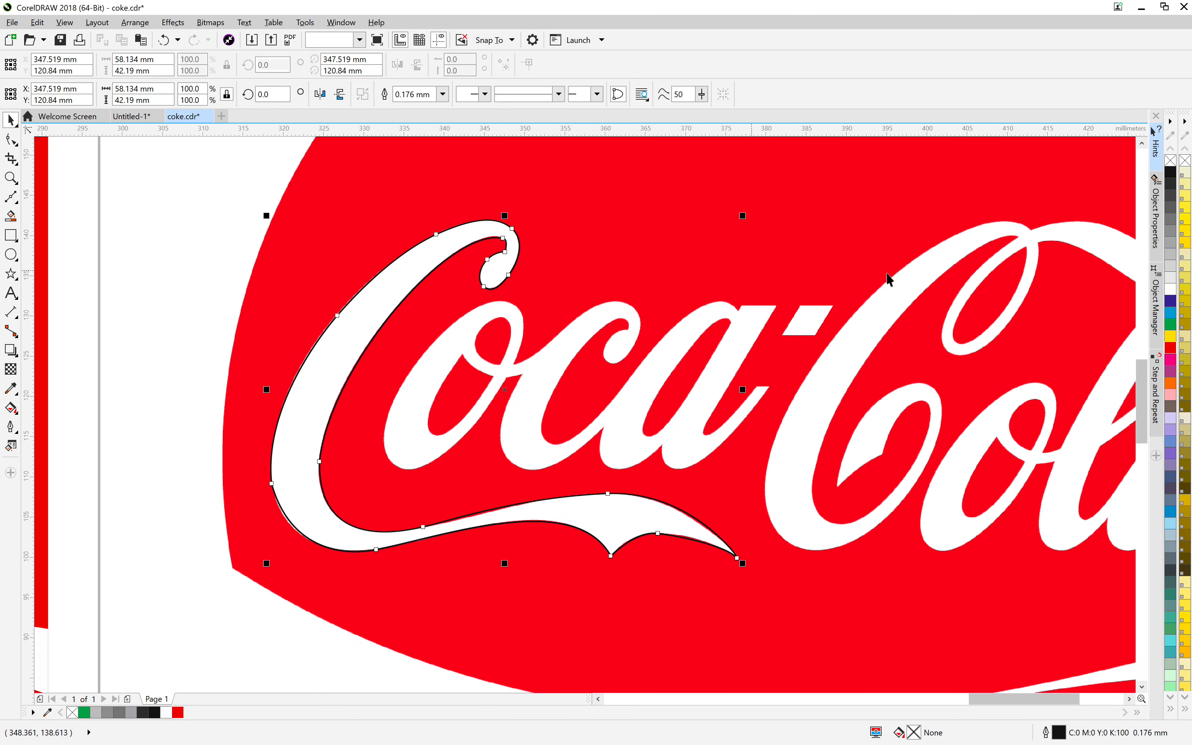
click(1171, 301)
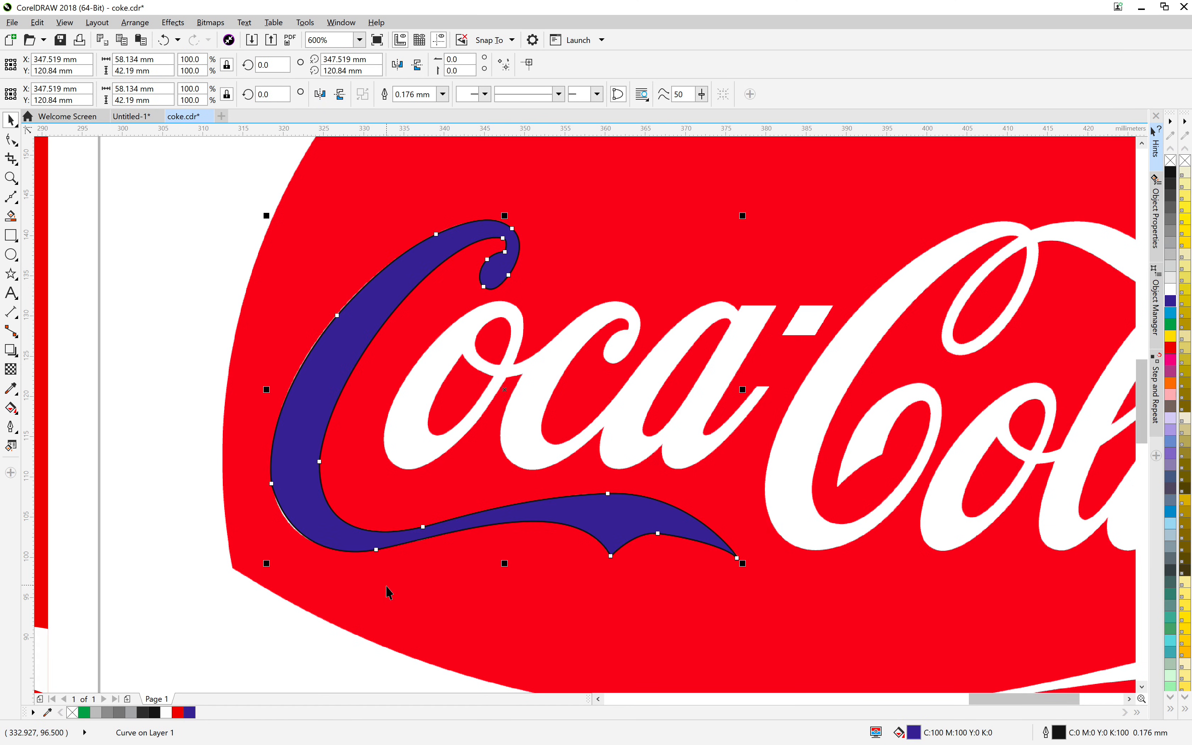
click(247, 576)
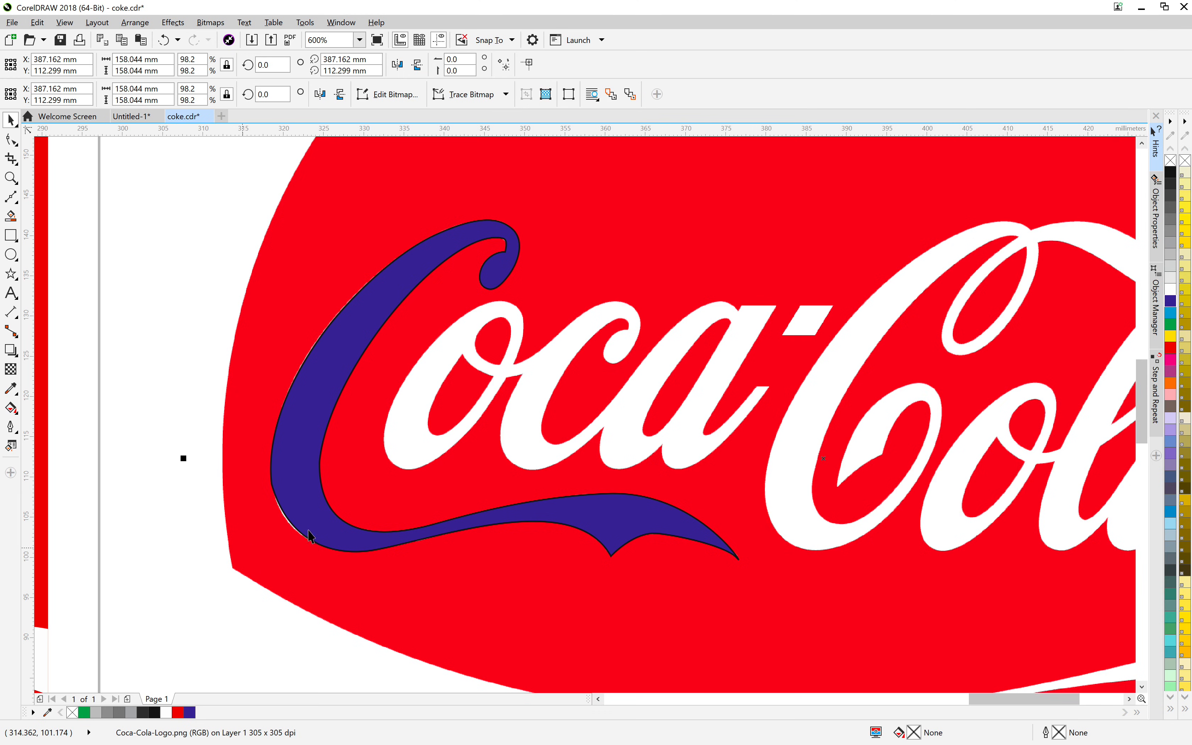
Step: Delete the node on the C's lower outer edge and bend the joined segment outward so it follows the bitmap
click(313, 517)
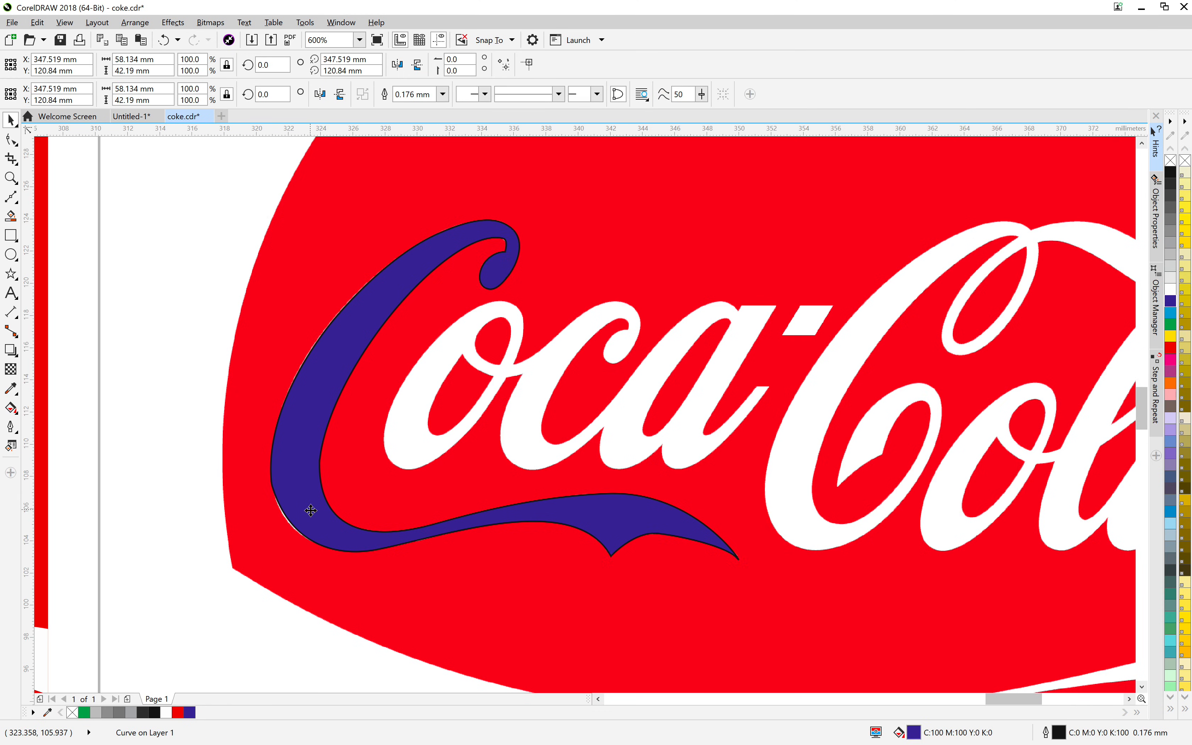
scroll(312, 514, up, 1)
key(F10)
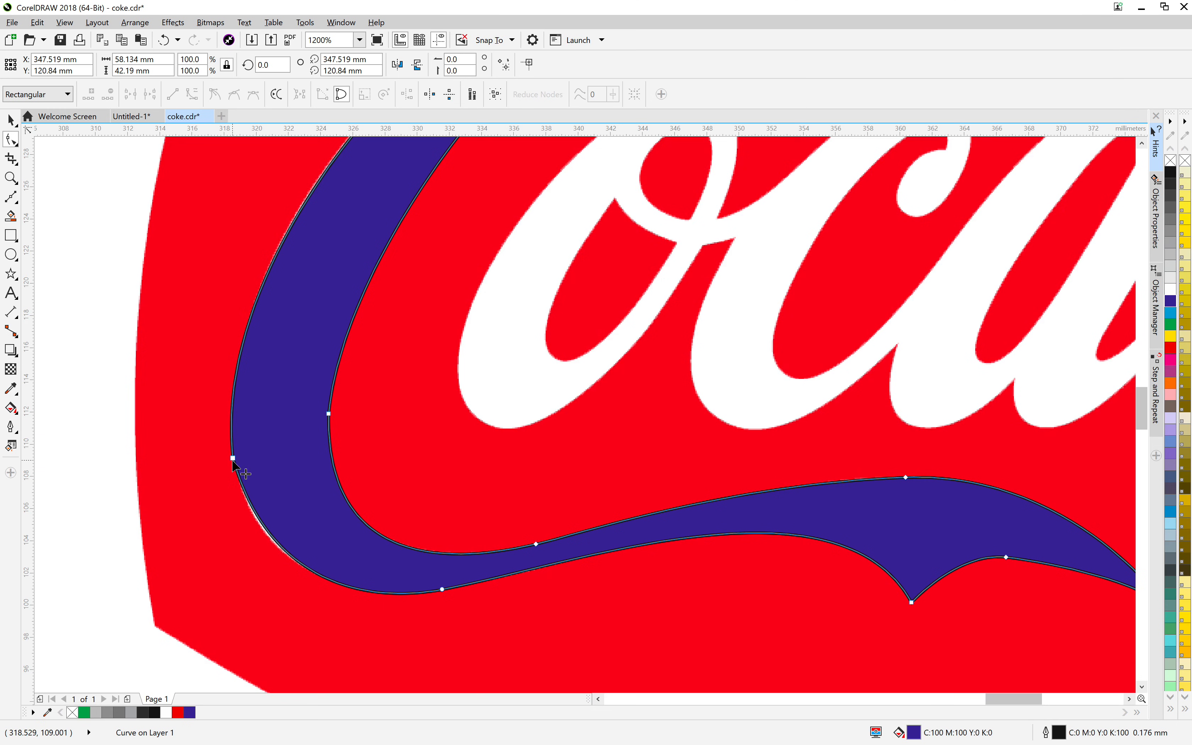
double_click(232, 458)
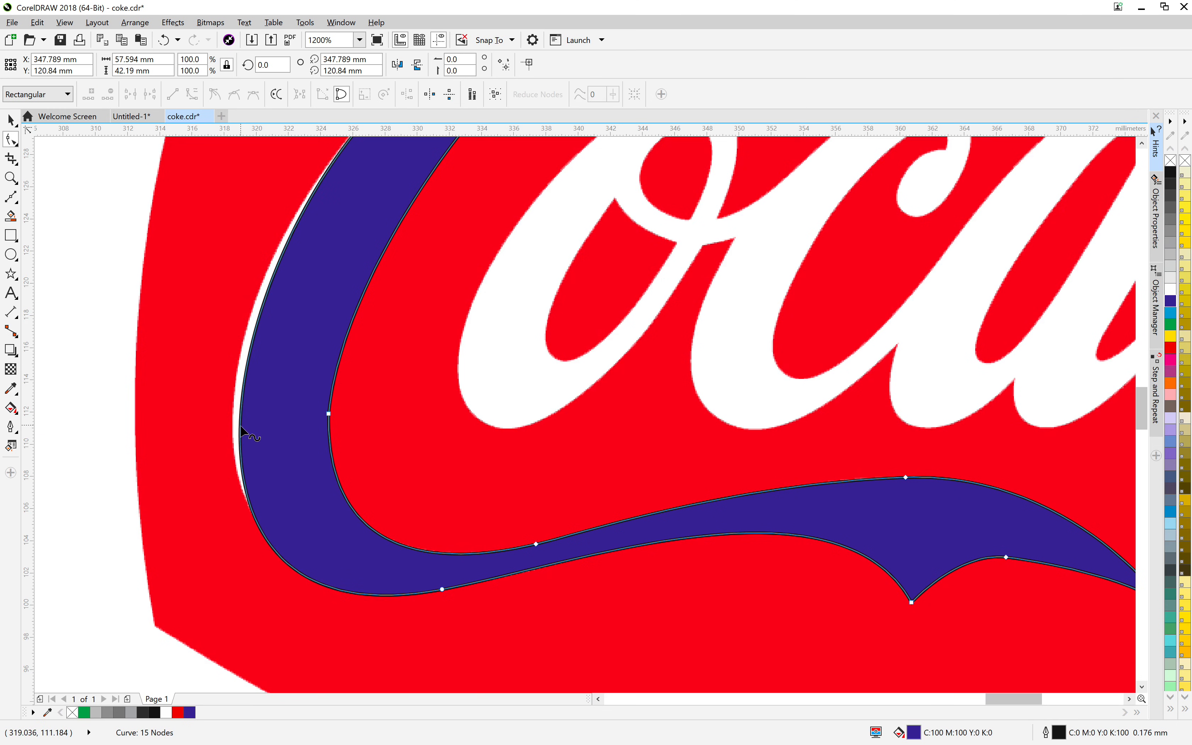
drag(241, 429, 235, 420)
scroll(252, 447, down, 1)
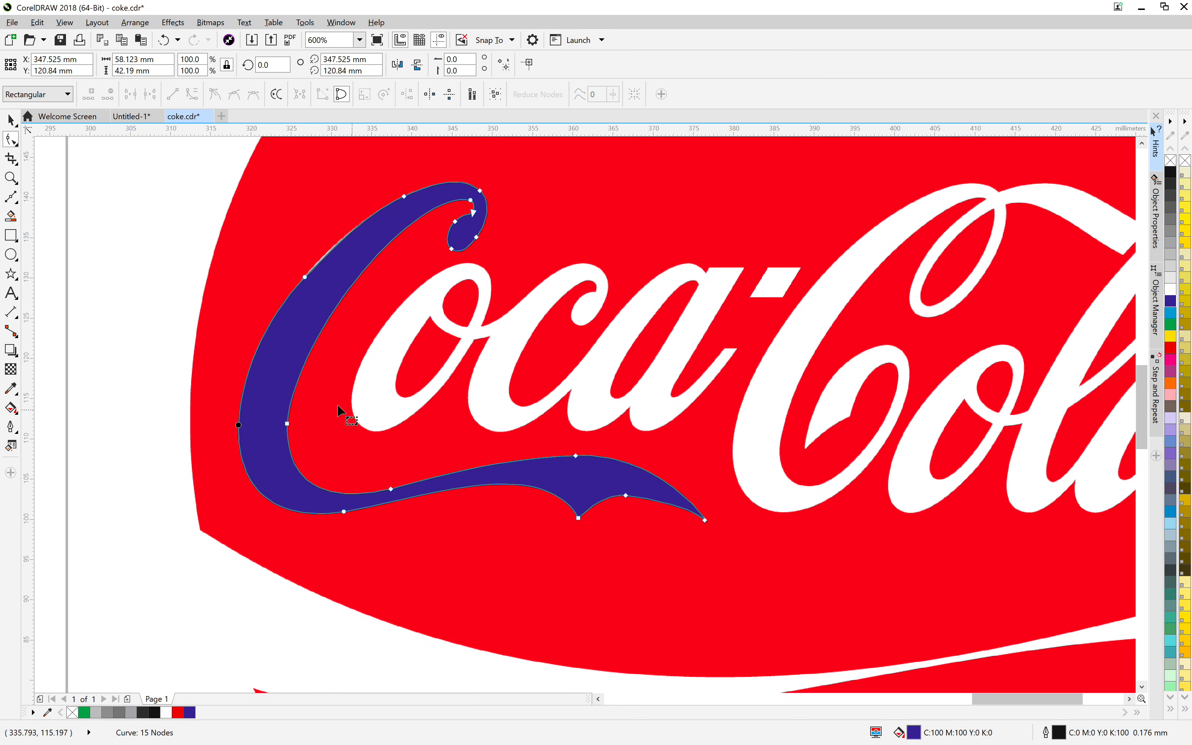
click(157, 353)
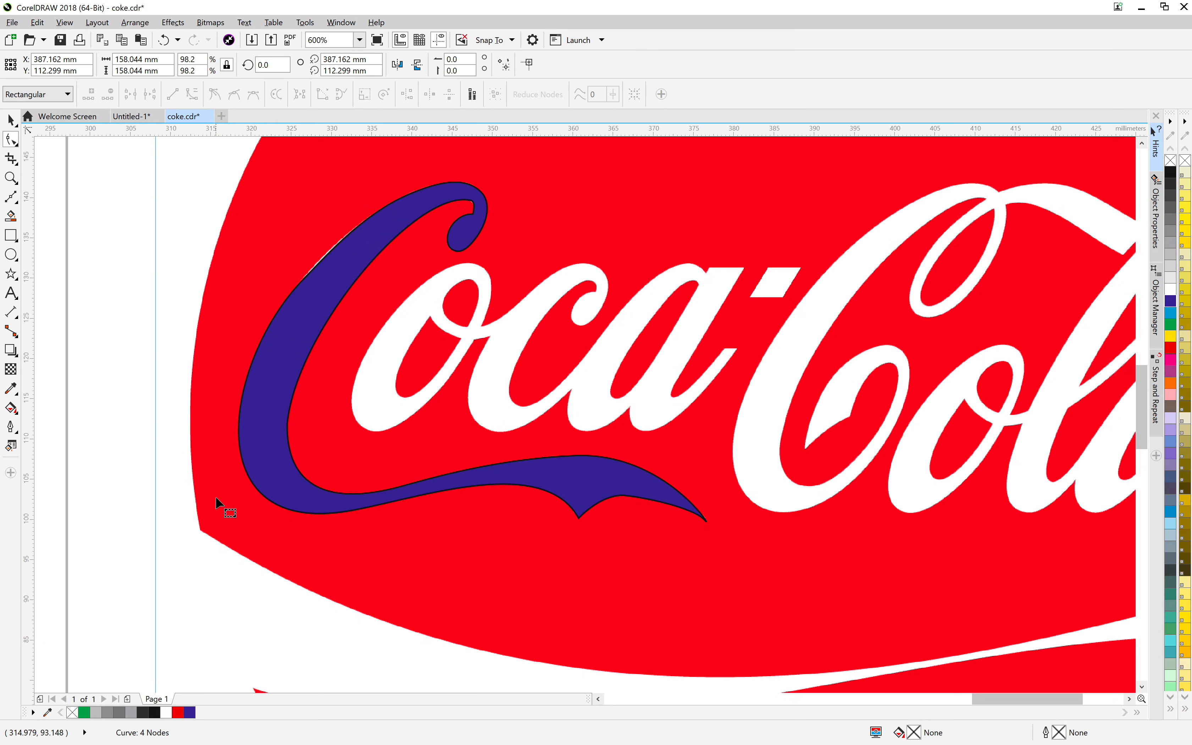
Step: Delete the node on the upper part of the C's outer edge and bend the joined segment outward to match the bitmap
click(298, 289)
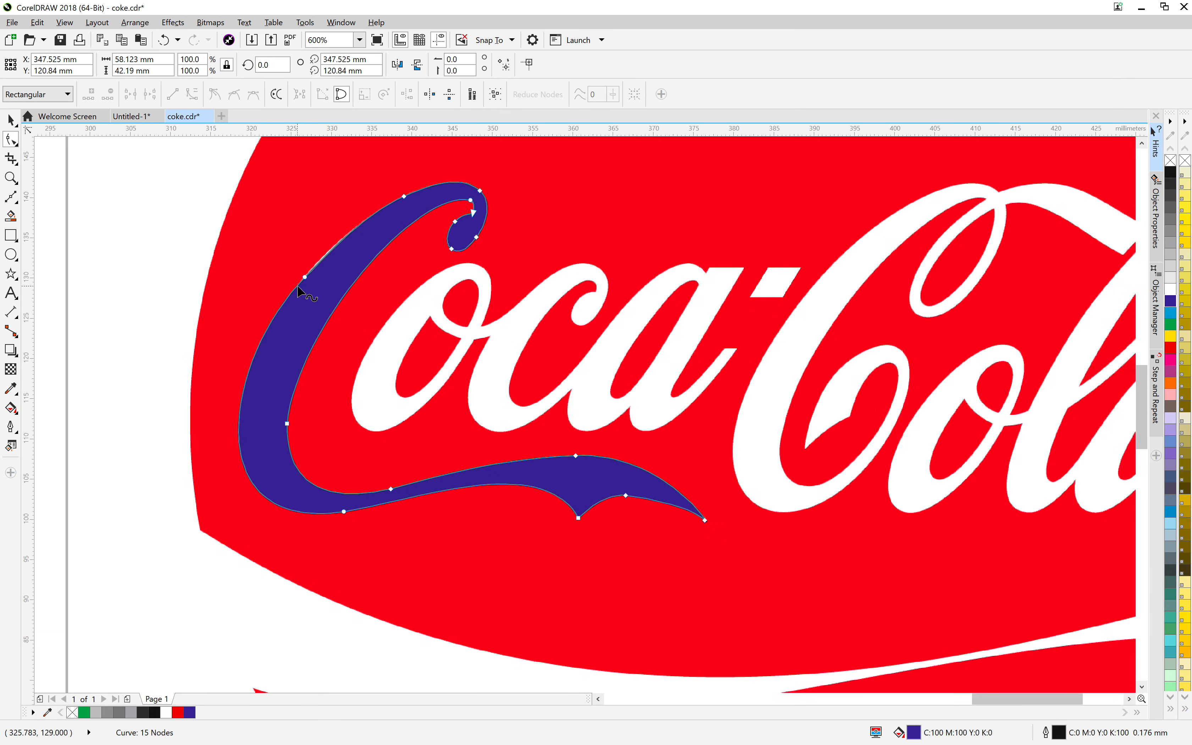
click(405, 197)
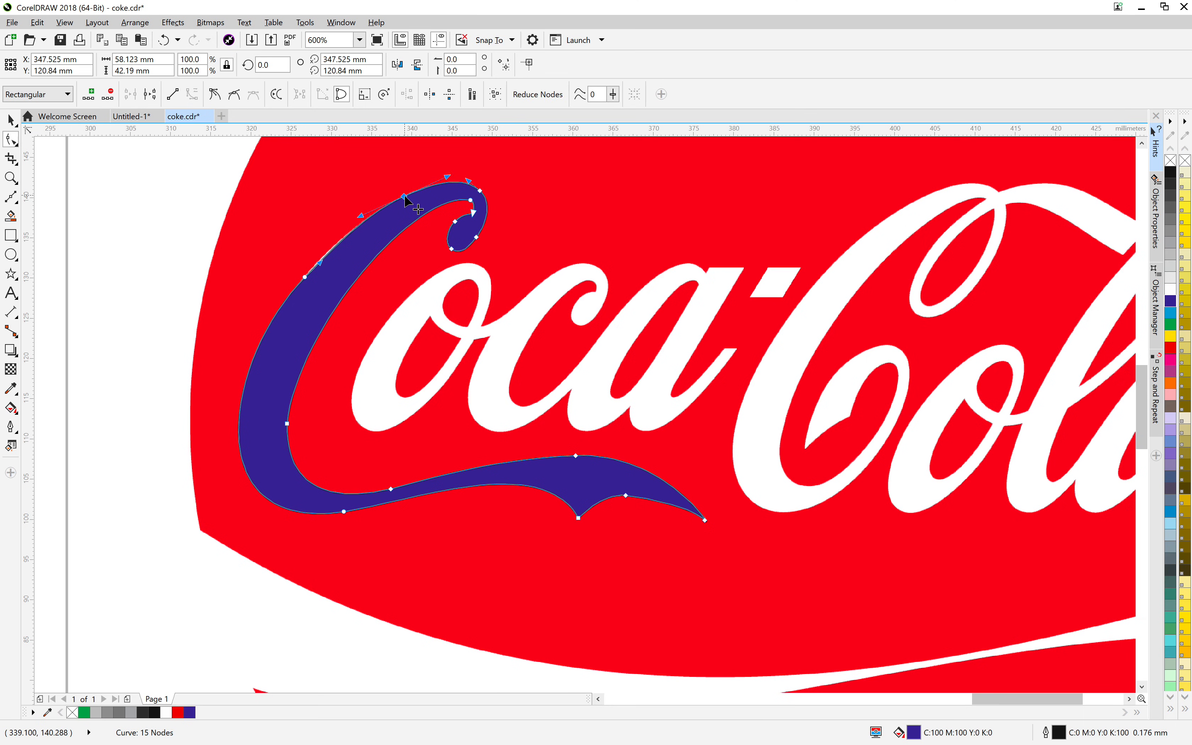
double_click(304, 278)
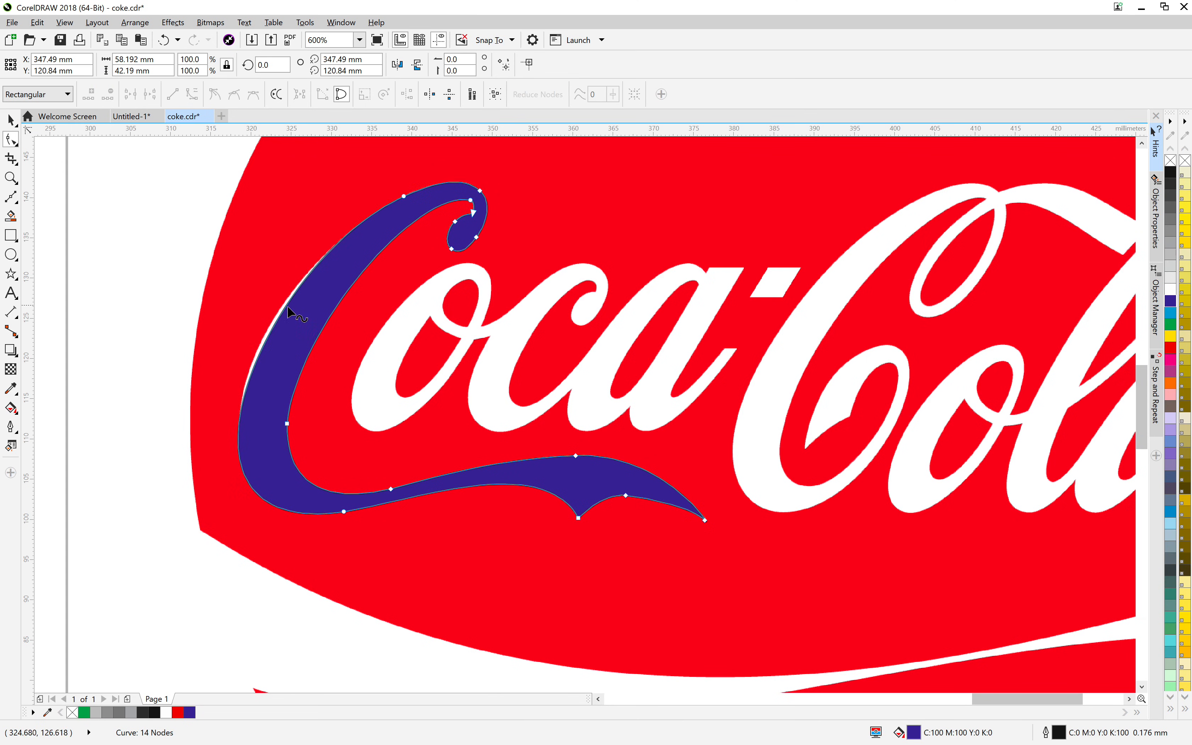
drag(286, 309, 282, 305)
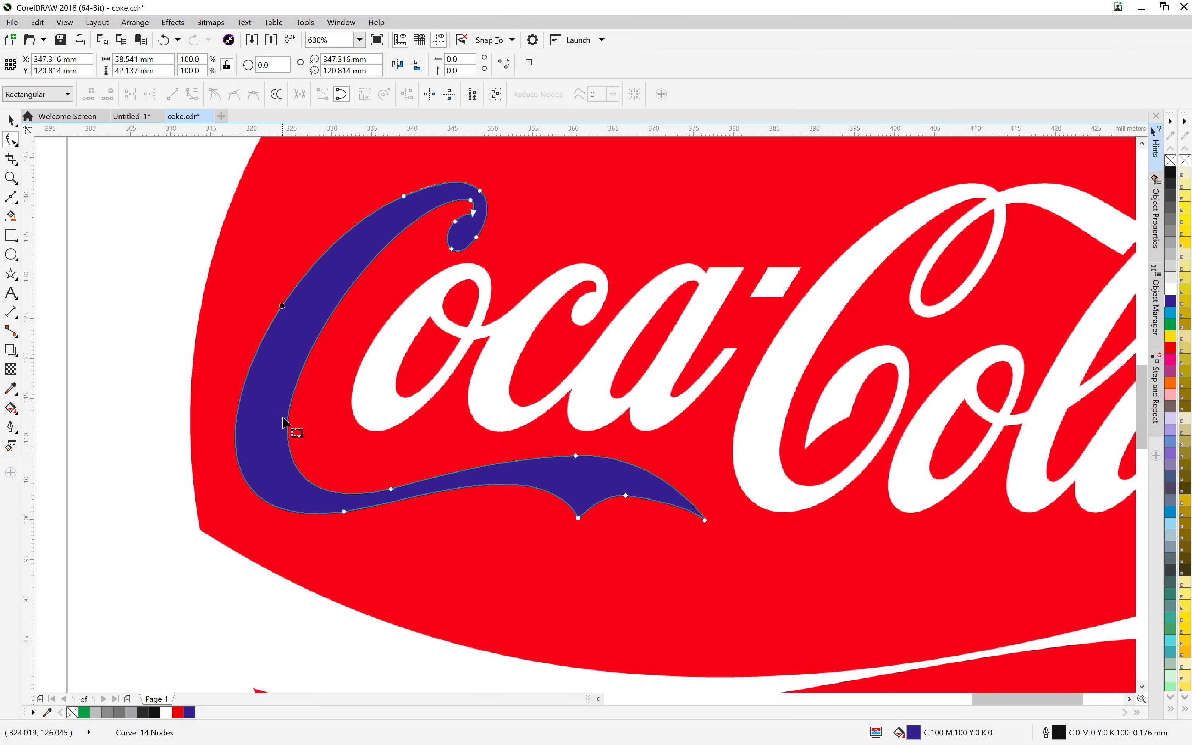
click(154, 325)
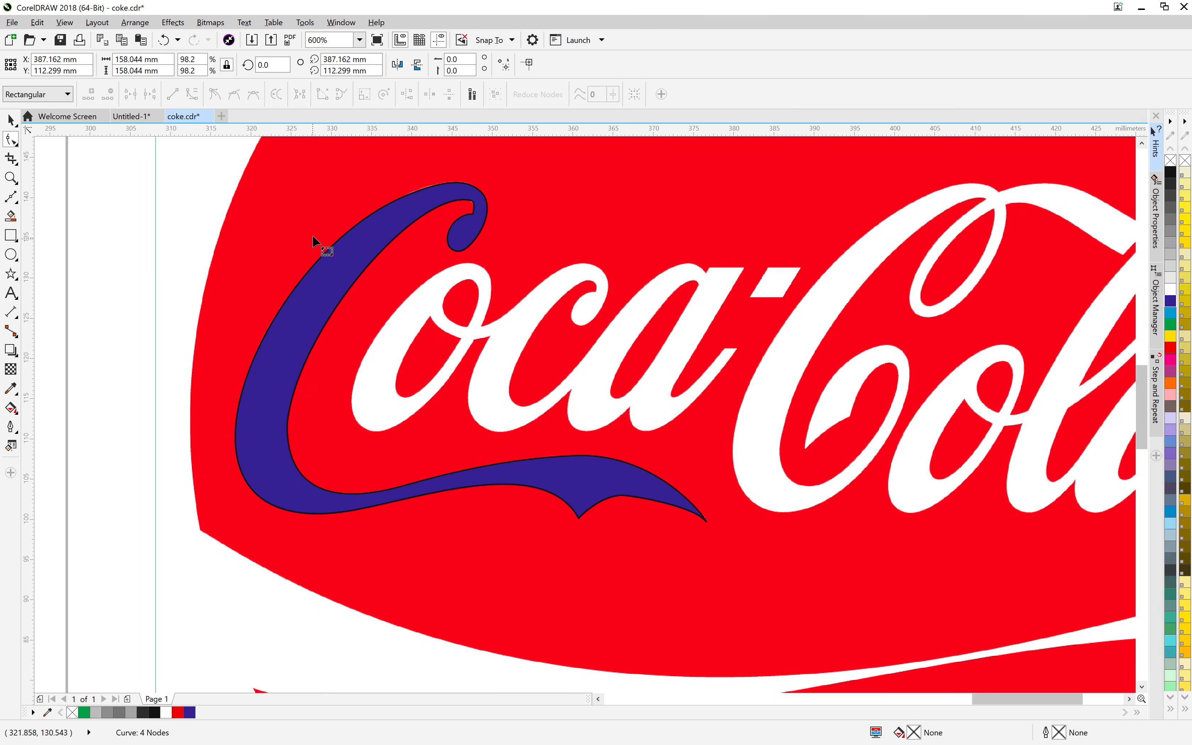
Step: Fine-tune the C's long outer curve with the handles of its base node, and deselect the finished letter
click(374, 239)
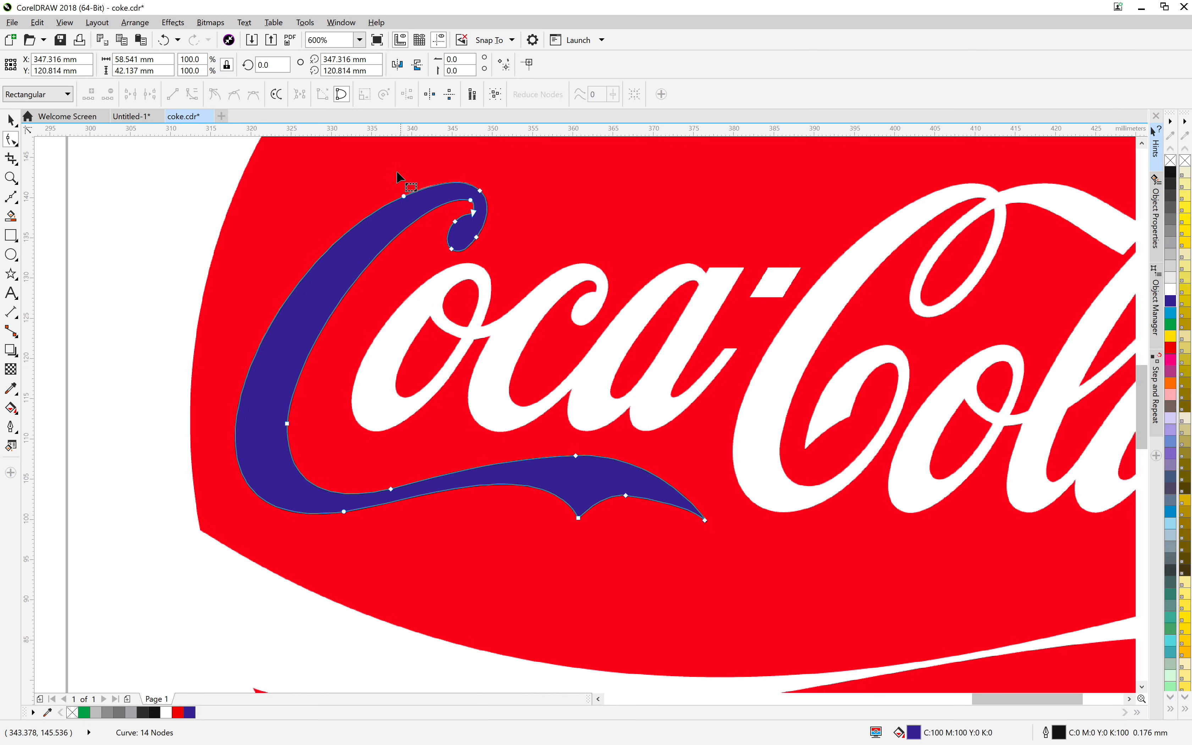
click(404, 196)
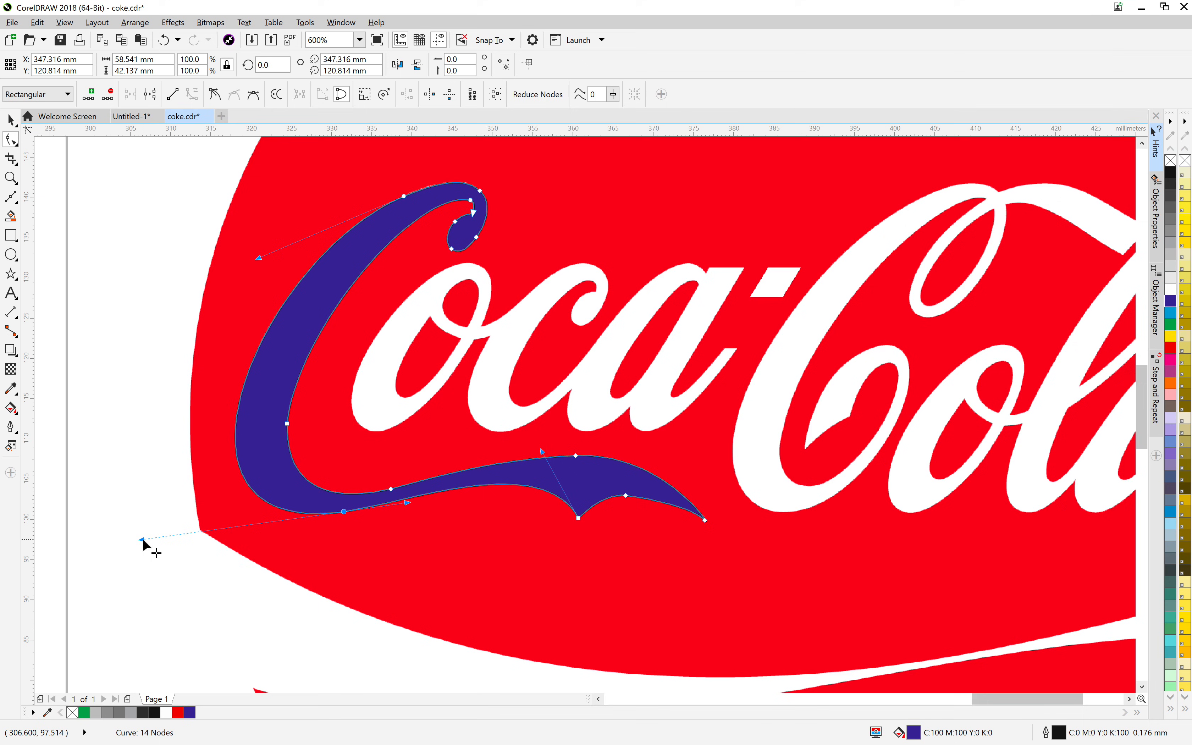
mouse_move(408, 503)
mouse_down()
mouse_move(414, 519)
mouse_move(412, 493)
mouse_move(407, 513)
mouse_up()
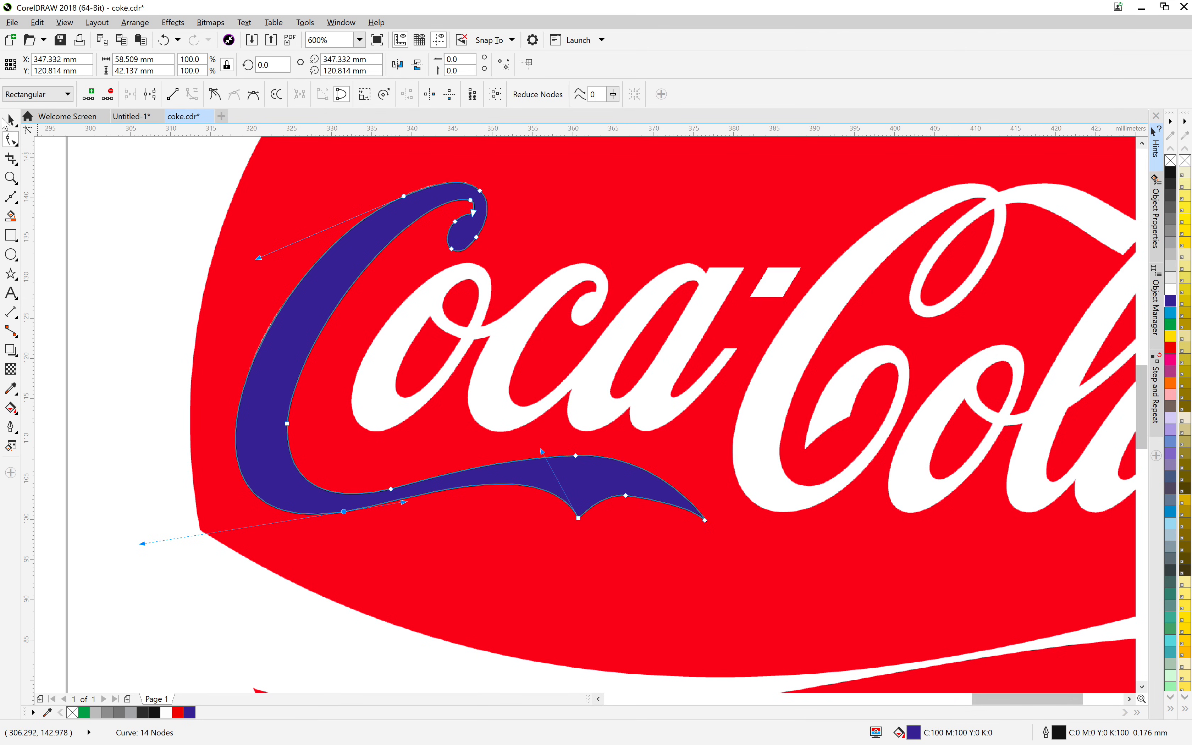
click(11, 120)
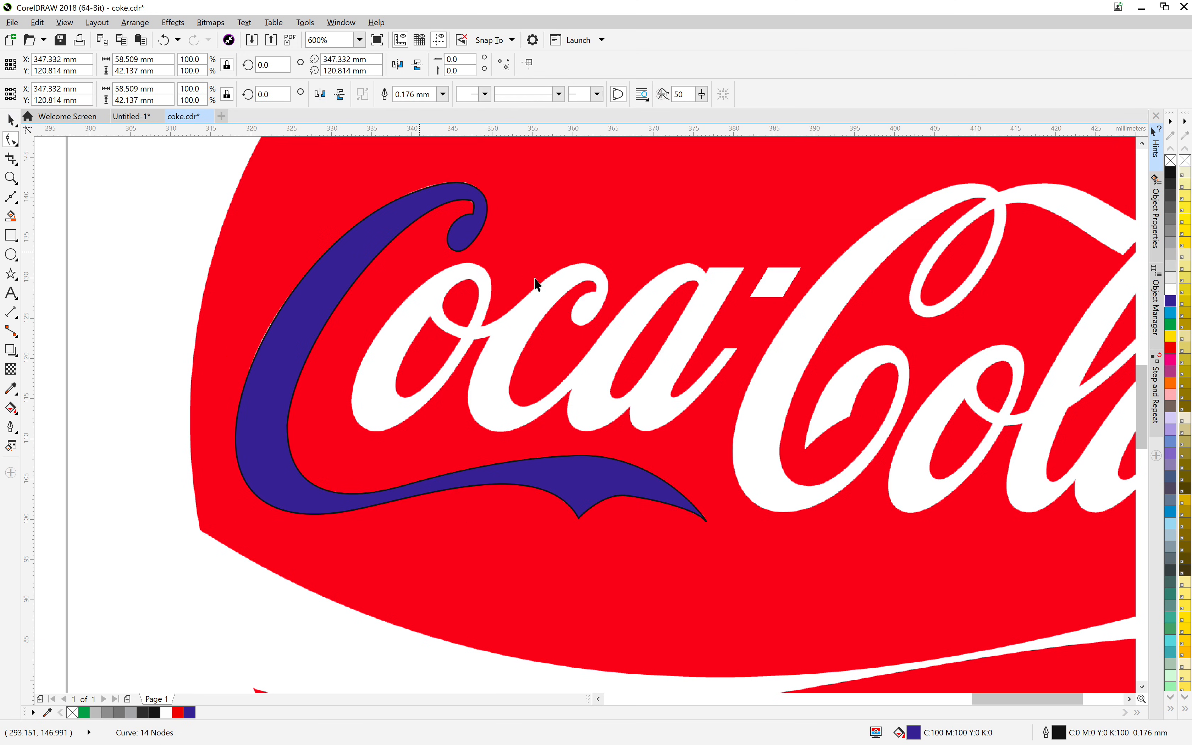
click(634, 257)
scroll(493, 302, down, 3)
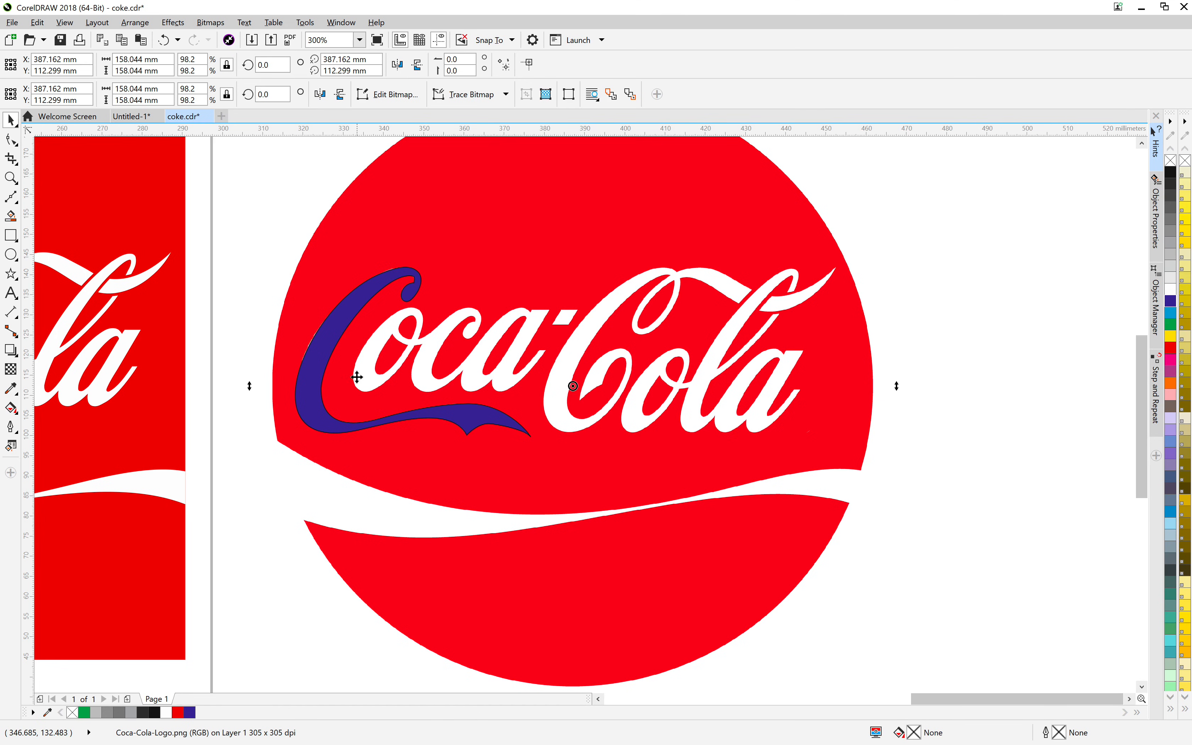
drag(416, 330, 337, 355)
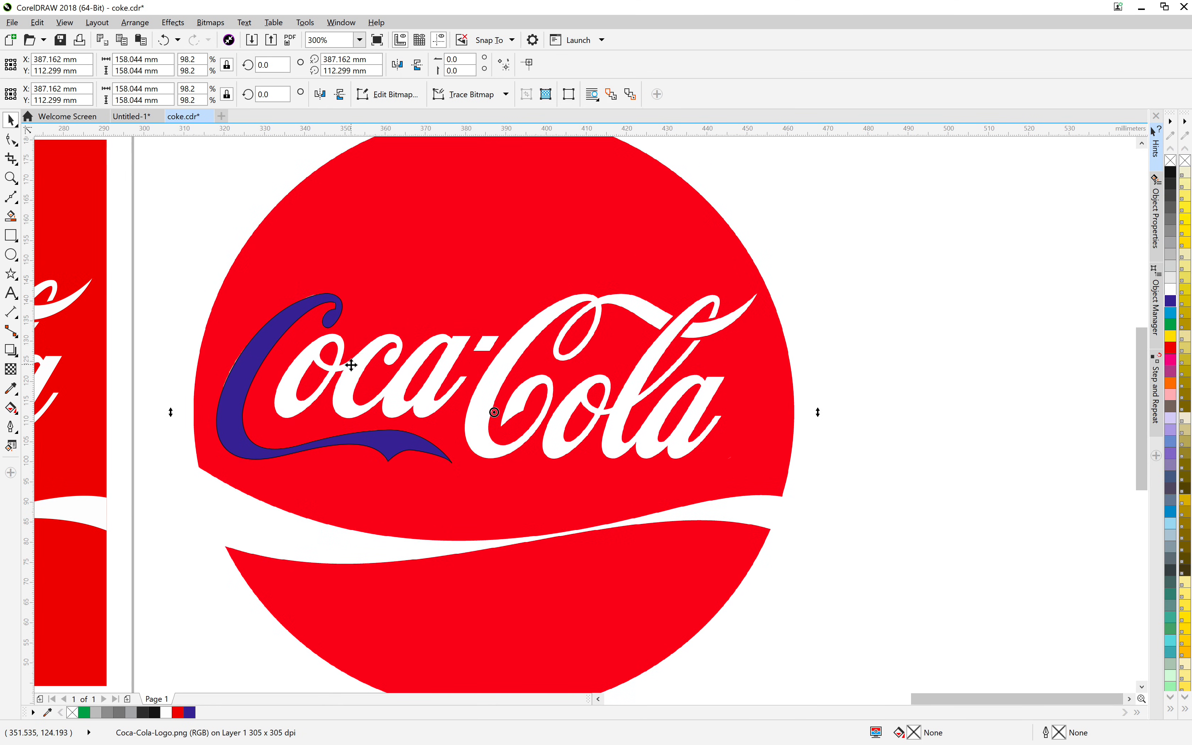
scroll(403, 383, up, 2)
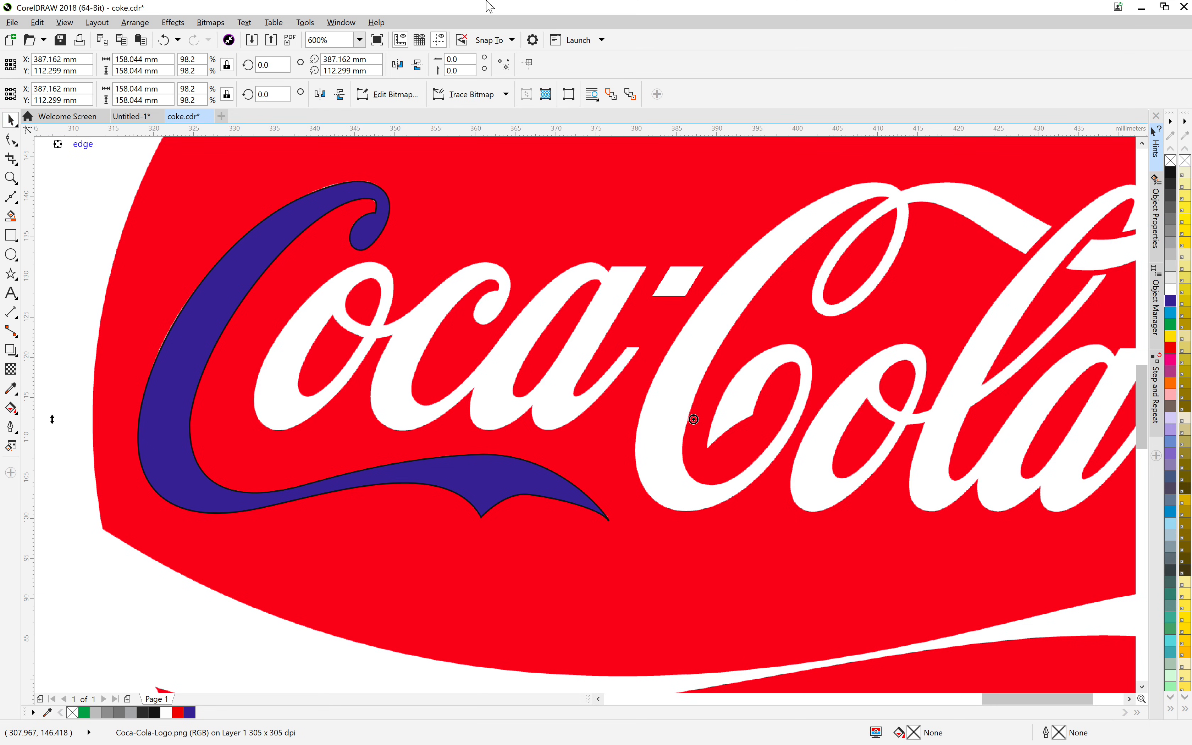
mouse_move(489, 7)
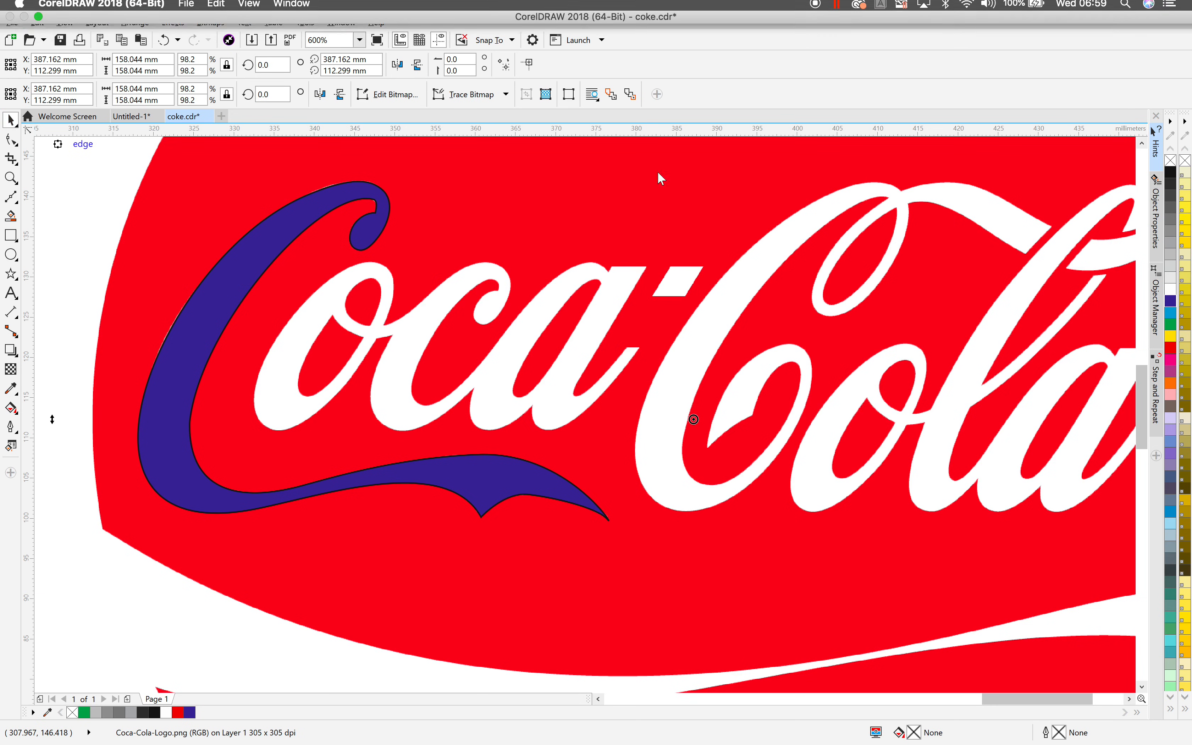